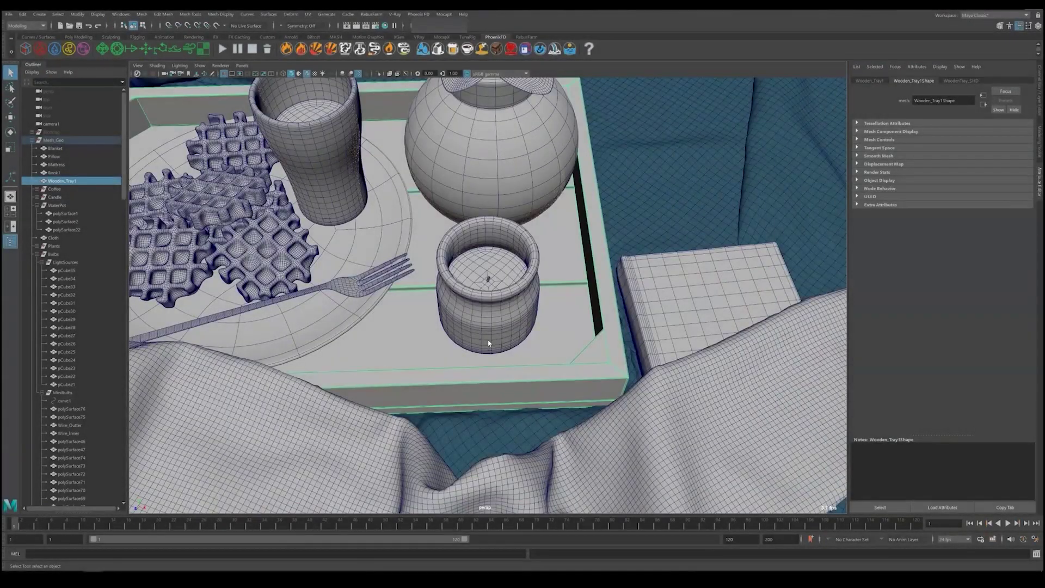
# Step: Create a polygon cube and add a Phoenix FD candle simulator over the bulb
pyautogui.keyDown('shift'); pyautogui.rightClick(599, 211); pyautogui.keyUp('shift')
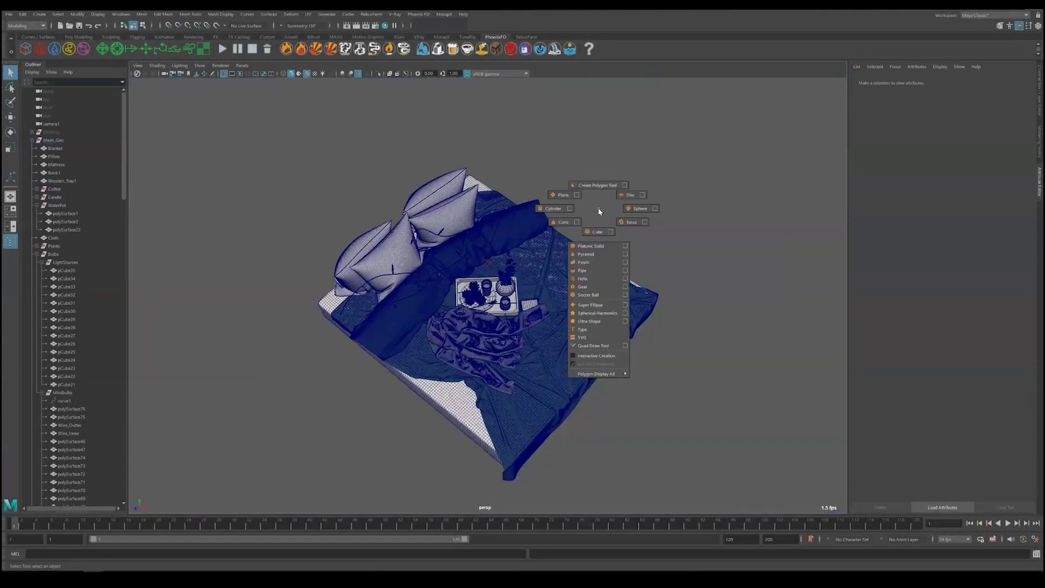
pyautogui.click(597, 232)
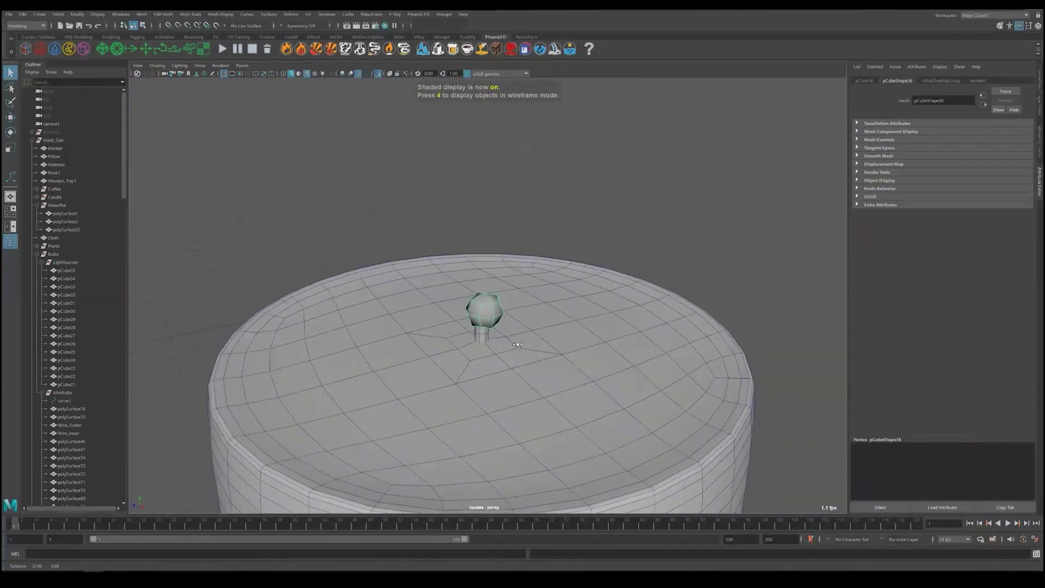
pyautogui.click(390, 50)
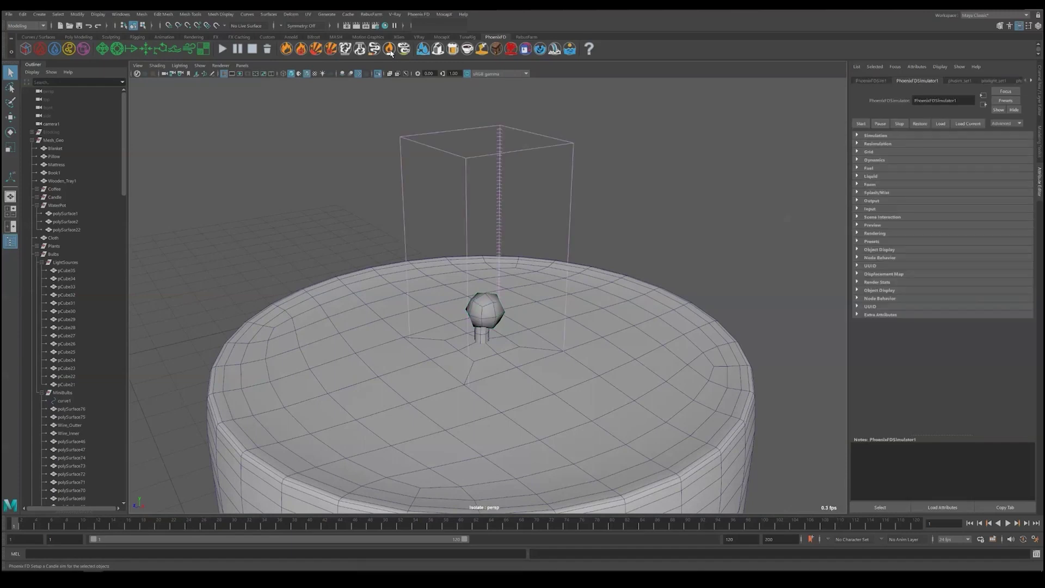
# Step: Add Phoenix FD Node Properties to the candle cylinder
pyautogui.click(539, 347)
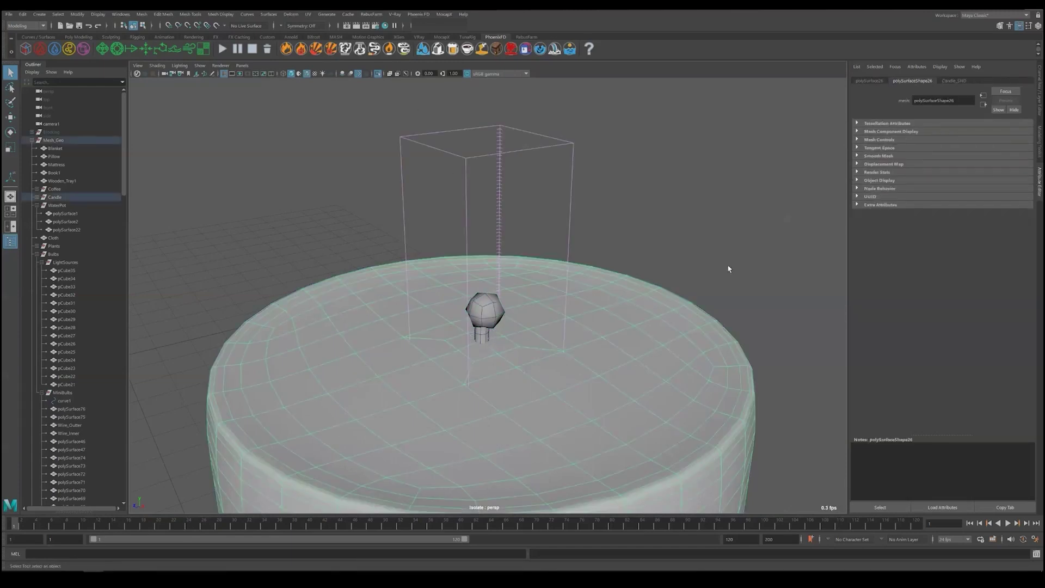
pyautogui.click(927, 70)
pyautogui.moveTo(927, 109)
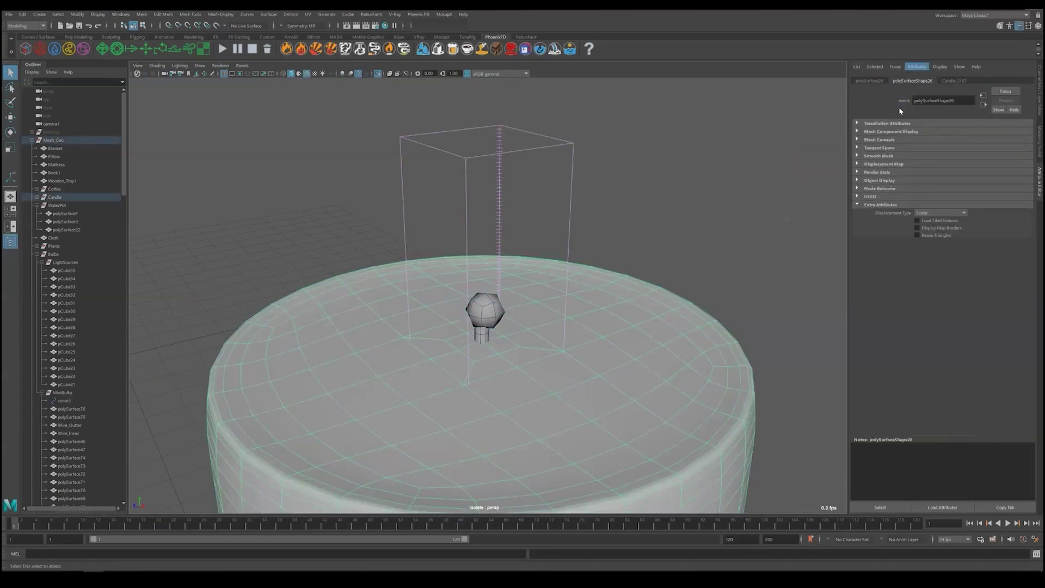
pyautogui.click(872, 205)
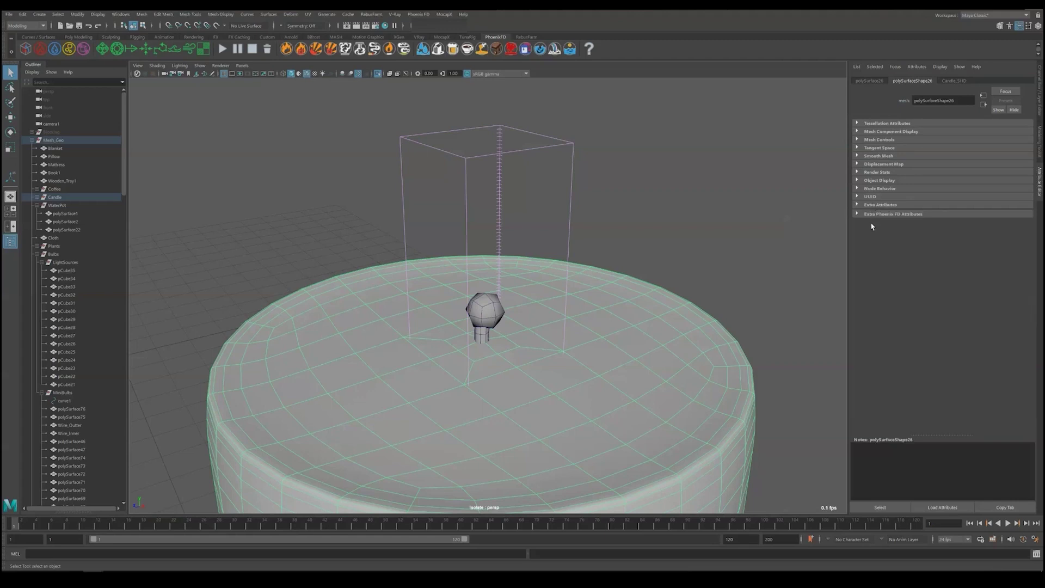
pyautogui.click(876, 214)
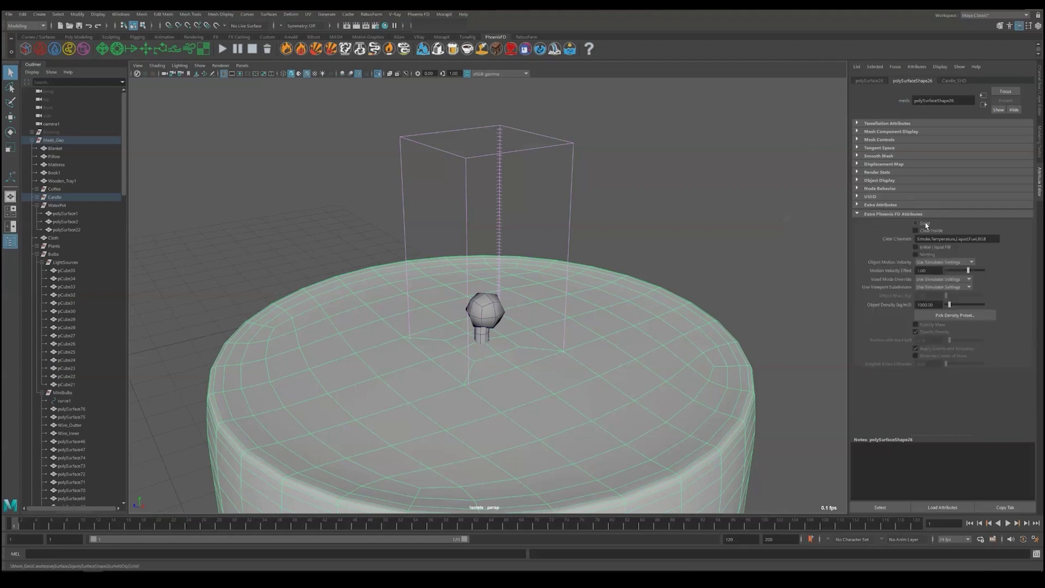
# Step: Add Phoenix FD Node Properties to the bulb base
pyautogui.click(483, 334)
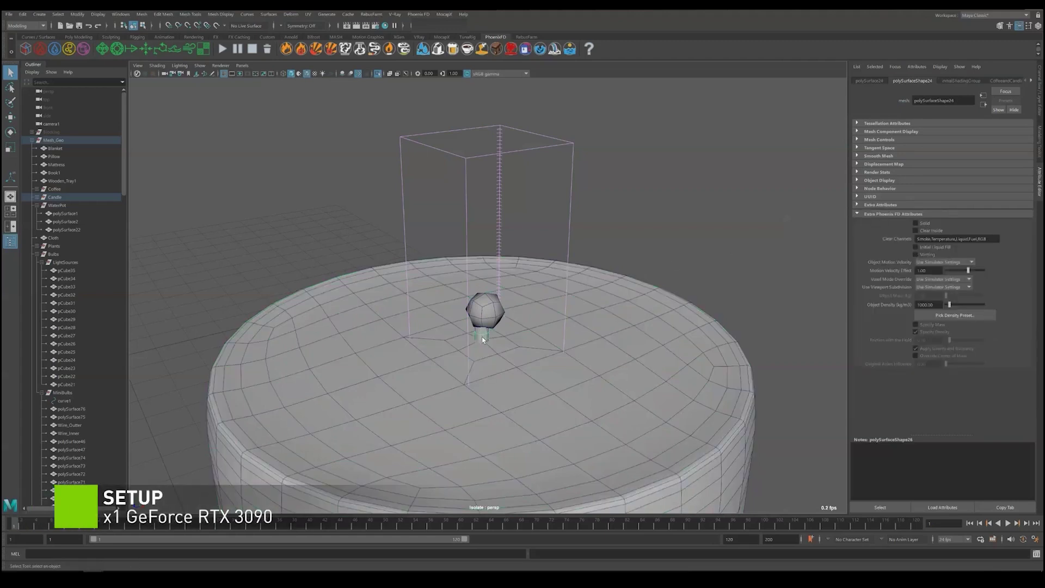
pyautogui.click(921, 67)
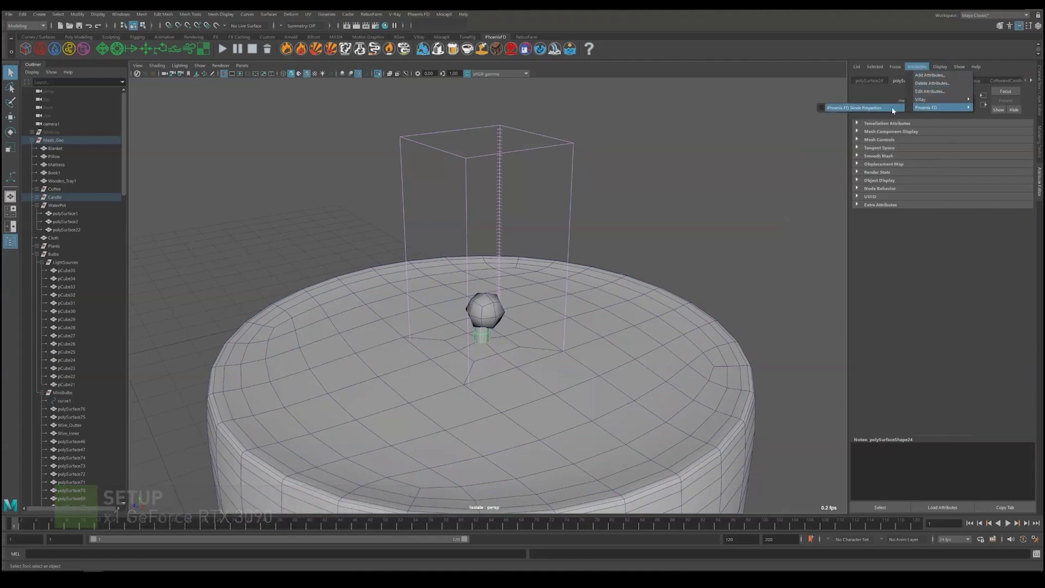
pyautogui.click(887, 107)
pyautogui.click(886, 214)
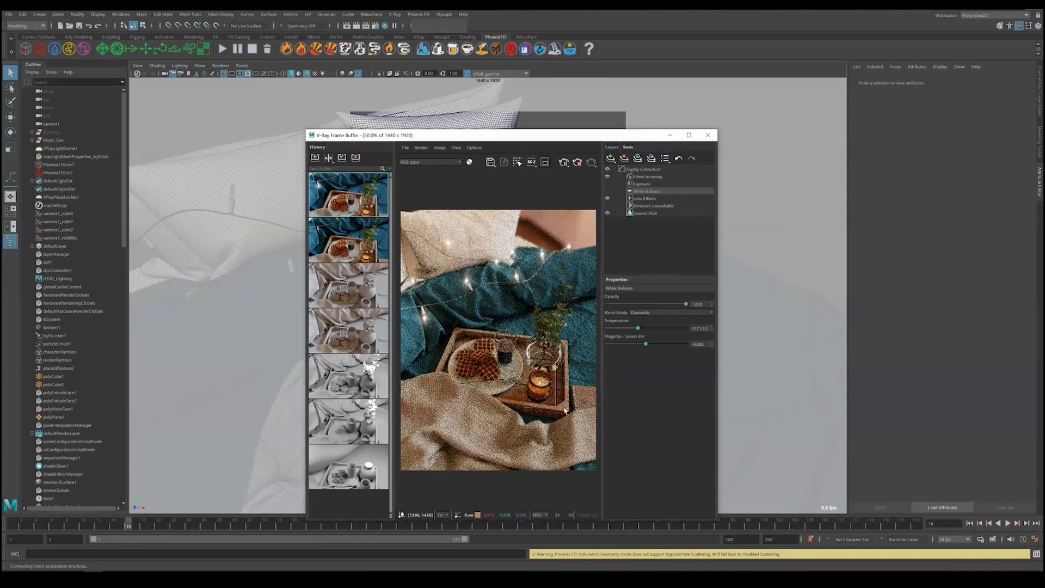
# Step: Set the Phoenix FD simulator's Rendering > Fire Multiplier to 200, then 1000
pyautogui.scroll(5, 566, 411)
pyautogui.scroll(-5, 565, 411)
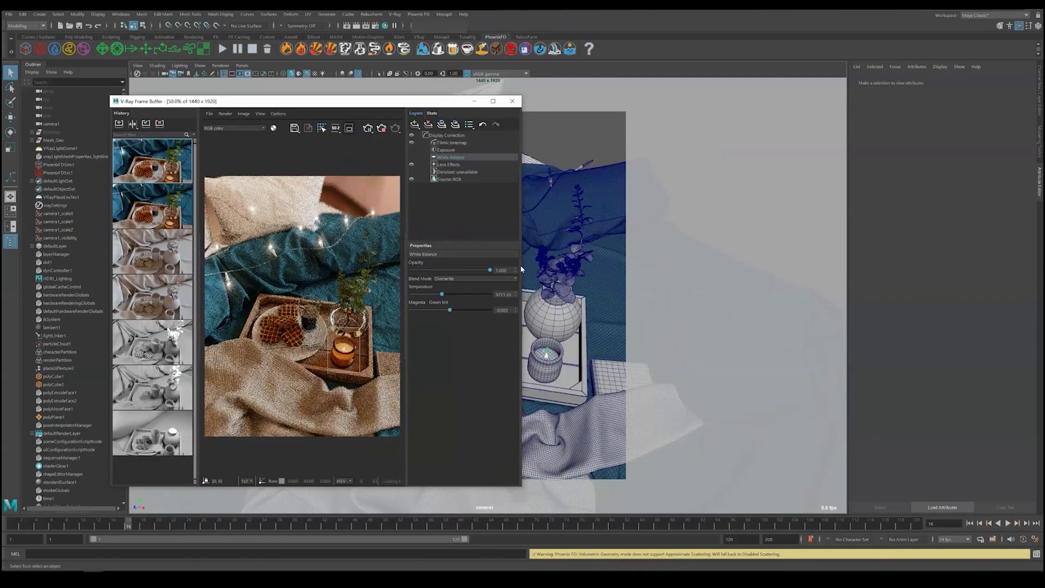
pyautogui.click(523, 269)
pyautogui.scroll(2, 1034, 268)
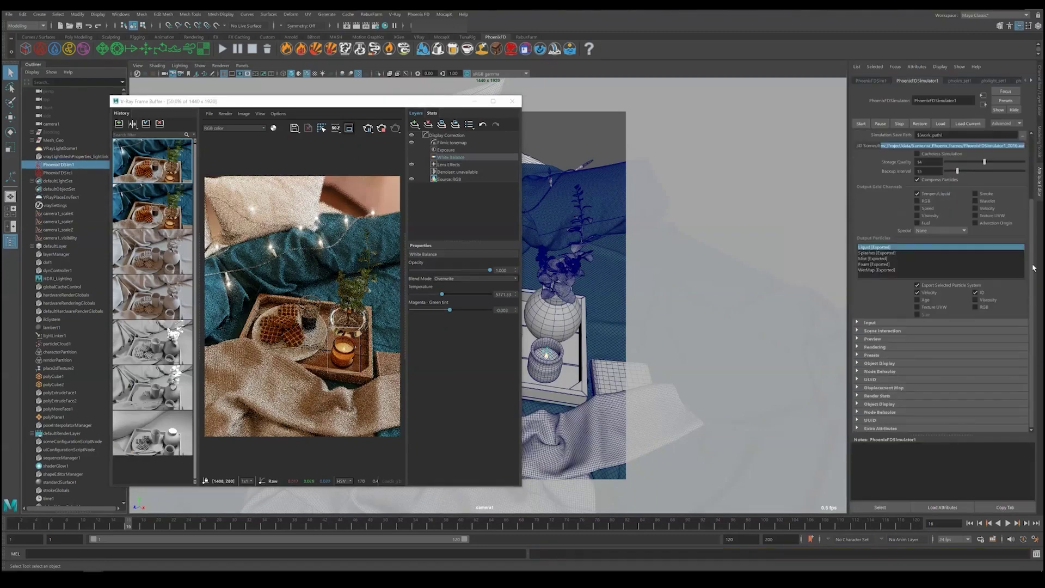
pyautogui.click(882, 349)
pyautogui.scroll(-5, 885, 356)
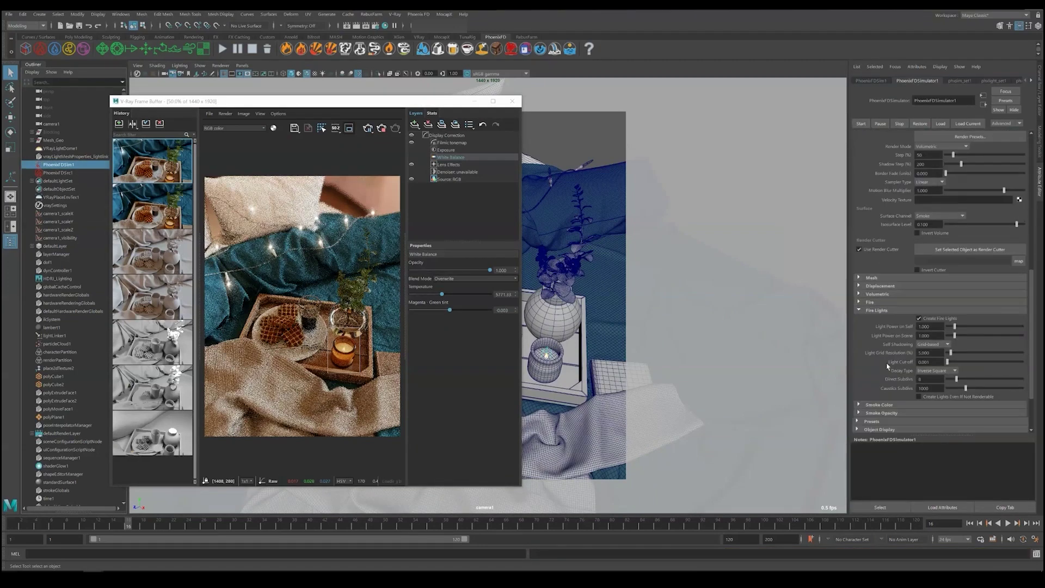
pyautogui.click(869, 302)
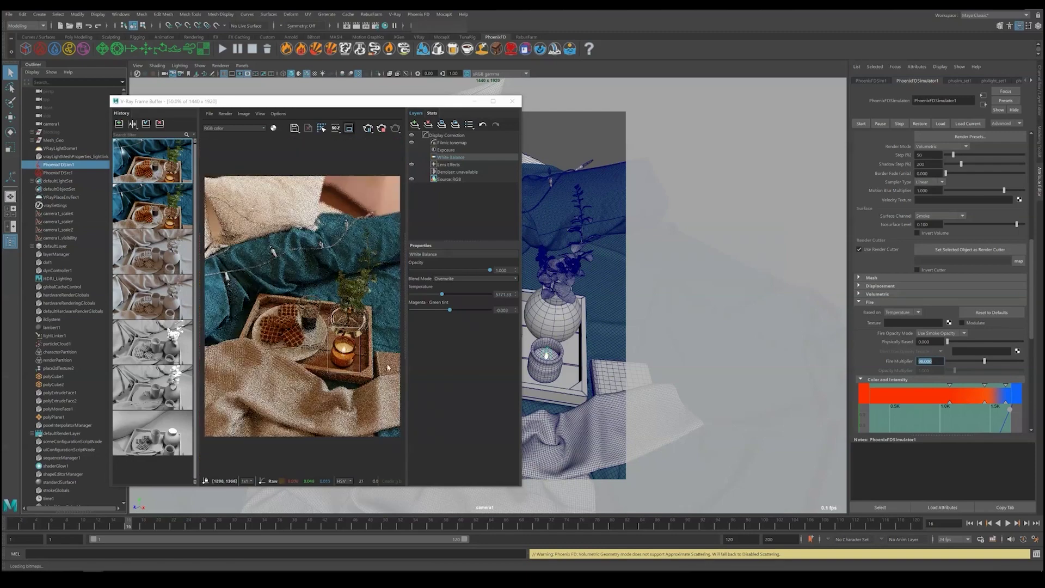
pyautogui.write('200')
pyautogui.press('Return')
pyautogui.write('1000')
pyautogui.press('Return')
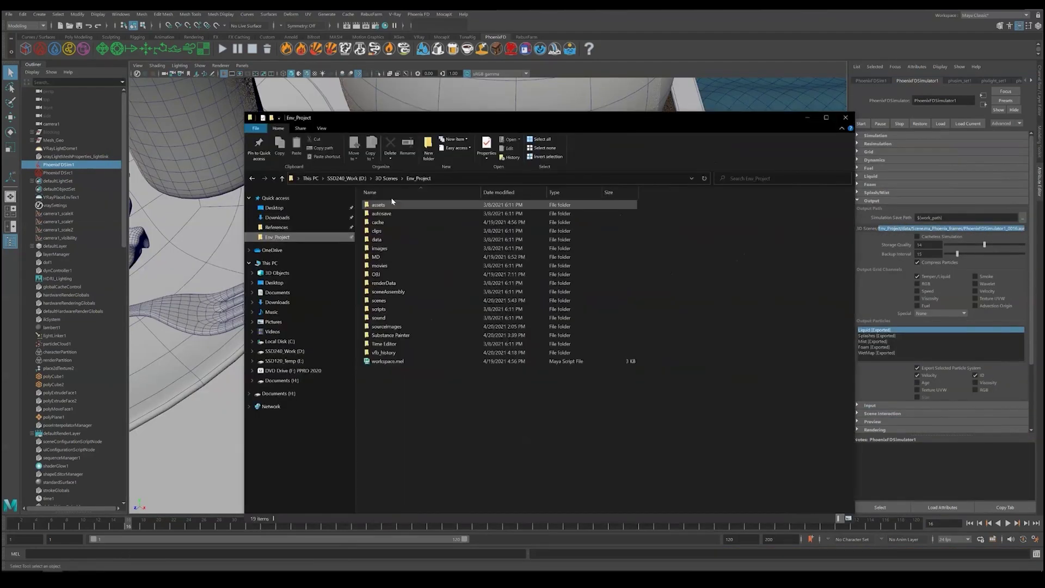
# Step: Copy PhoenixFDSimulator1_0016.aur from data > Scene.ma_Phoenix_frames
pyautogui.doubleClick(385, 240)
pyautogui.doubleClick(390, 205)
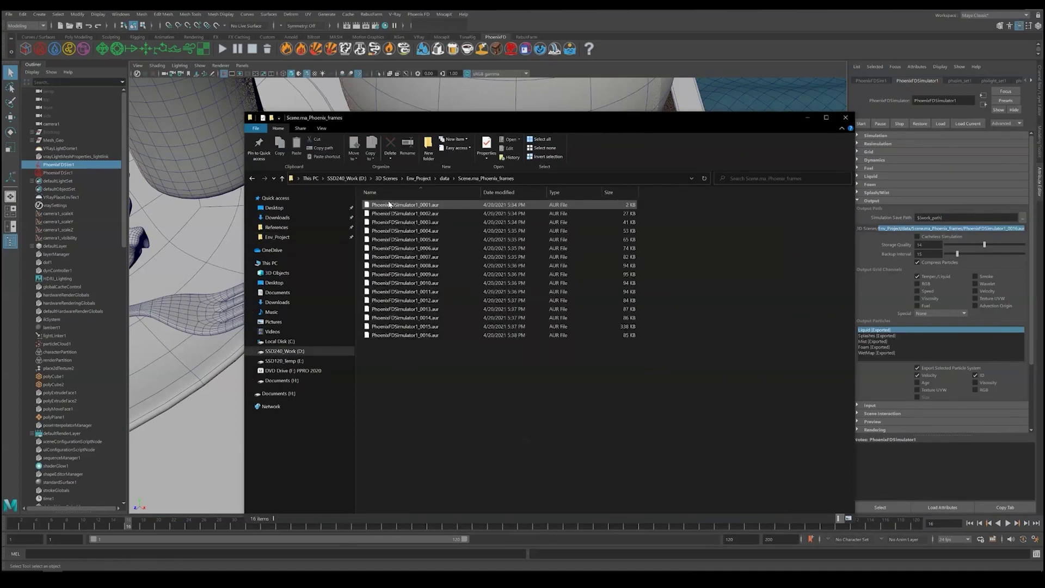
pyautogui.click(409, 337)
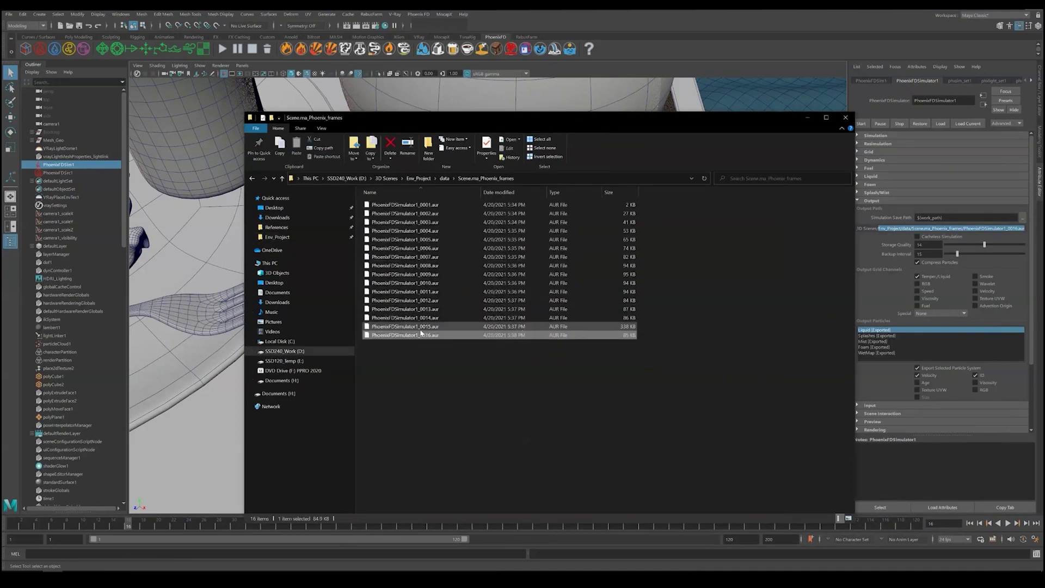
pyautogui.rightClick(420, 337)
pyautogui.click(421, 446)
# Step: Paste the frame into the data folder and rename it with _CandleLightBackup
pyautogui.hotkey('alt', 'Left')
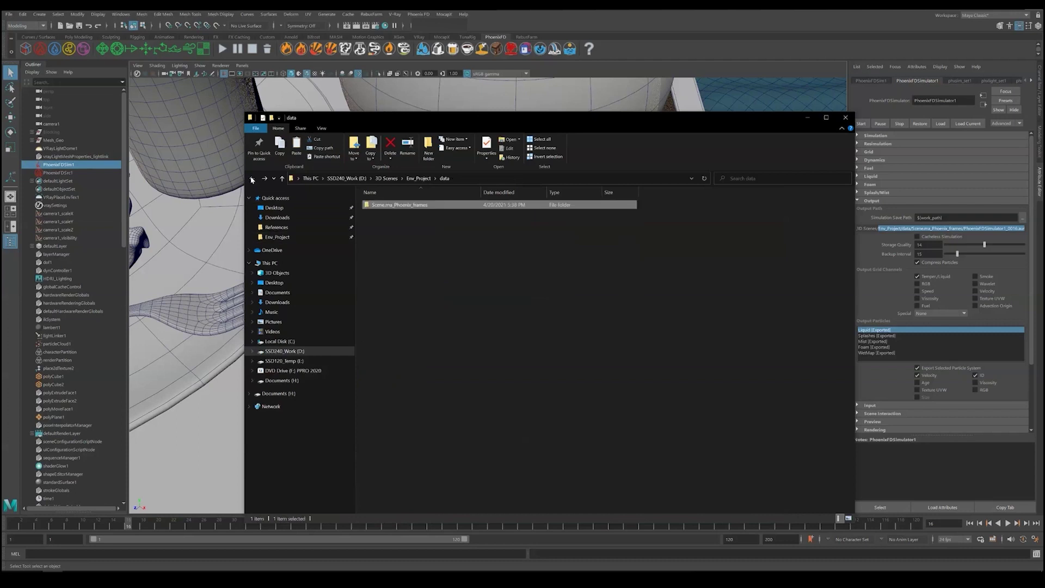
pyautogui.press('Return')
pyautogui.hotkey('alt', 'Left')
pyautogui.rightClick(420, 257)
pyautogui.click(366, 312)
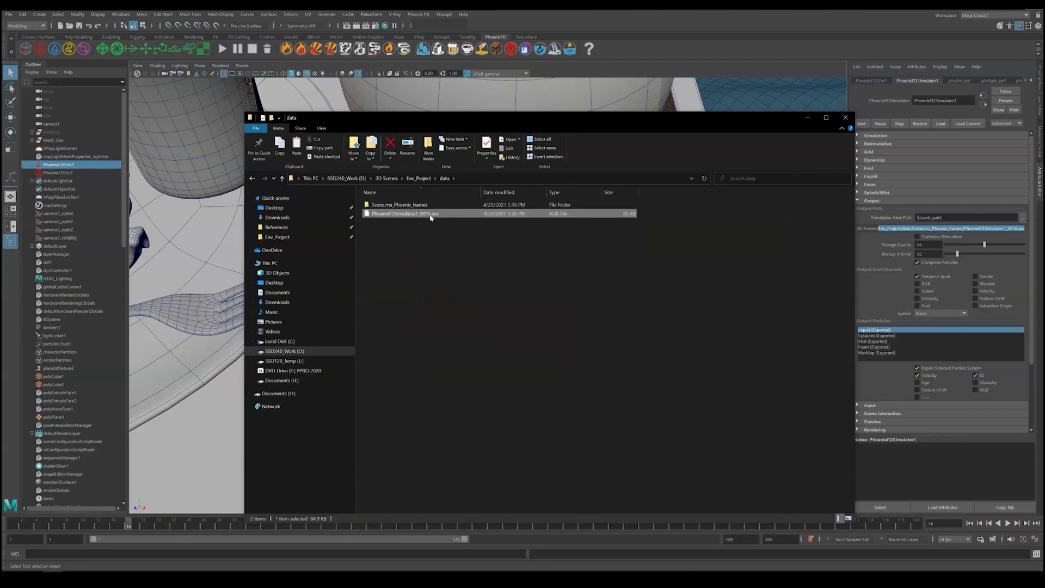
pyautogui.click(427, 214)
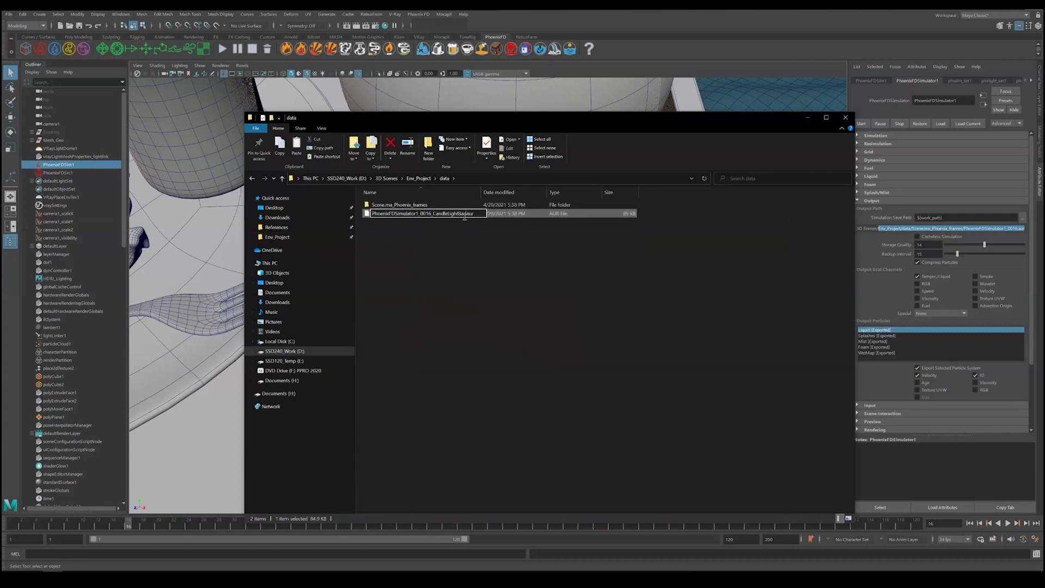
pyautogui.write('kup')
pyautogui.press('Return')
pyautogui.click(476, 240)
# Step: Hide the FireSource and Phoenix FD simulator nodes
pyautogui.click(59, 164)
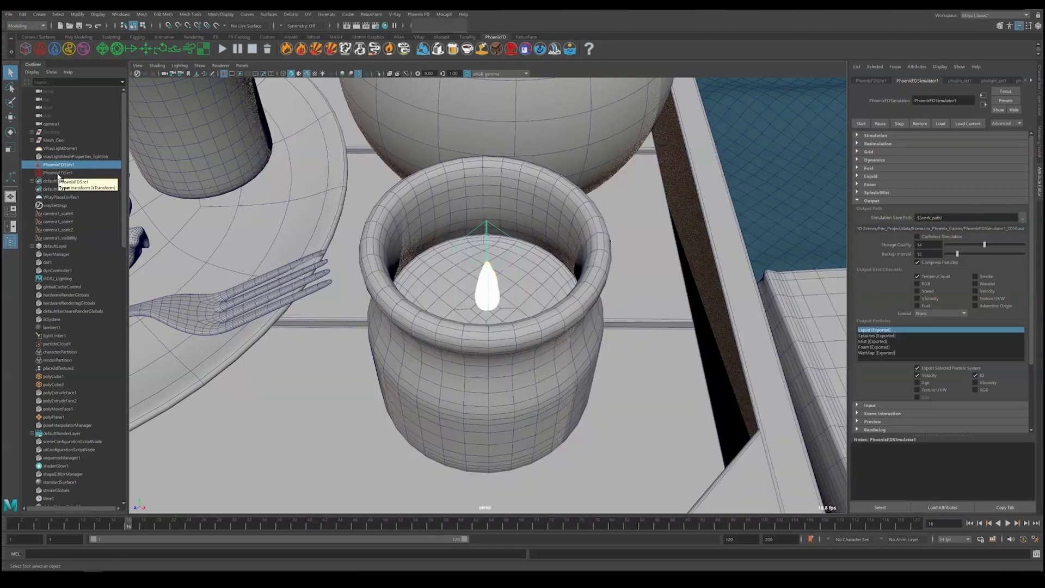
pyautogui.keyDown('shift'); pyautogui.click(57, 173); pyautogui.keyUp('shift')
pyautogui.click(32, 141)
pyautogui.keyDown('ctrl'); pyautogui.click(59, 270); pyautogui.keyUp('ctrl')
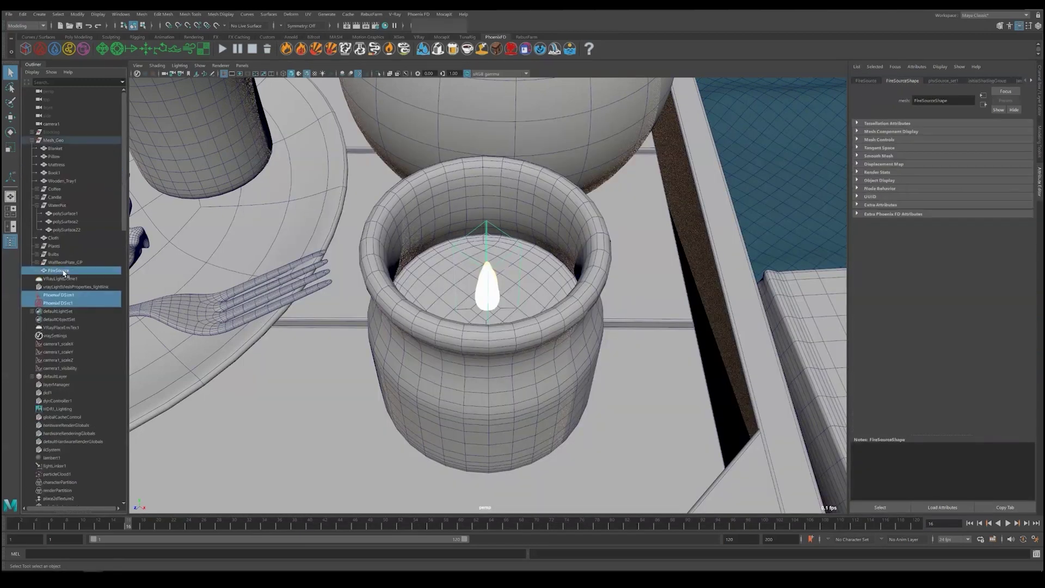
pyautogui.hotkey('ctrl', 'h')
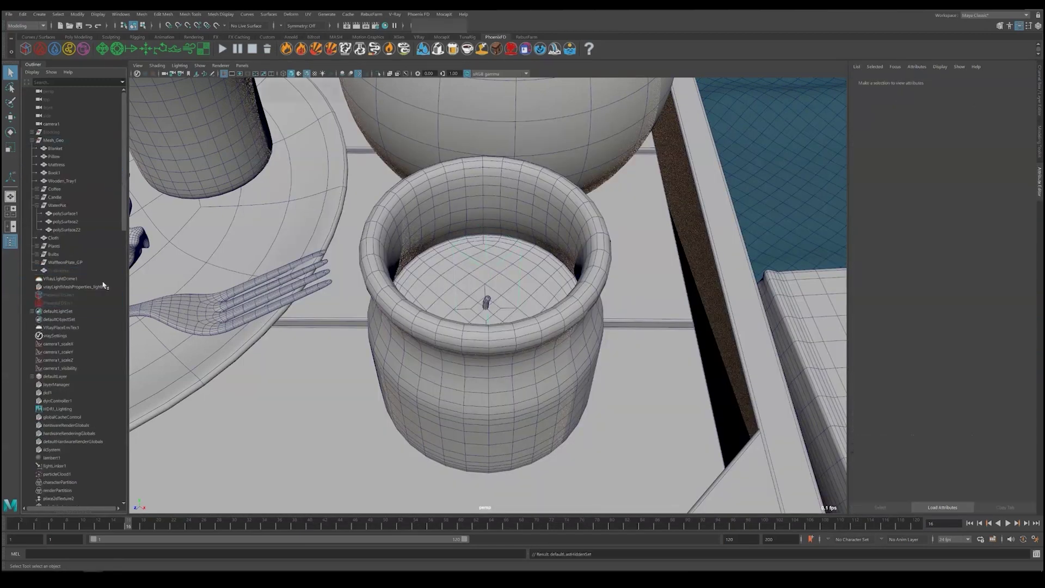
# Step: Create a V-Ray Volume Grid loading the flame cache with GPU Preview enabled
pyautogui.click(419, 37)
pyautogui.click(141, 49)
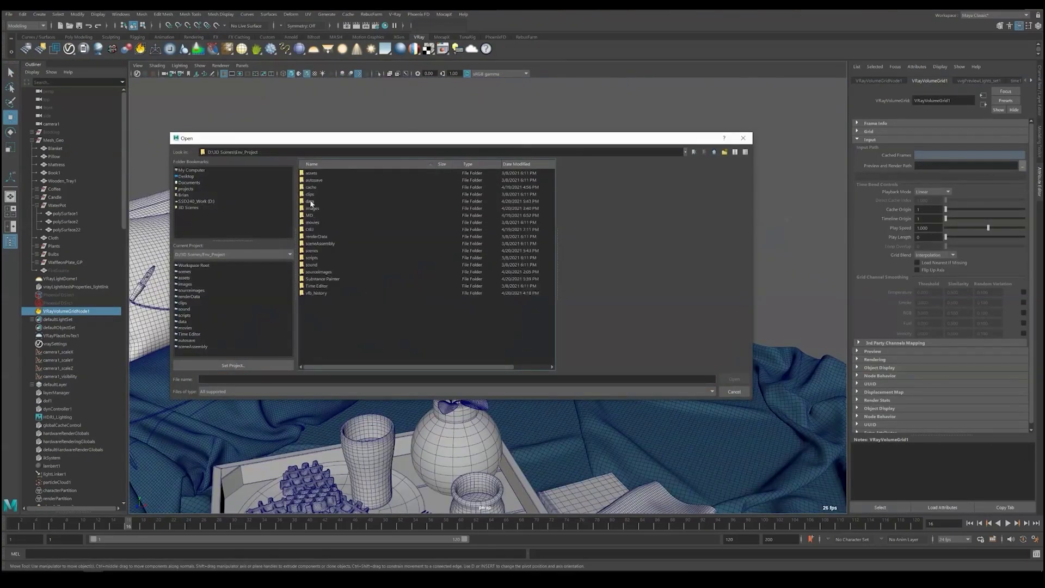
pyautogui.press('Escape')
pyautogui.press('f')
pyautogui.scroll(-10, 917, 308)
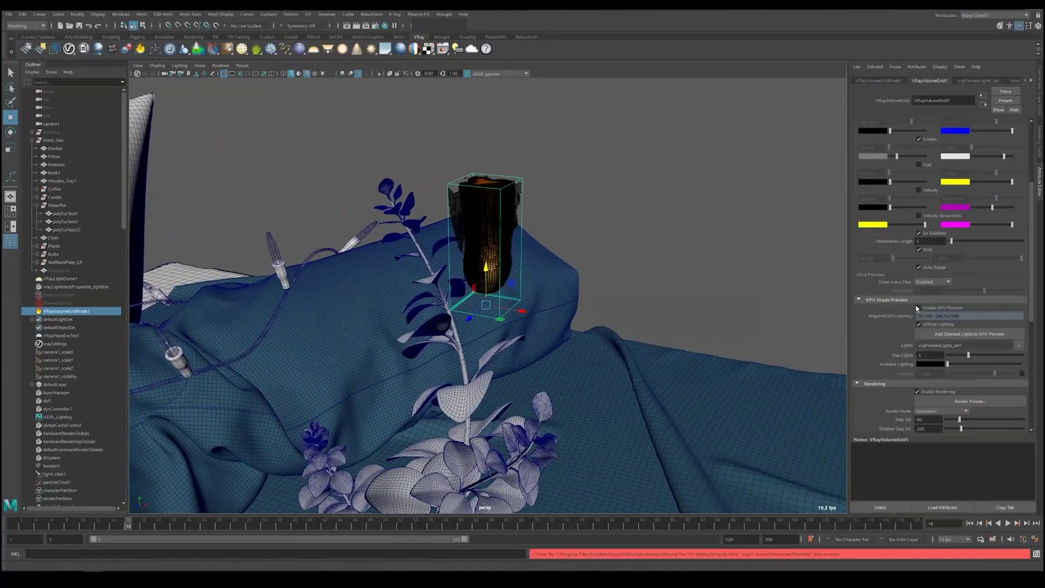
pyautogui.click(919, 307)
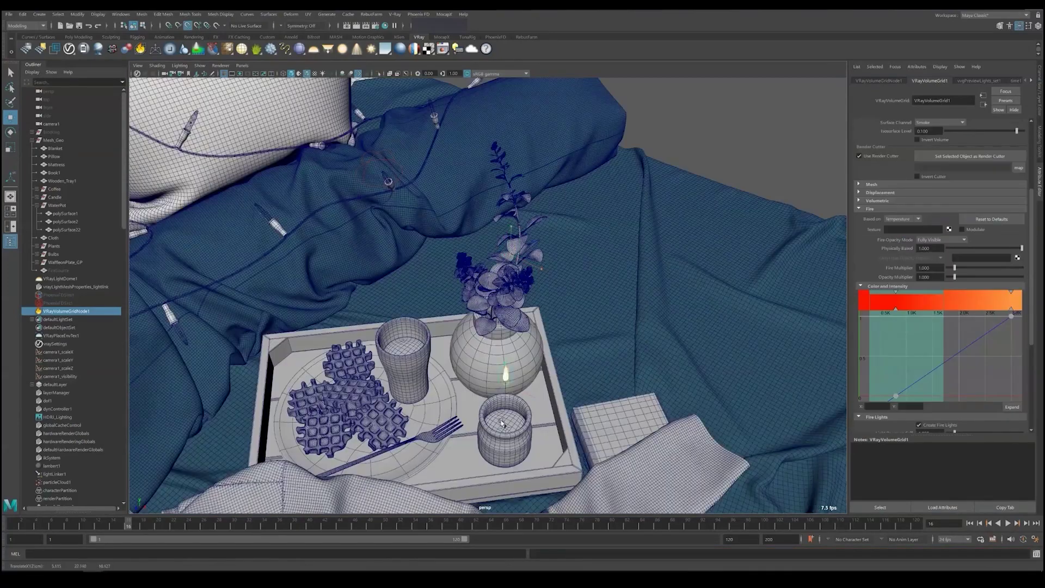
pyautogui.press('f')
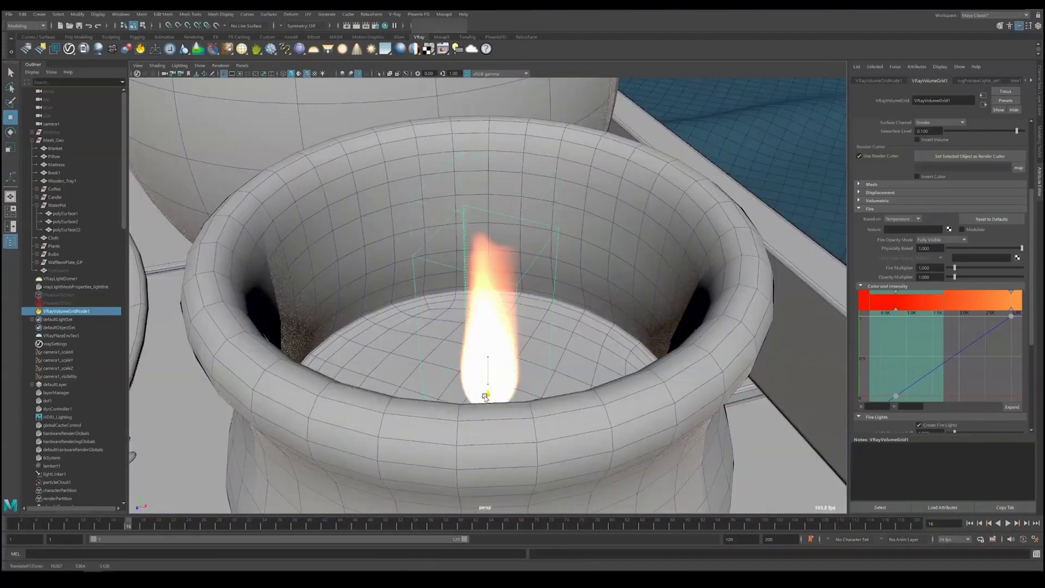
pyautogui.scroll(-2, 485, 397)
pyautogui.keyDown('alt'); pyautogui.moveTo(485, 397); pyautogui.dragTo(512, 390); pyautogui.keyUp('alt')
pyautogui.scroll(-8, 512, 390)
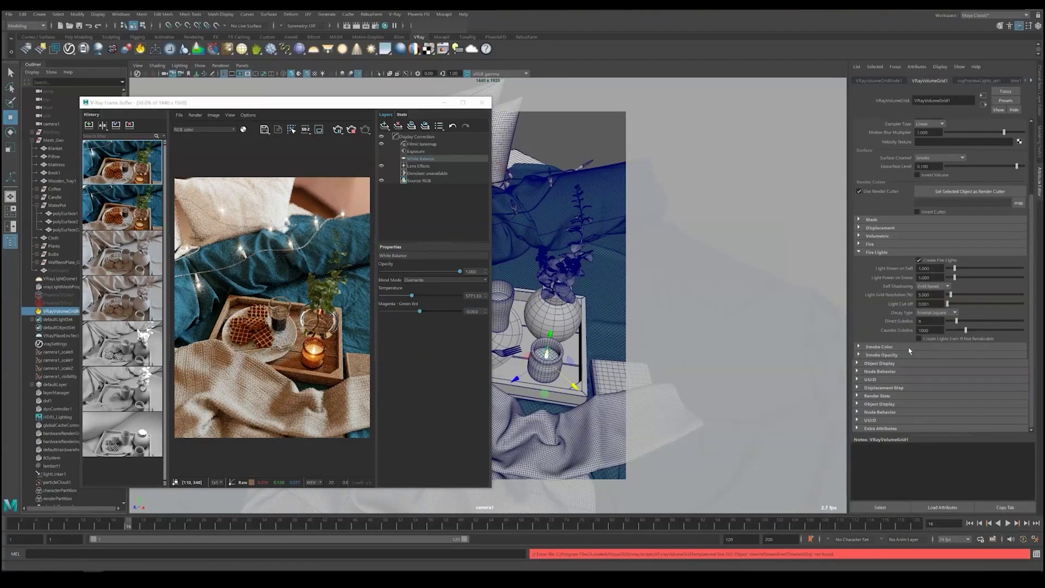
# Step: Set the volume grid's Fire Multiplier to 2
pyautogui.click(870, 244)
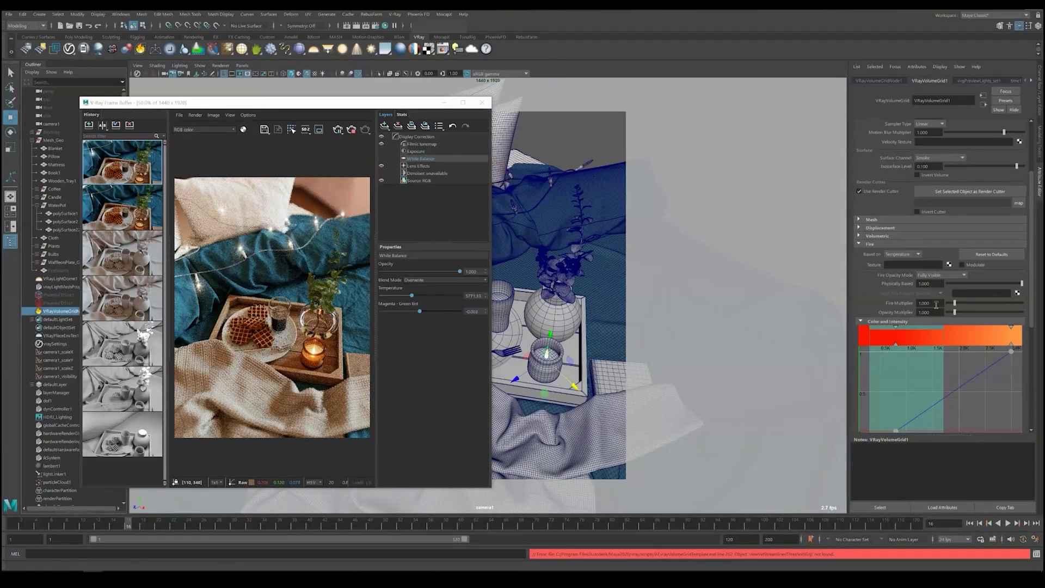
pyautogui.click(926, 303)
pyautogui.write('2')
pyautogui.press('Return')
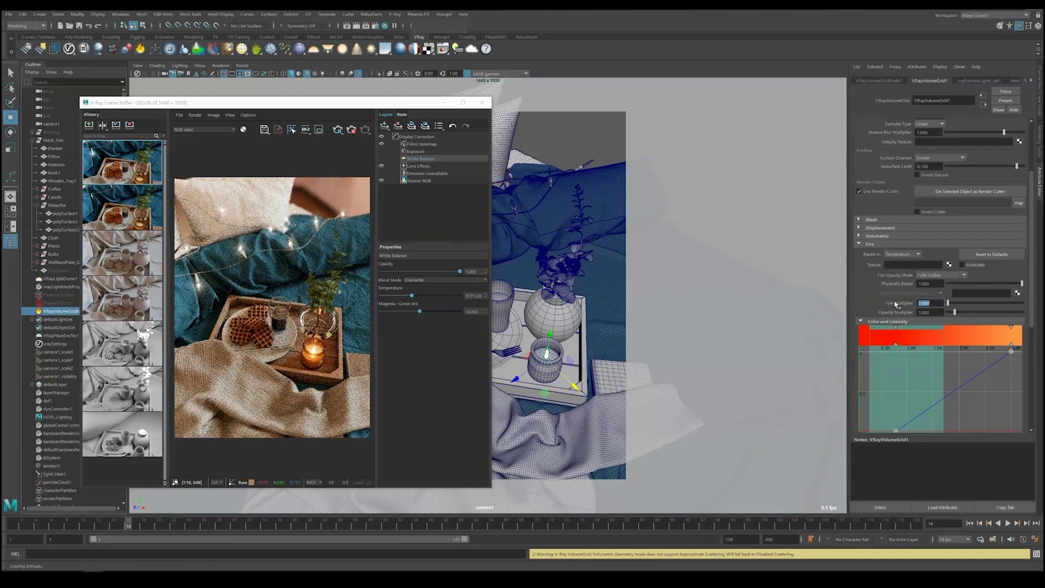
# Step: Delete the Phoenix fire simulator along with its caches
pyautogui.moveTo(284, 102); pyautogui.dragTo(332, 103)
pyautogui.click(603, 135)
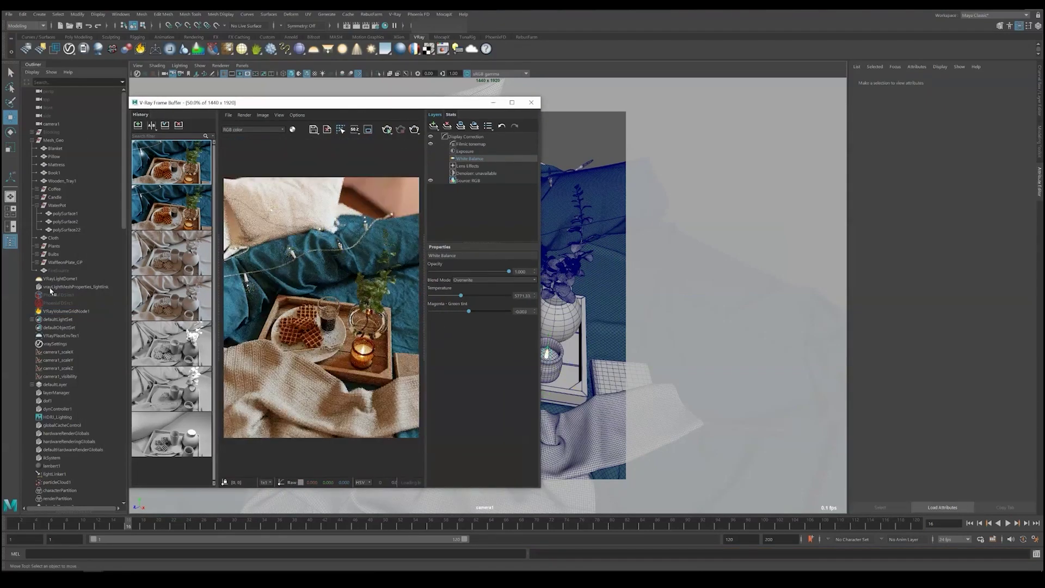
pyautogui.click(59, 294)
pyautogui.click(496, 37)
pyautogui.click(267, 50)
pyautogui.press('Return')
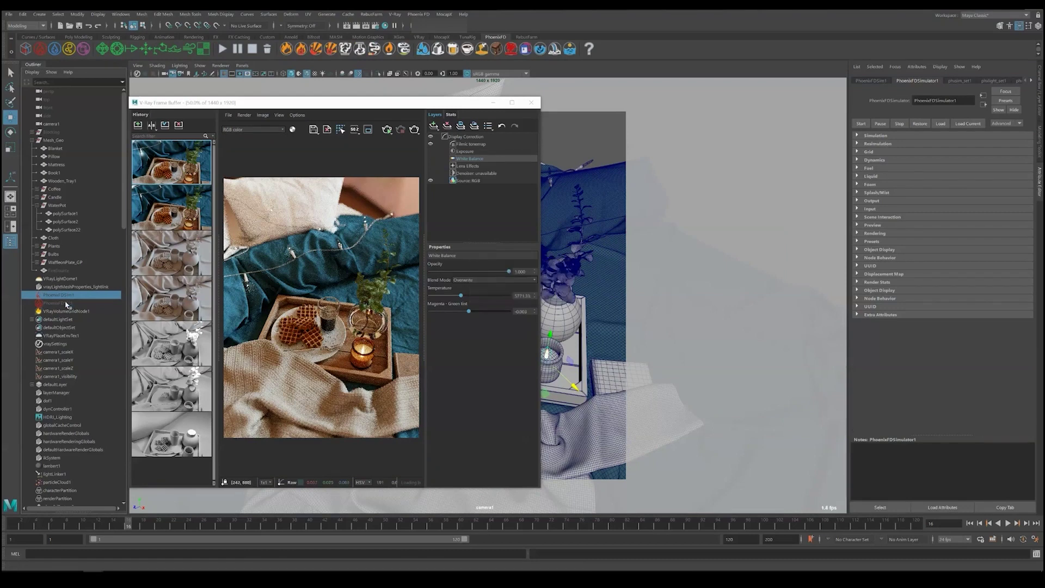
# Step: Parent the volume grid under Mesh_Geo, rename it CandleLightFire, and save the scene
pyautogui.click(63, 294)
pyautogui.moveTo(54, 292); pyautogui.dragTo(54, 141, button='middle')
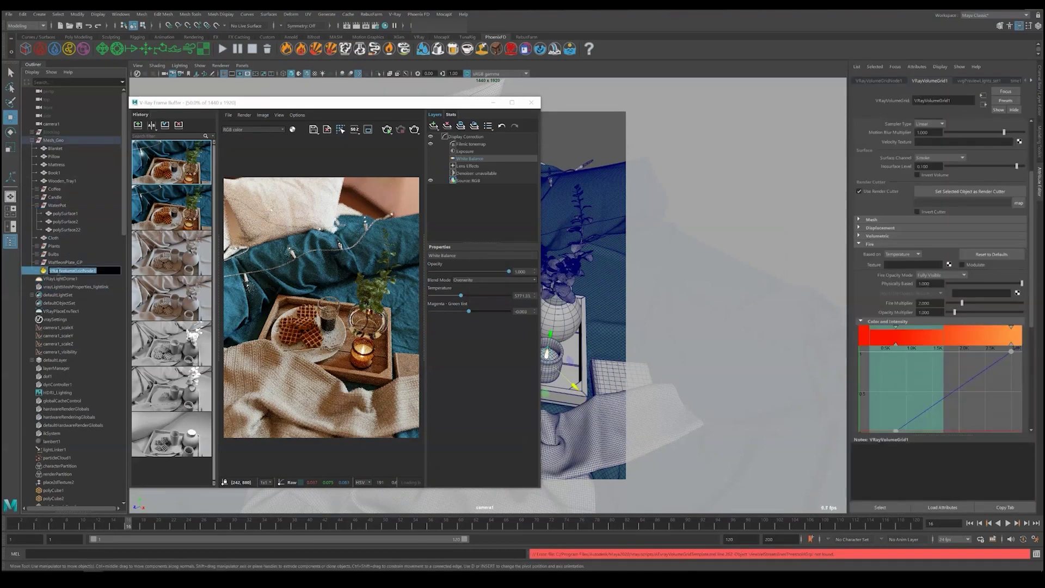
pyautogui.write('Fire')
pyautogui.press('Return')
pyautogui.press('q')
pyautogui.click(580, 152)
pyautogui.hotkey('ctrl', 's')
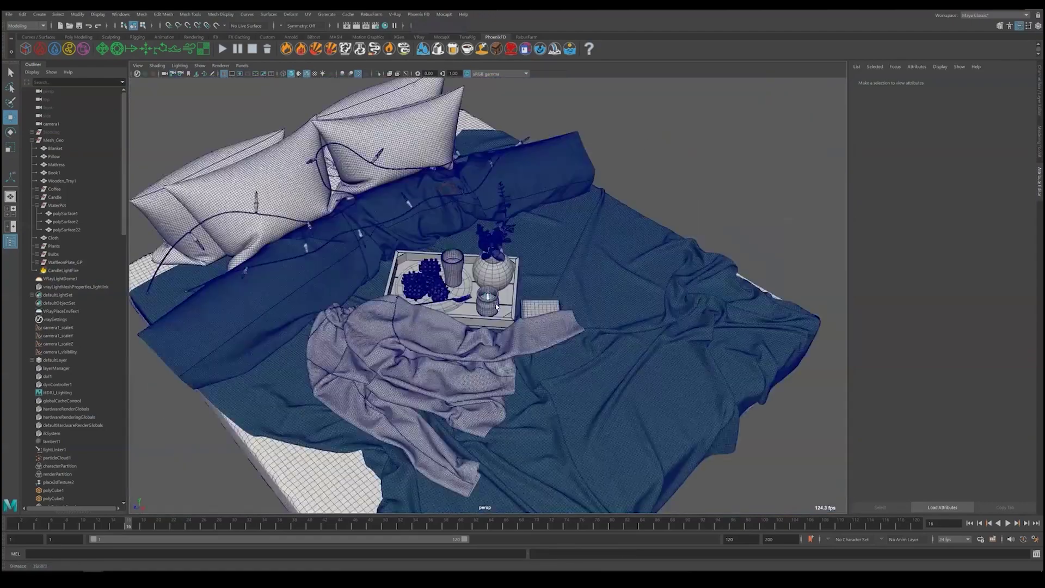
# Step: Duplicate the mattress, stand the copy upright, and scale it to 0.75
pyautogui.keyDown('alt'); pyautogui.moveTo(354, 245); pyautogui.dragTo(449, 337); pyautogui.keyUp('alt')
pyautogui.click(450, 338)
pyautogui.hotkey('ctrl', 'd')
pyautogui.press('e')
pyautogui.moveTo(467, 222); pyautogui.dragTo(336, 457)
pyautogui.press('r')
# Step: Duplicate the upright copy again to make Mattress2
pyautogui.hotkey('ctrl', 'd')
pyautogui.press('w')
pyautogui.click(280, 373)
pyautogui.click(431, 400)
pyautogui.press('q')
pyautogui.keyDown('alt'); pyautogui.moveTo(431, 400); pyautogui.dragTo(438, 233); pyautogui.keyUp('alt')
pyautogui.moveTo(439, 233); pyautogui.dragTo(517, 223, button='right')
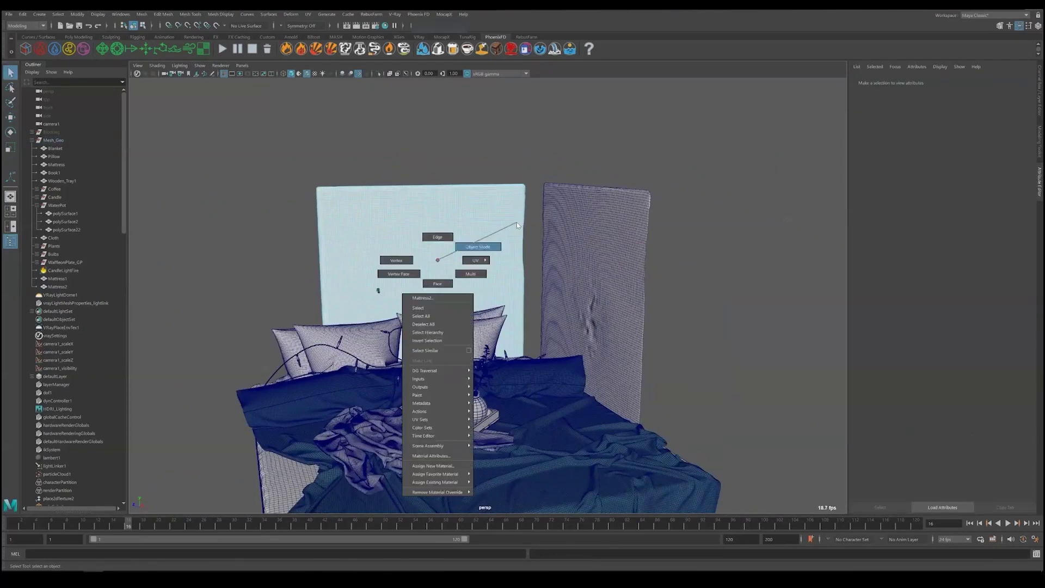
# Step: Look through camera1 and select Mattress1 with the Move tool
pyautogui.click(242, 65)
pyautogui.moveTo(273, 74)
pyautogui.click(329, 74)
pyautogui.click(396, 116)
pyautogui.click(609, 119)
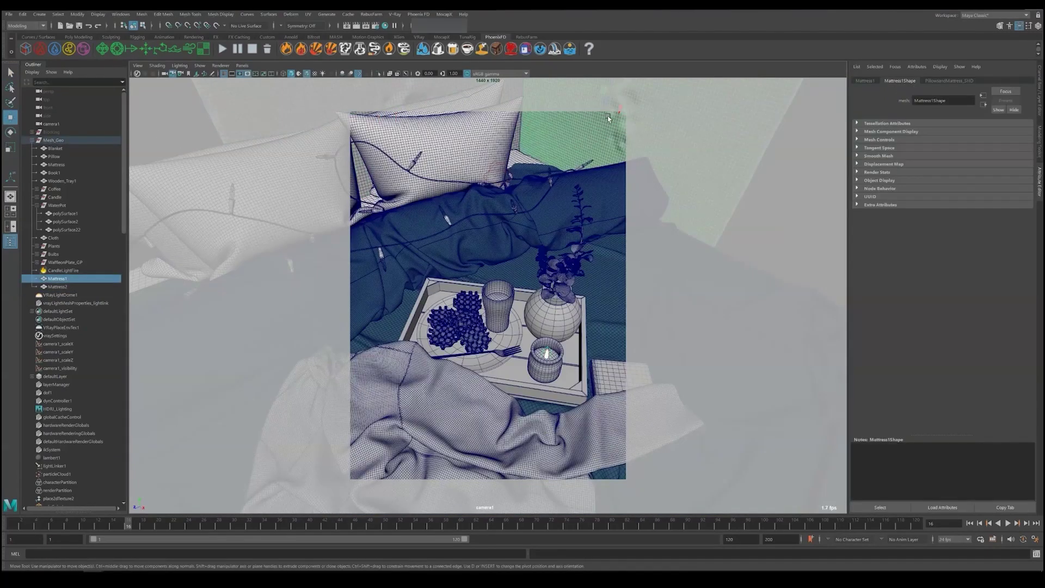
pyautogui.press('space')
pyautogui.press('w')
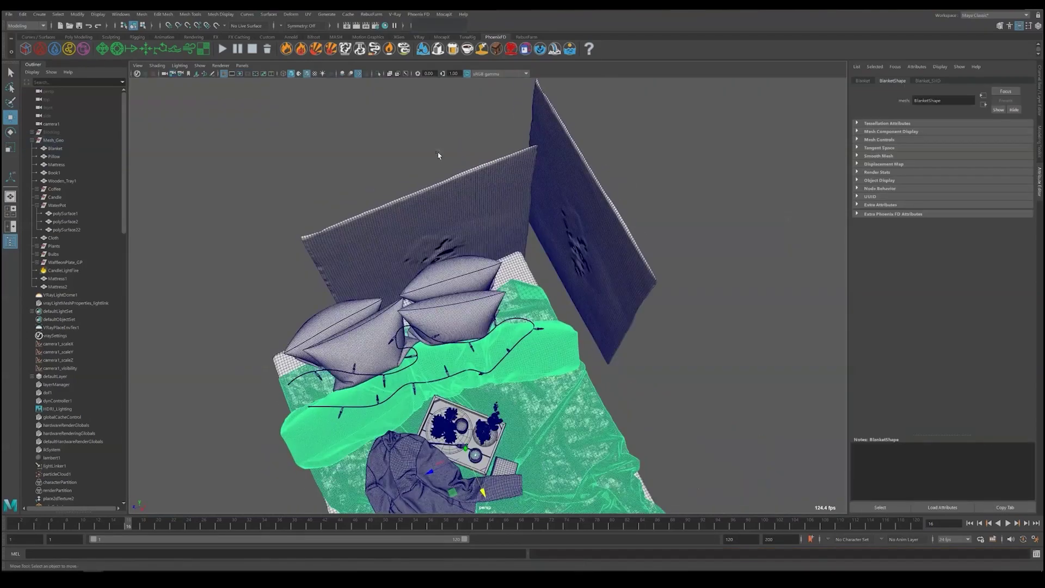
# Step: Create a wall box behind the bed and lighten its VRayMtl diffuse colour
pyautogui.keyDown('shift'); pyautogui.moveTo(327, 135); pyautogui.dragTo(291, 126, button='right'); pyautogui.keyUp('shift')
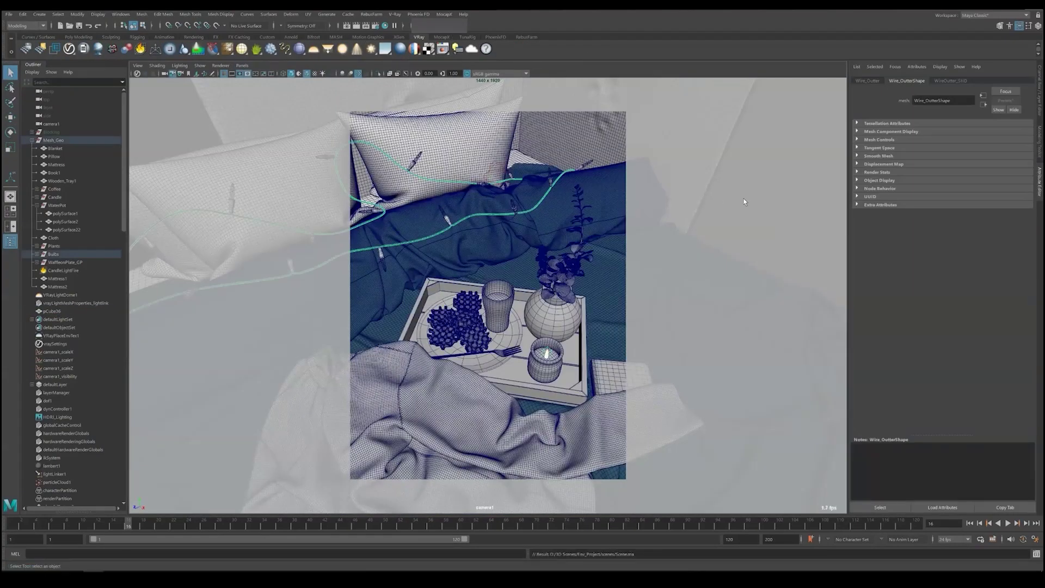
pyautogui.click(745, 200)
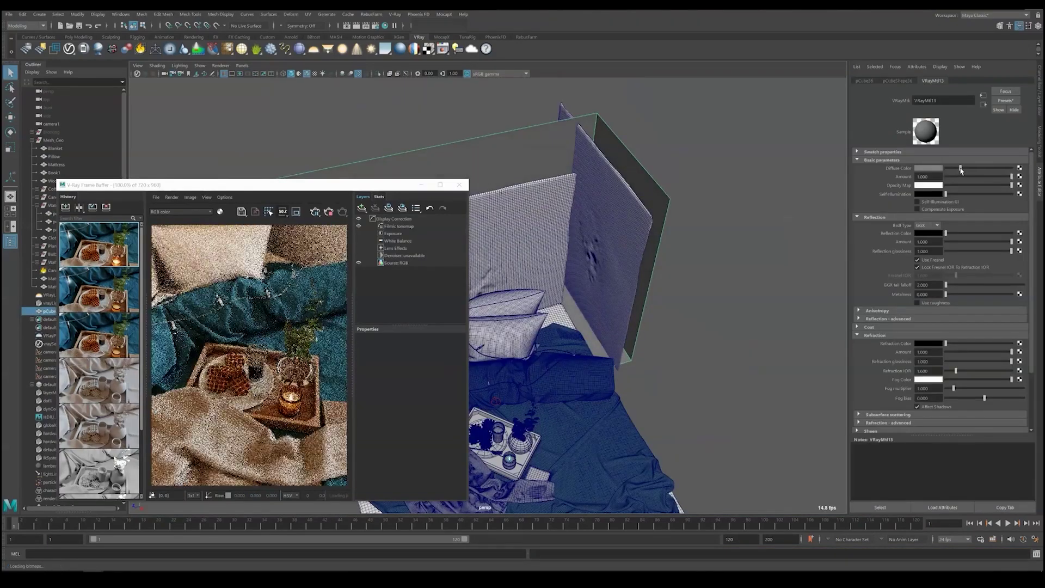
pyautogui.moveTo(961, 171); pyautogui.dragTo(1000, 170)
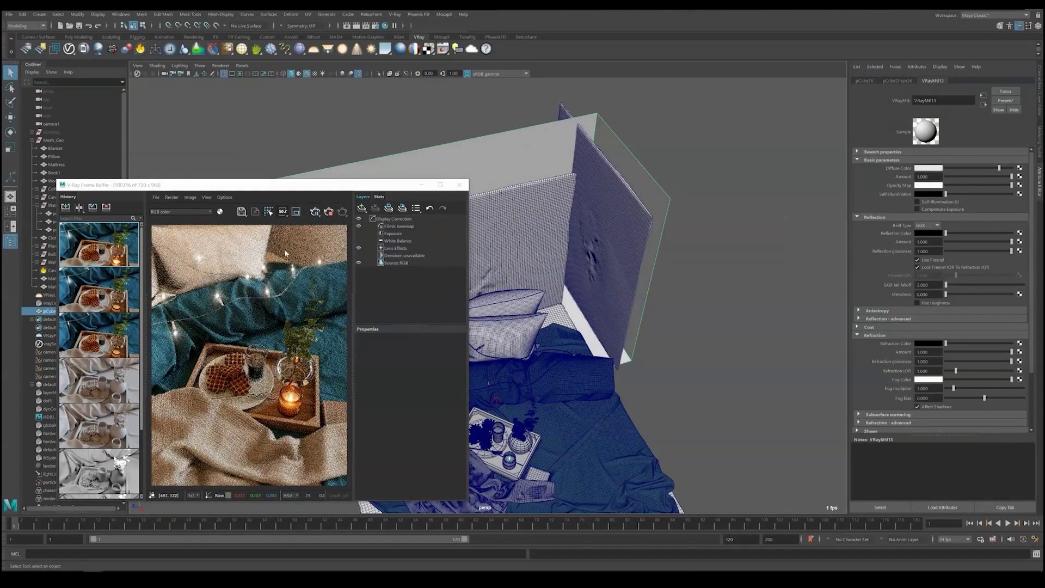
pyautogui.click(299, 282)
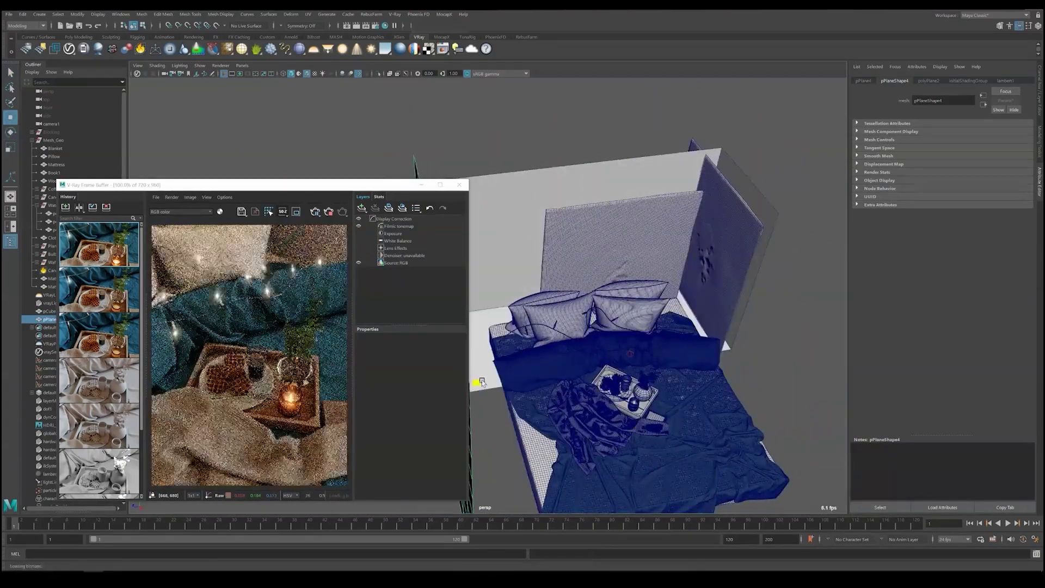
# Step: Assign a new VRayMtl to the plane
pyautogui.keyDown('alt'); pyautogui.moveTo(482, 383); pyautogui.dragTo(615, 240); pyautogui.keyUp('alt')
pyautogui.rightClick(615, 239)
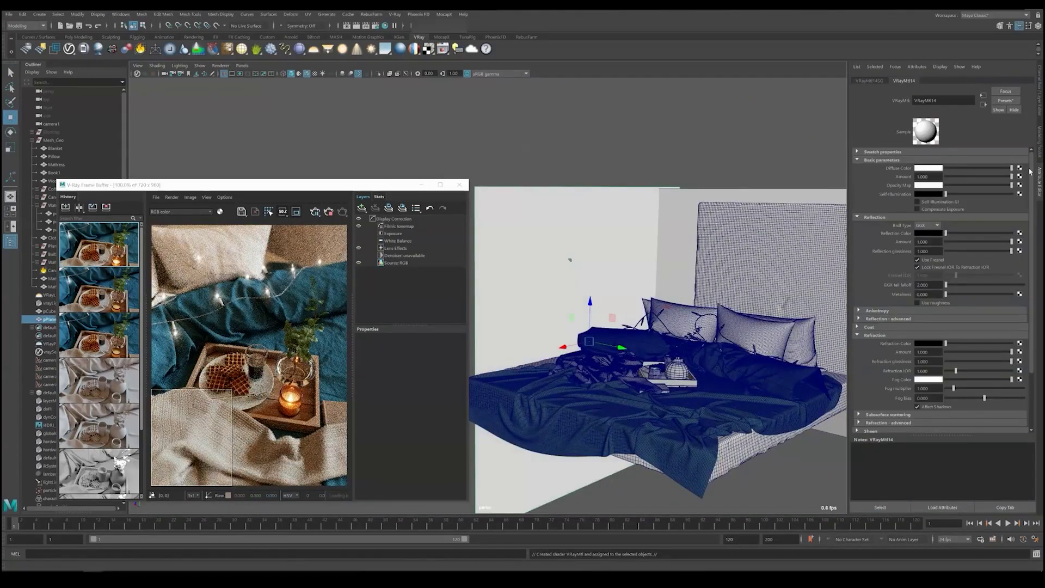
pyautogui.click(548, 211)
pyautogui.press('q')
pyautogui.keyDown('alt'); pyautogui.moveTo(548, 212); pyautogui.dragTo(724, 208); pyautogui.keyUp('alt')
pyautogui.click(578, 168)
pyautogui.keyDown('alt'); pyautogui.moveTo(578, 168); pyautogui.dragTo(588, 283); pyautogui.keyUp('alt')
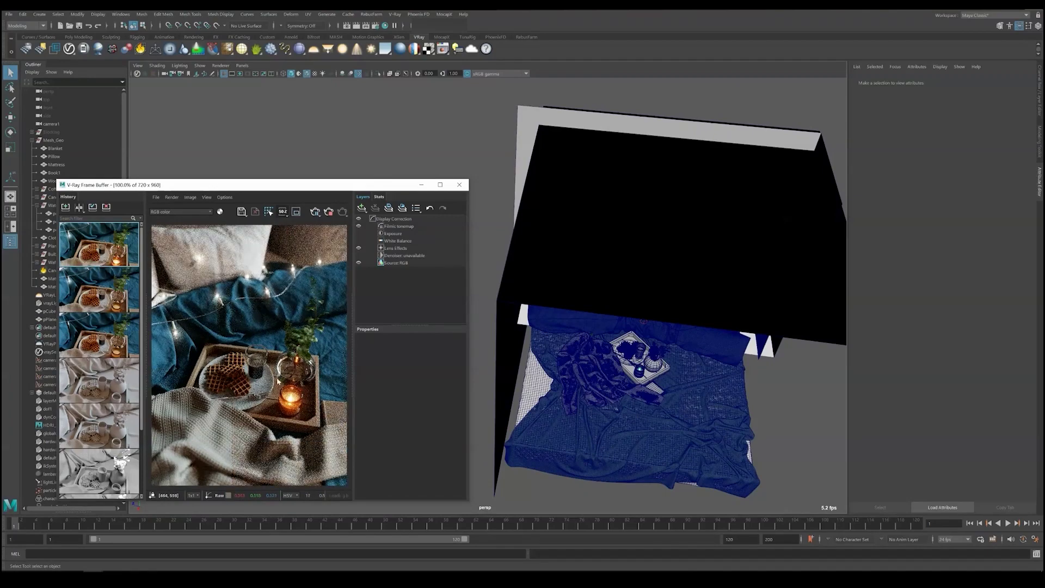
# Step: Select the new plane and orbit to face the headboard wall
pyautogui.click(784, 425)
pyautogui.keyDown('alt'); pyautogui.moveTo(784, 425); pyautogui.dragTo(781, 190); pyautogui.keyUp('alt')
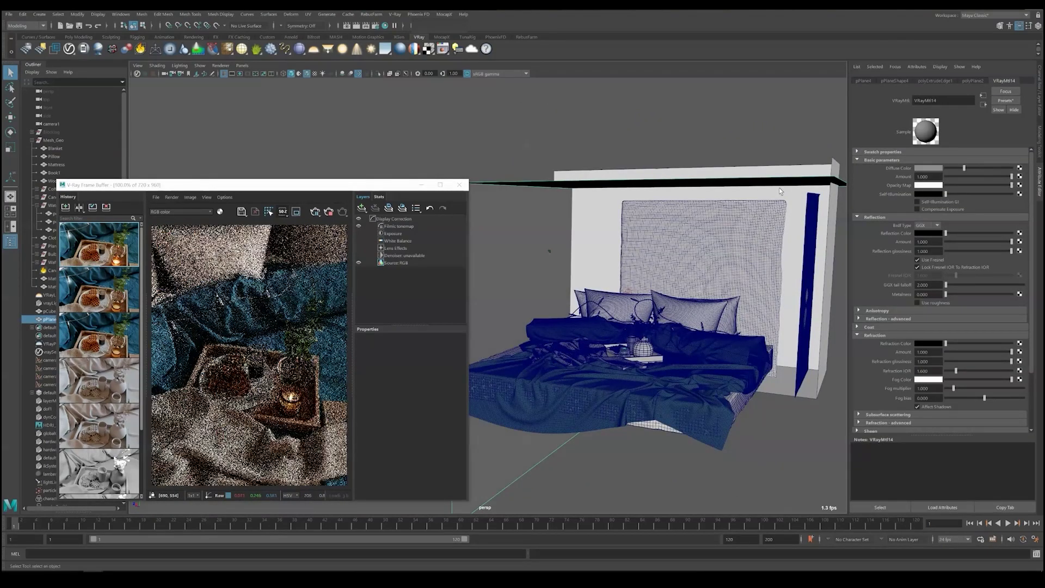
pyautogui.moveTo(425, 184); pyautogui.dragTo(466, 135)
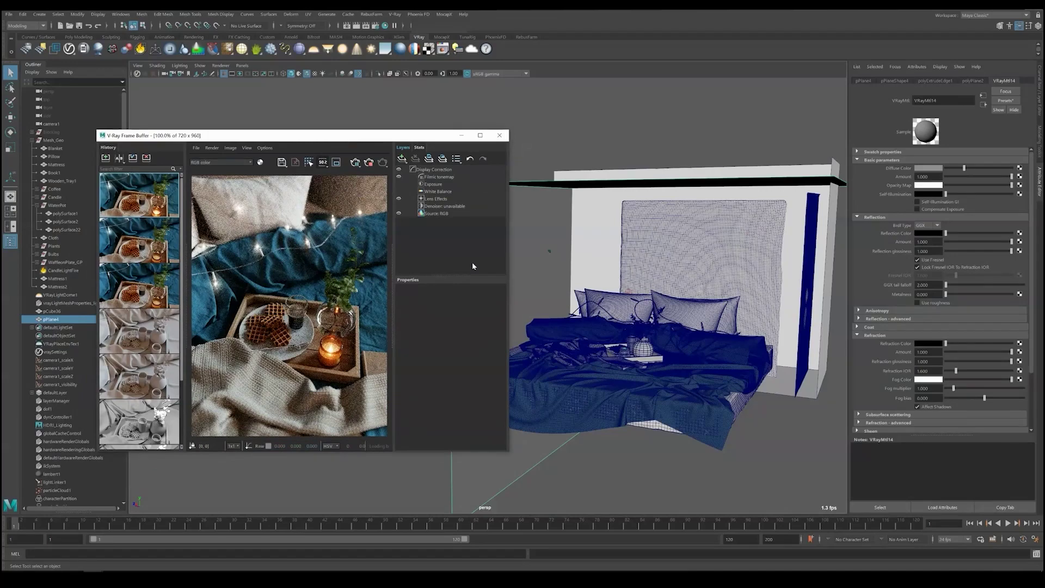
pyautogui.scroll(3, 653, 299)
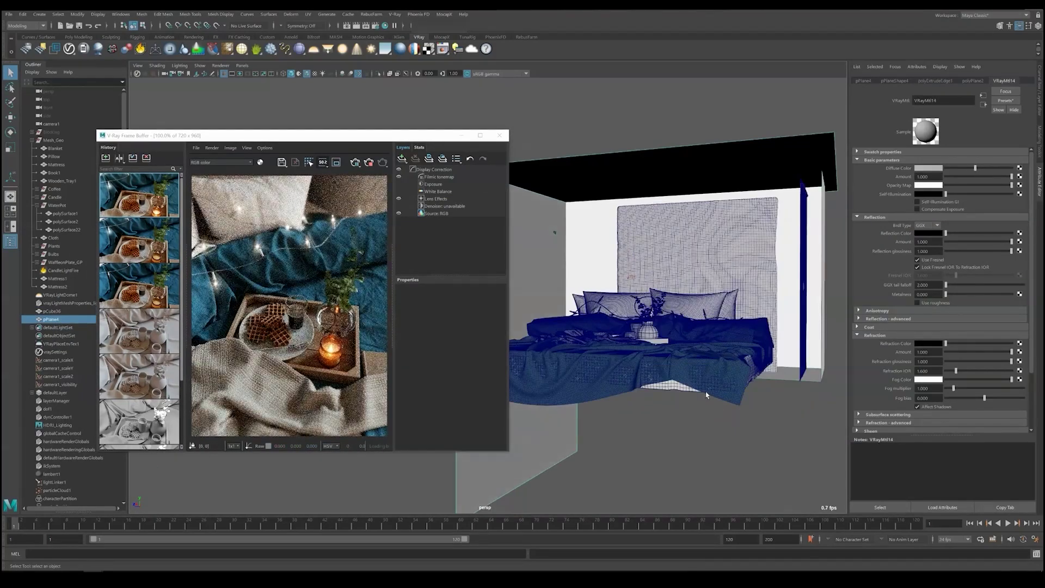
pyautogui.keyDown('alt'); pyautogui.moveTo(696, 379); pyautogui.dragTo(701, 370); pyautogui.keyUp('alt')
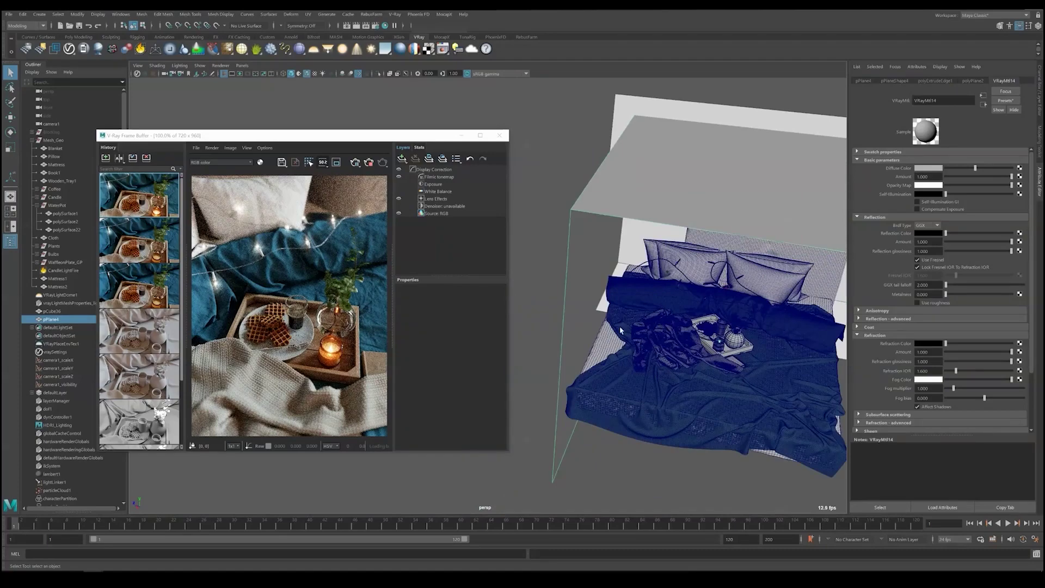
pyautogui.keyDown('alt'); pyautogui.moveTo(621, 330); pyautogui.dragTo(641, 354); pyautogui.keyUp('alt')
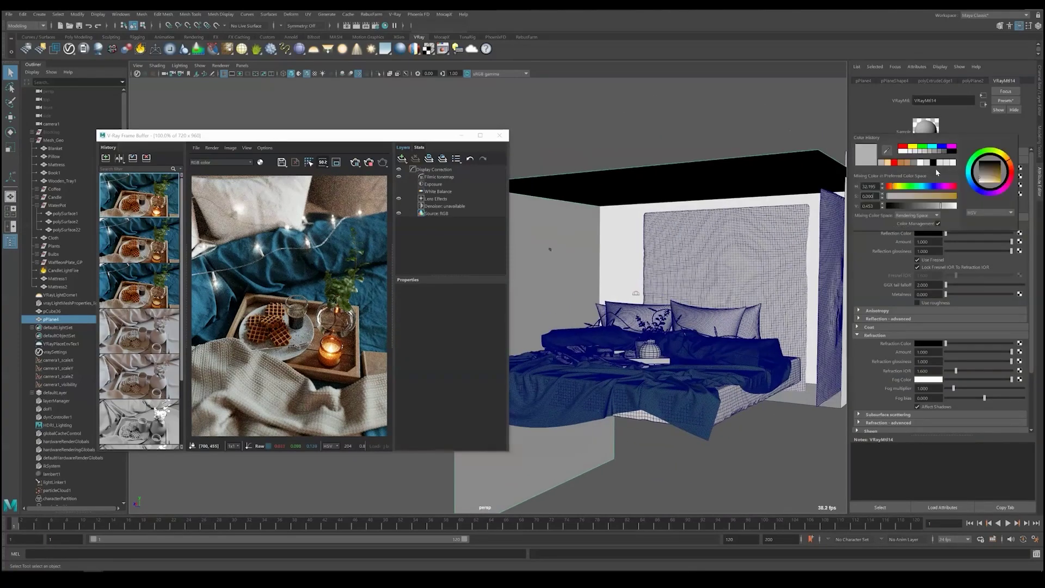
pyautogui.click(690, 128)
pyautogui.hotkey('ctrl', 'z')
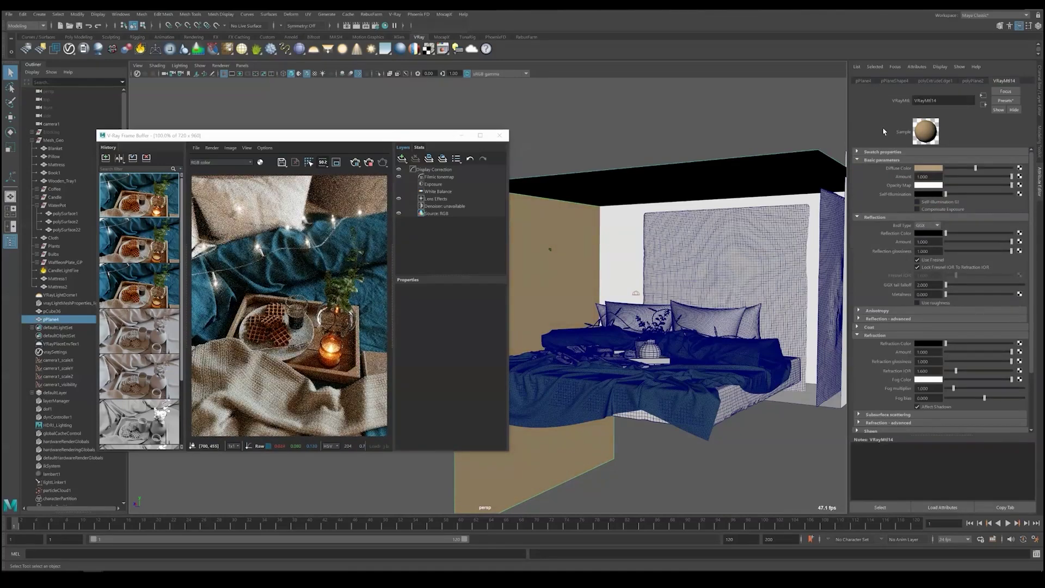
pyautogui.keyDown('alt'); pyautogui.moveTo(795, 284); pyautogui.dragTo(761, 308); pyautogui.keyUp('alt')
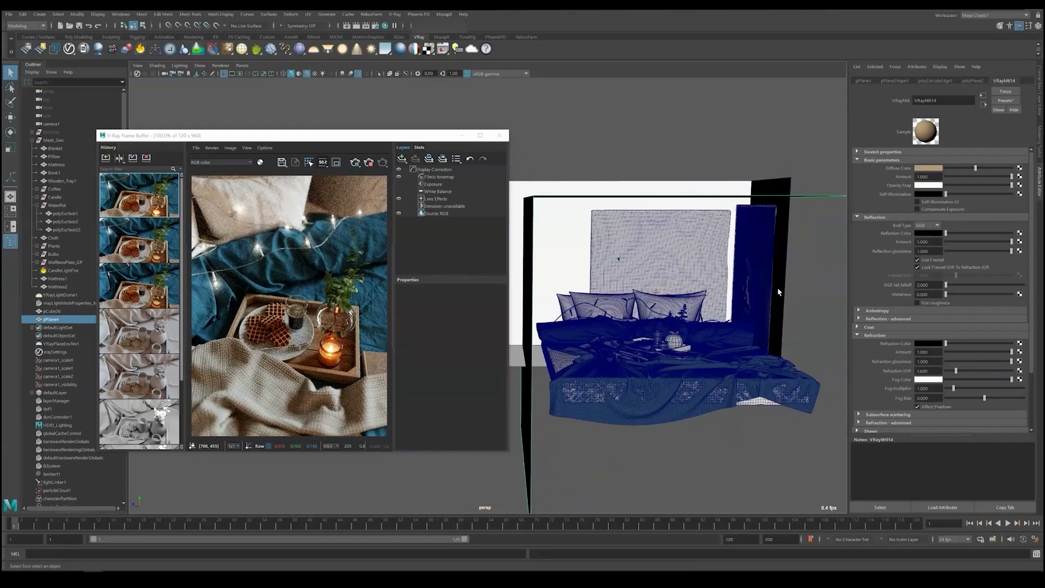
# Step: Test a tan colour on the back wall, then return it to white
pyautogui.click(778, 288)
pyautogui.click(929, 168)
pyautogui.click(906, 161)
pyautogui.click(928, 168)
pyautogui.click(939, 161)
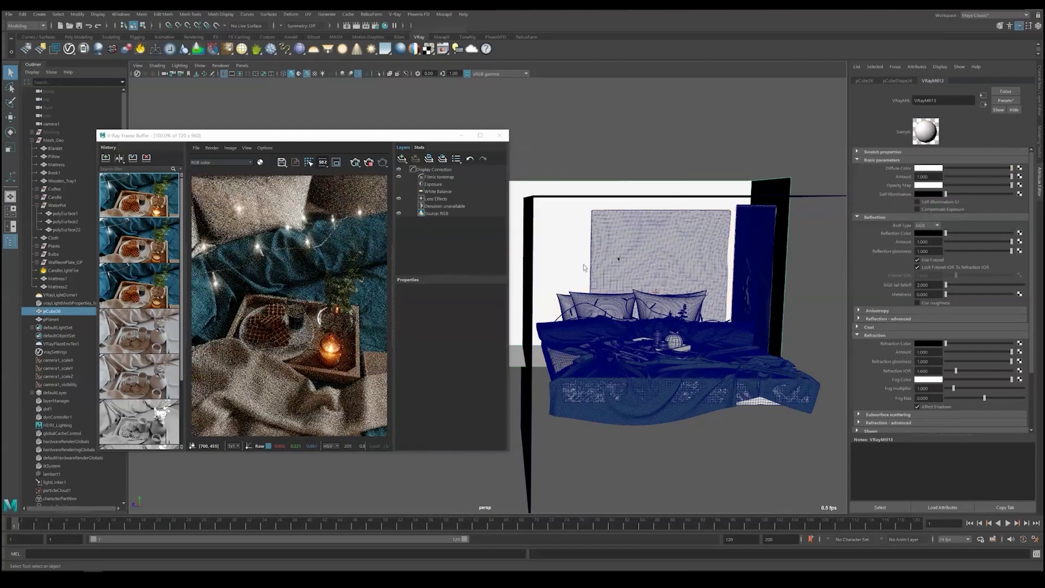
pyautogui.click(675, 337)
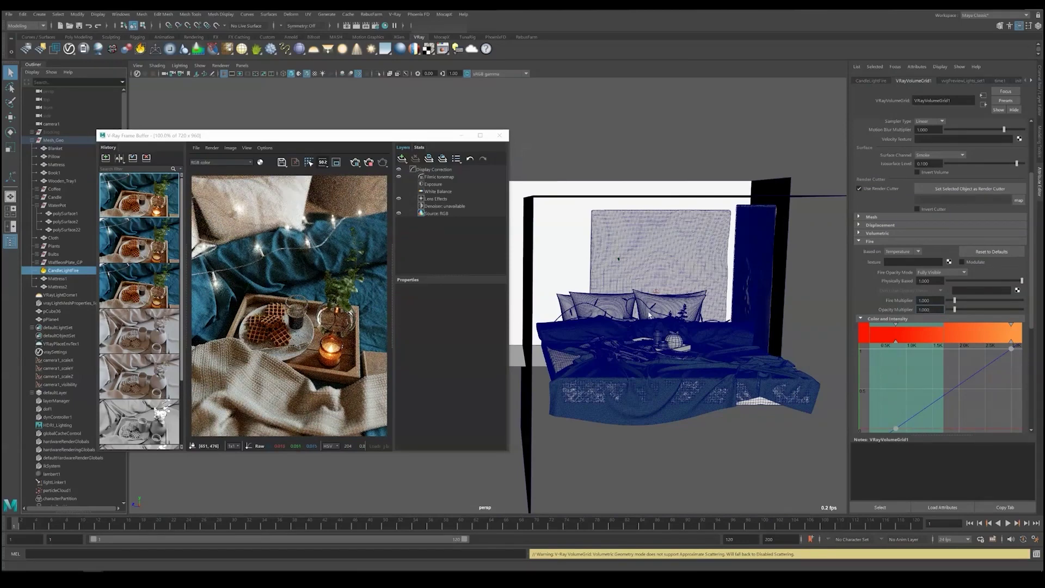
pyautogui.keyDown('alt'); pyautogui.moveTo(649, 315); pyautogui.dragTo(662, 350); pyautogui.keyUp('alt')
# Step: Enable camera1's vignetting effect with an amount of 1
pyautogui.click(166, 74)
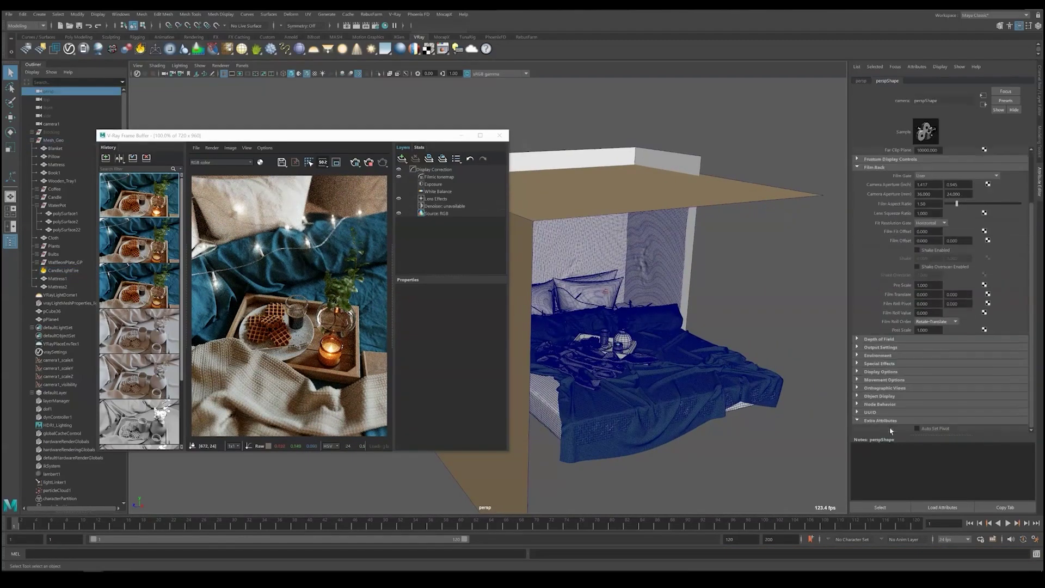
pyautogui.click(242, 65)
pyautogui.scroll(-5, 885, 381)
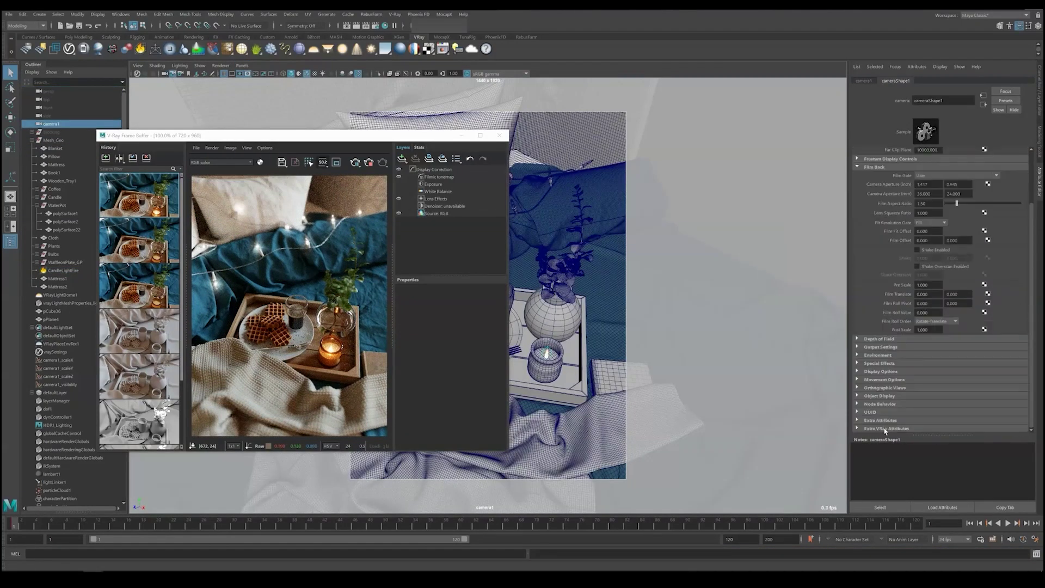
pyautogui.click(916, 318)
pyautogui.doubleClick(929, 327)
pyautogui.write('2')
pyautogui.press('Return')
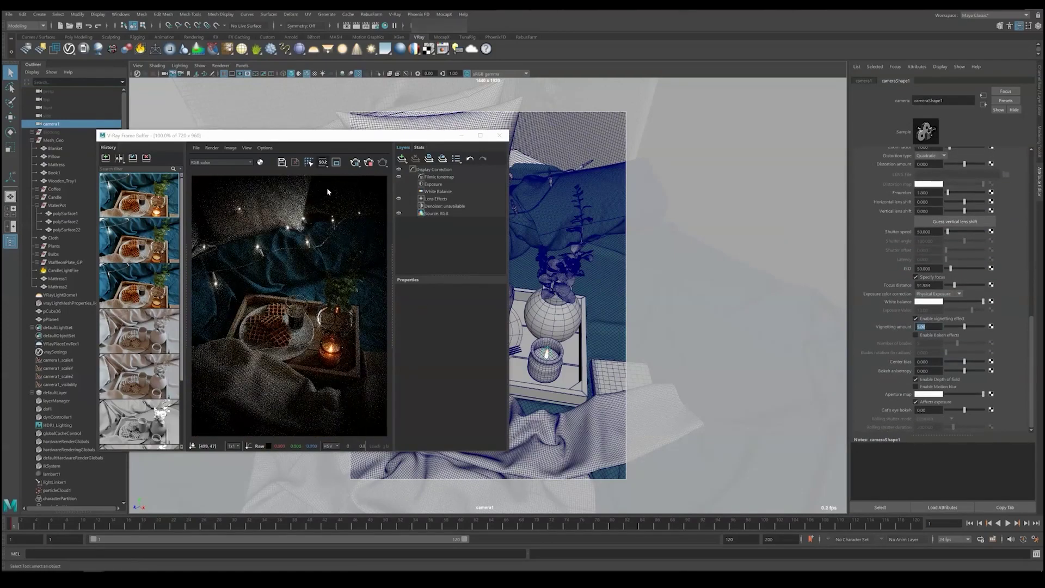
pyautogui.doubleClick(928, 327)
pyautogui.write('1')
pyautogui.press('Return')
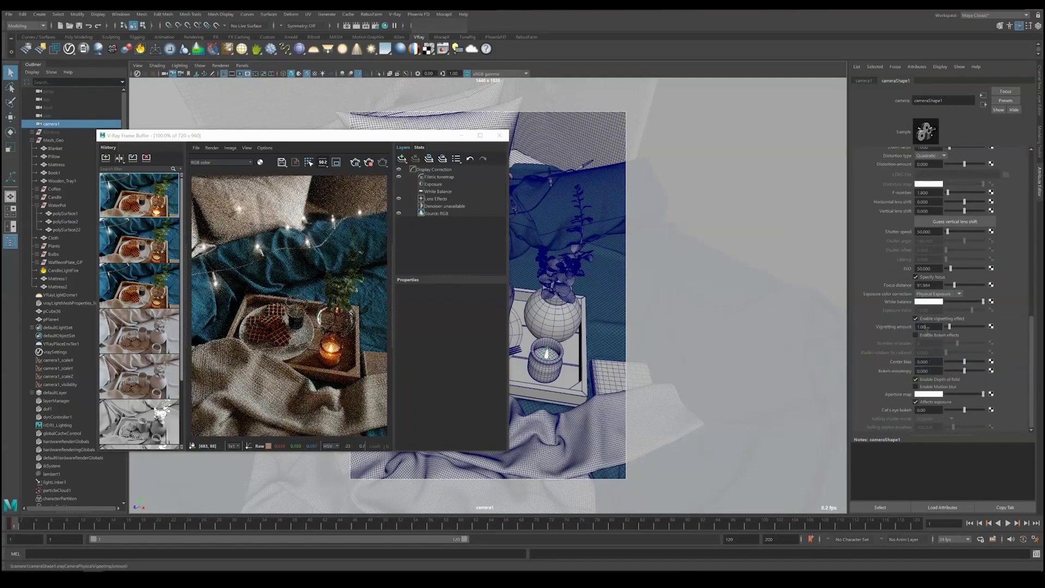
# Step: Enable bokeh effects on camera1 with 8 blades
pyautogui.click(915, 335)
pyautogui.doubleClick(926, 343)
pyautogui.write('8')
pyautogui.press('Return')
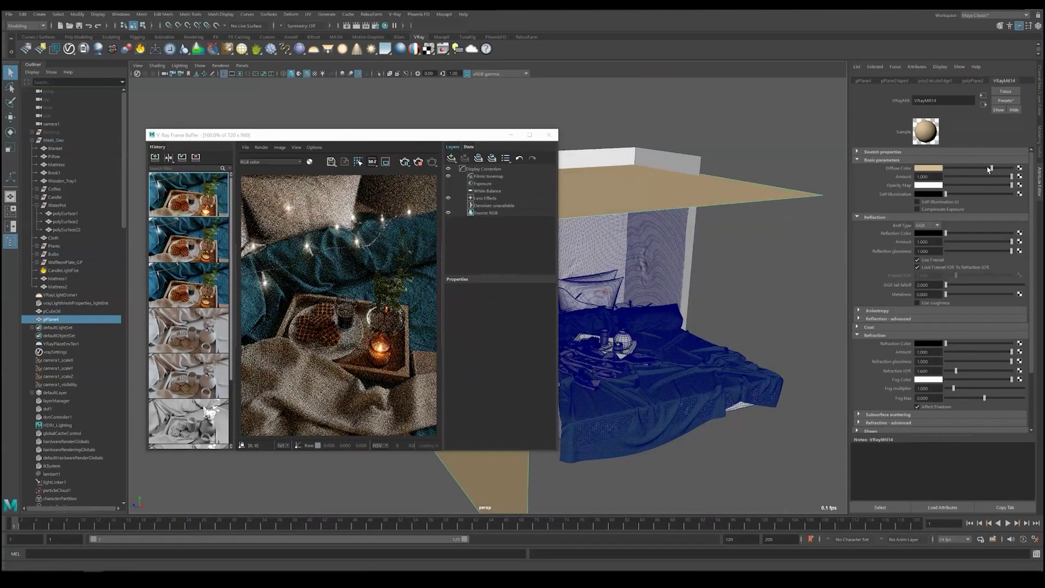
# Step: Darken the tan plane's diffuse colour slightly and look through camera1 again
pyautogui.moveTo(986, 169); pyautogui.dragTo(981, 169)
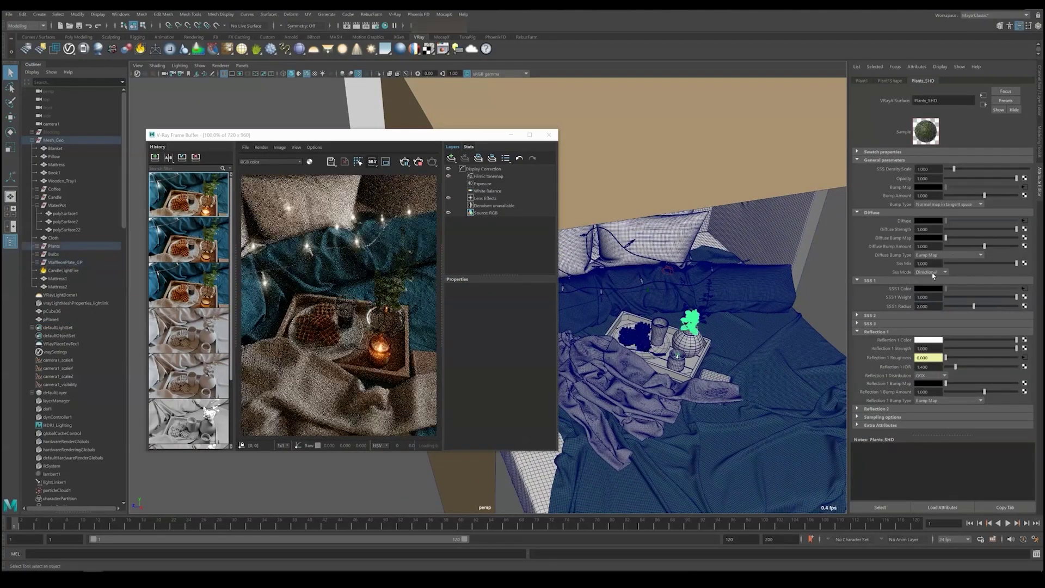
pyautogui.keyDown('alt'); pyautogui.moveTo(708, 327); pyautogui.dragTo(662, 343); pyautogui.keyUp('alt')
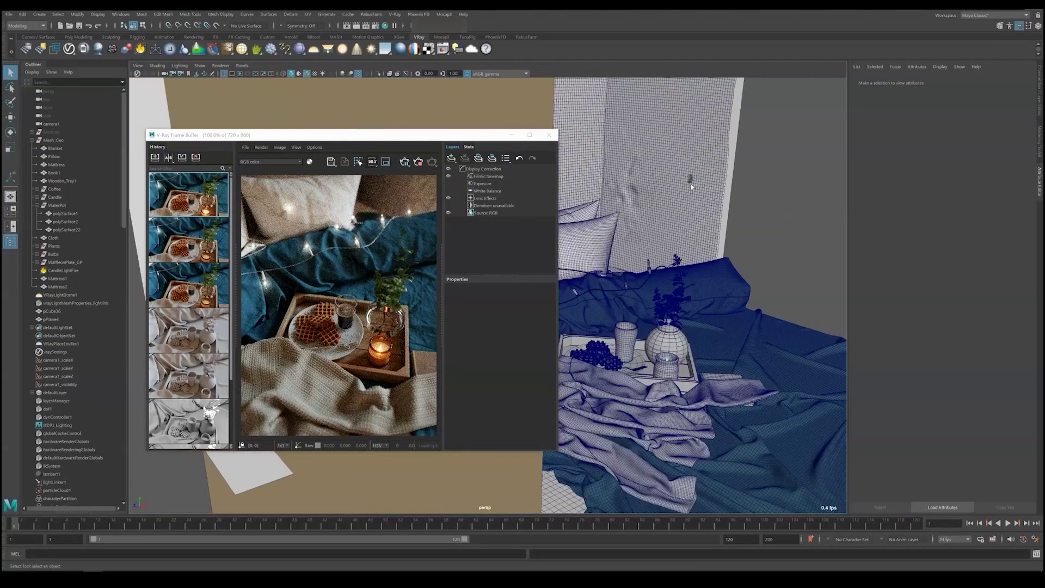
pyautogui.press('Return')
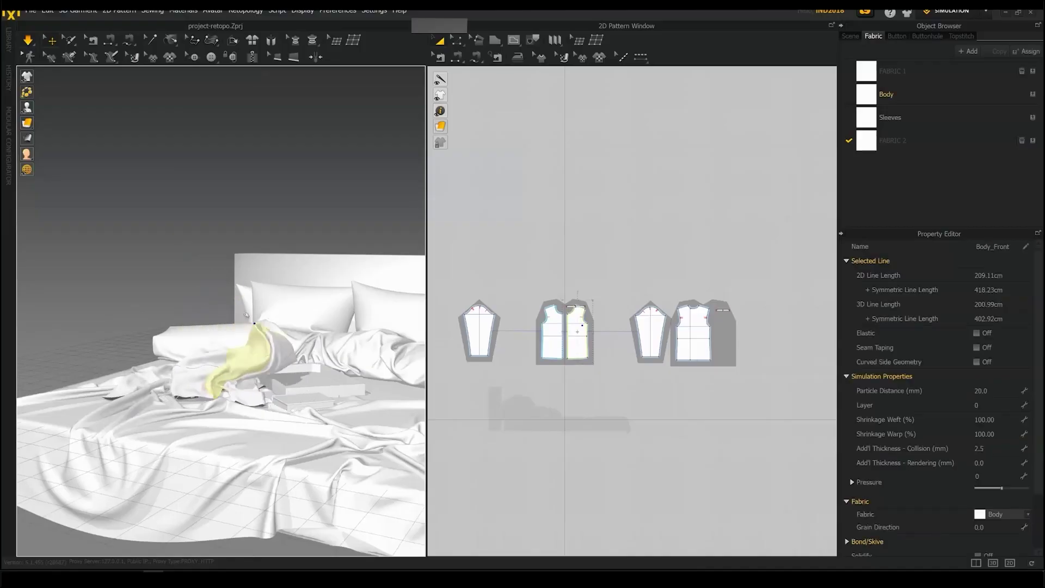
# Step: Select all the shirt patterns and simulate the shirt draping onto the bed
pyautogui.moveTo(795, 269); pyautogui.dragTo(473, 431)
pyautogui.click(893, 141)
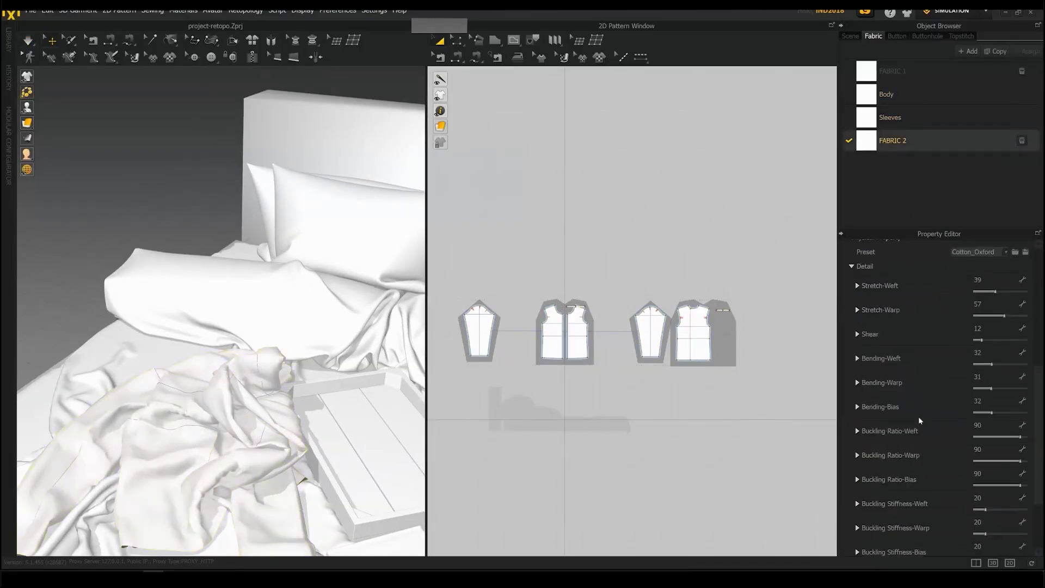
pyautogui.hotkey('ctrl', 'a')
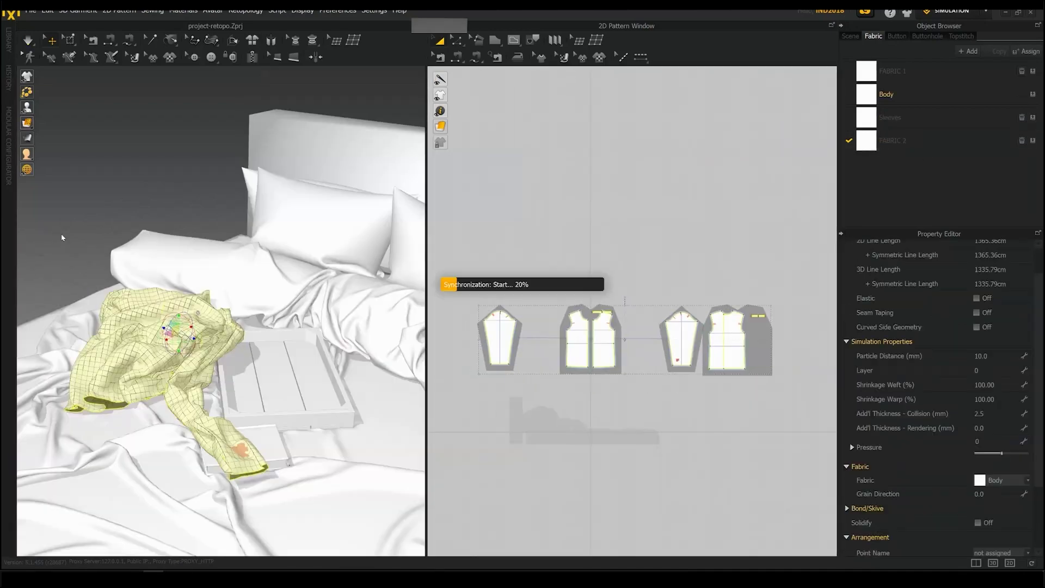
pyautogui.press('space')
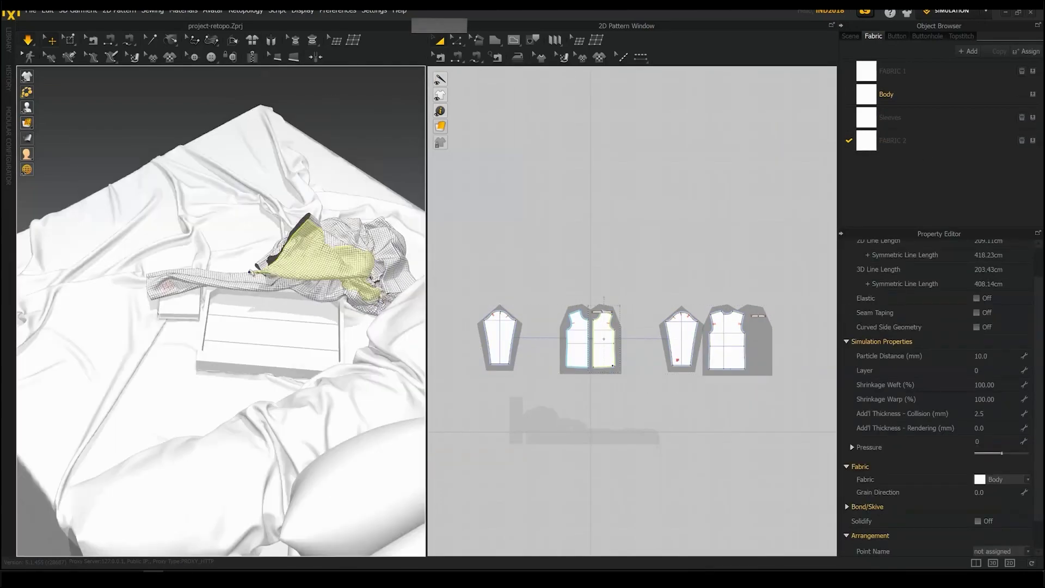
# Step: Check the sleeve and back body patterns after the drape
pyautogui.click(361, 292)
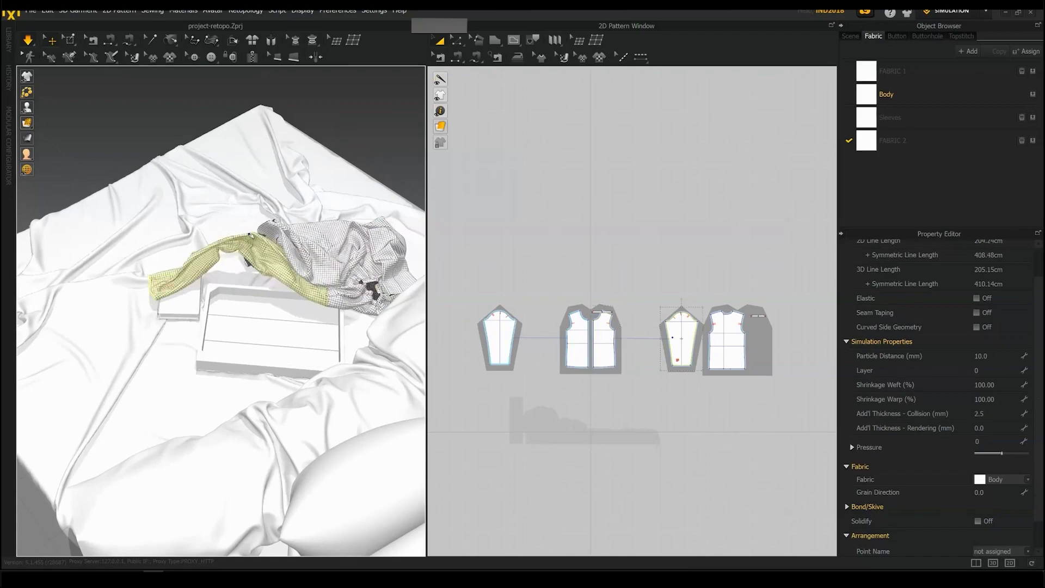
pyautogui.click(245, 266)
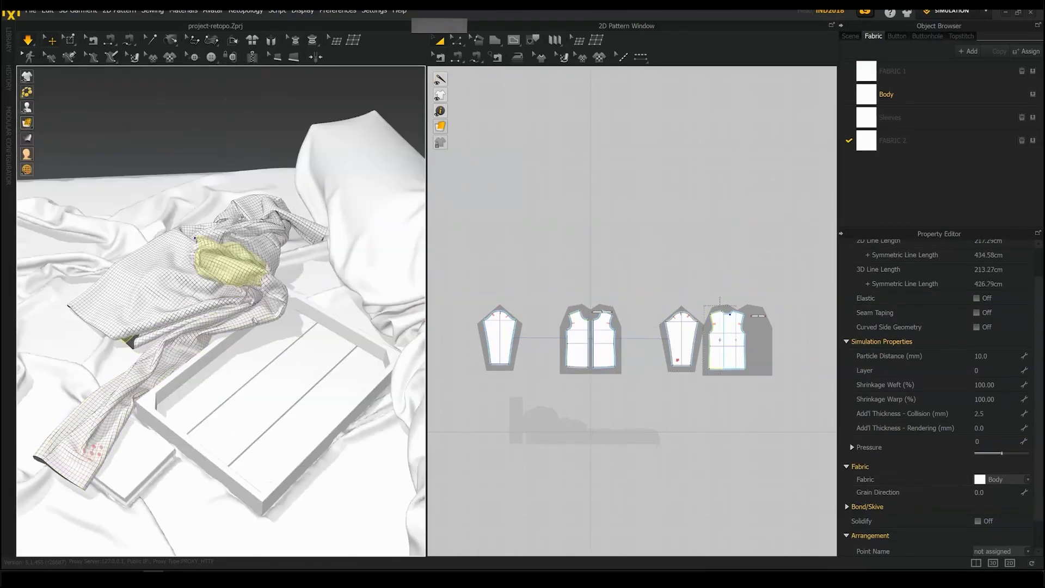
pyautogui.click(680, 340)
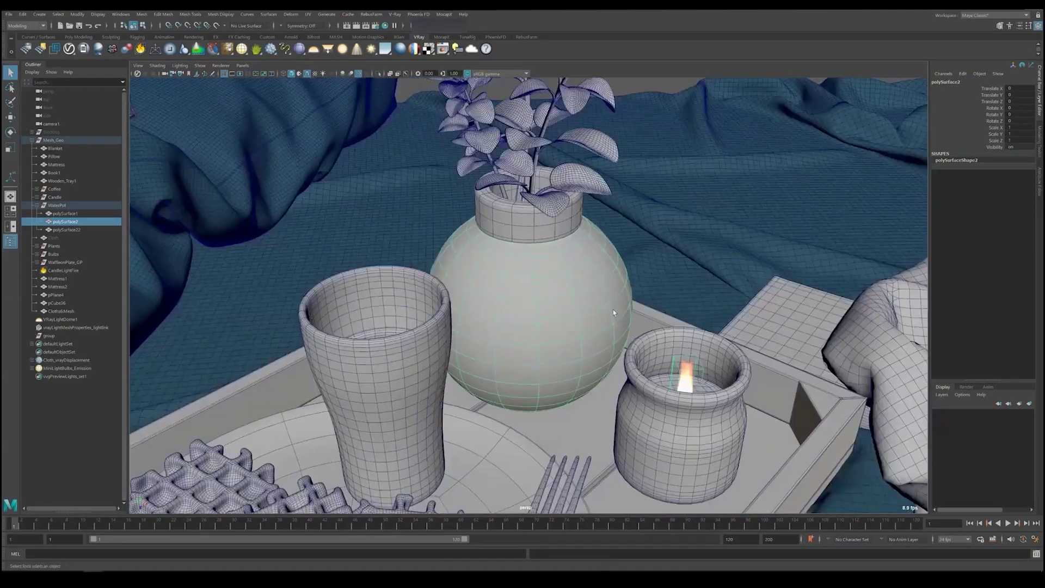
# Step: Smooth the vase, cup and candle jar meshes
pyautogui.keyDown('shift'); pyautogui.moveTo(572, 294); pyautogui.dragTo(599, 289, button='right'); pyautogui.keyUp('shift')
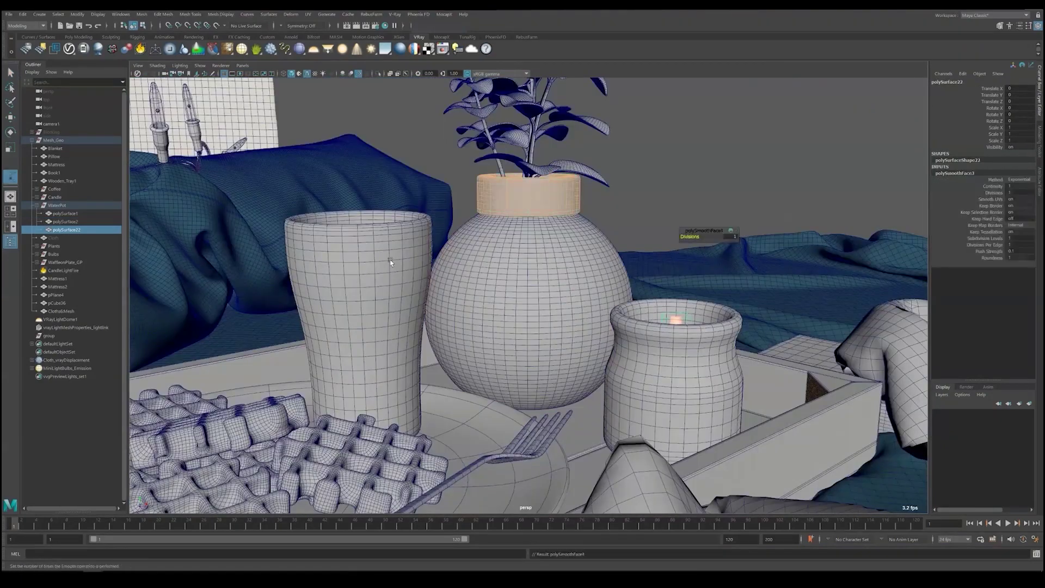
pyautogui.click(390, 263)
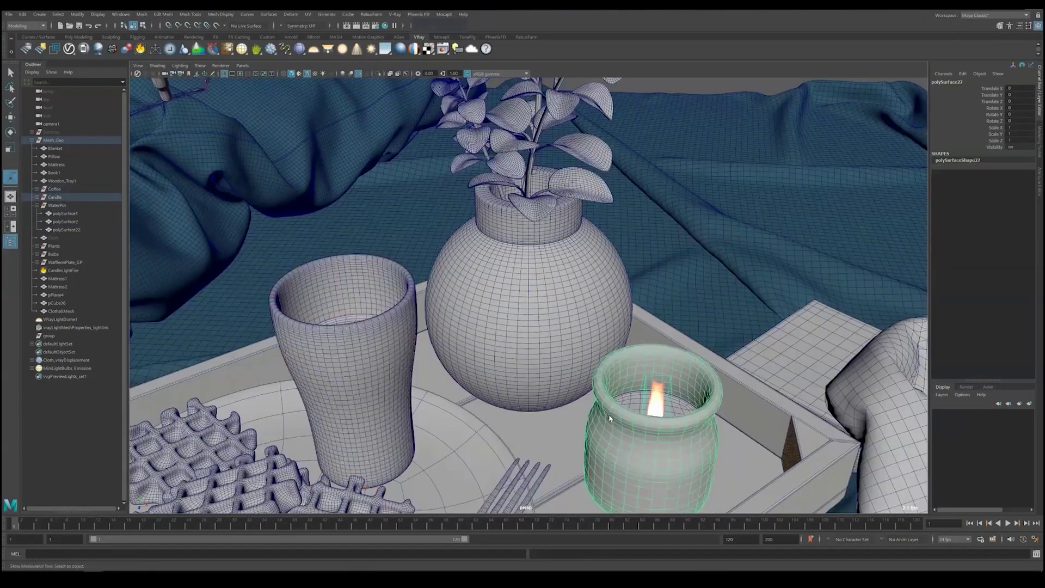
pyautogui.click(358, 327)
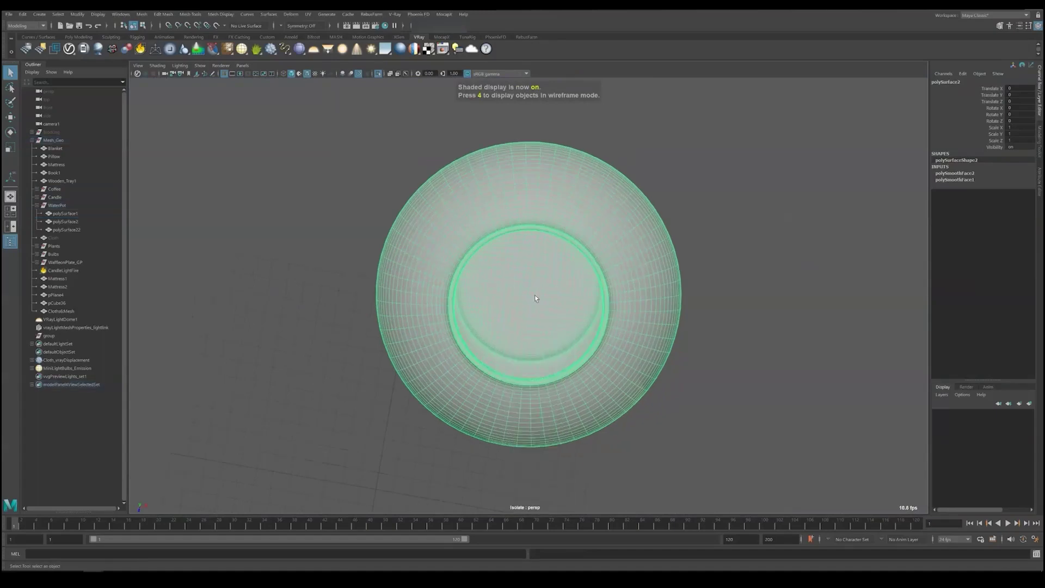
pyautogui.press('4')
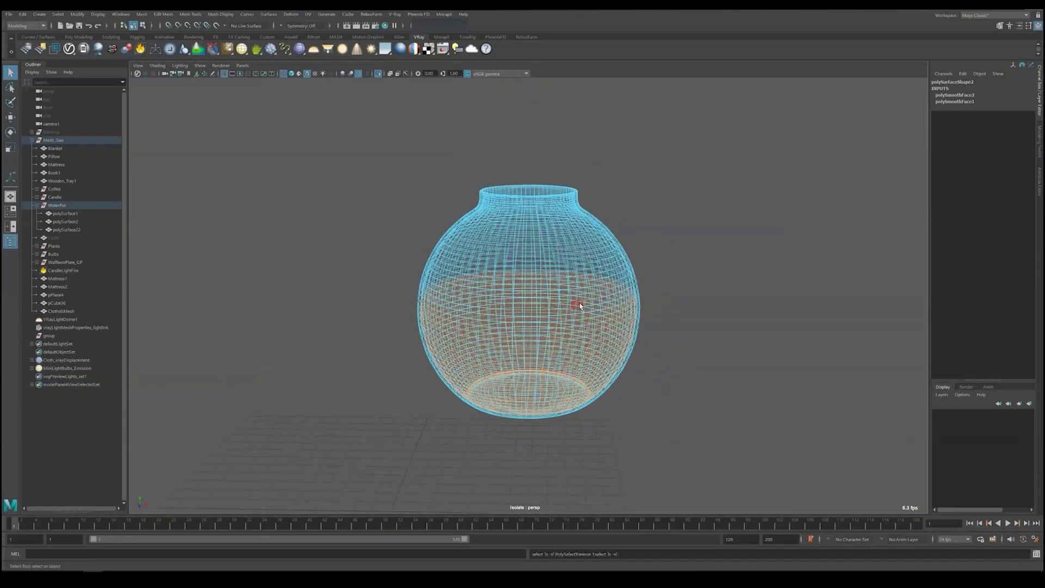
pyautogui.scroll(-3, 593, 284)
pyautogui.scroll(5, 599, 327)
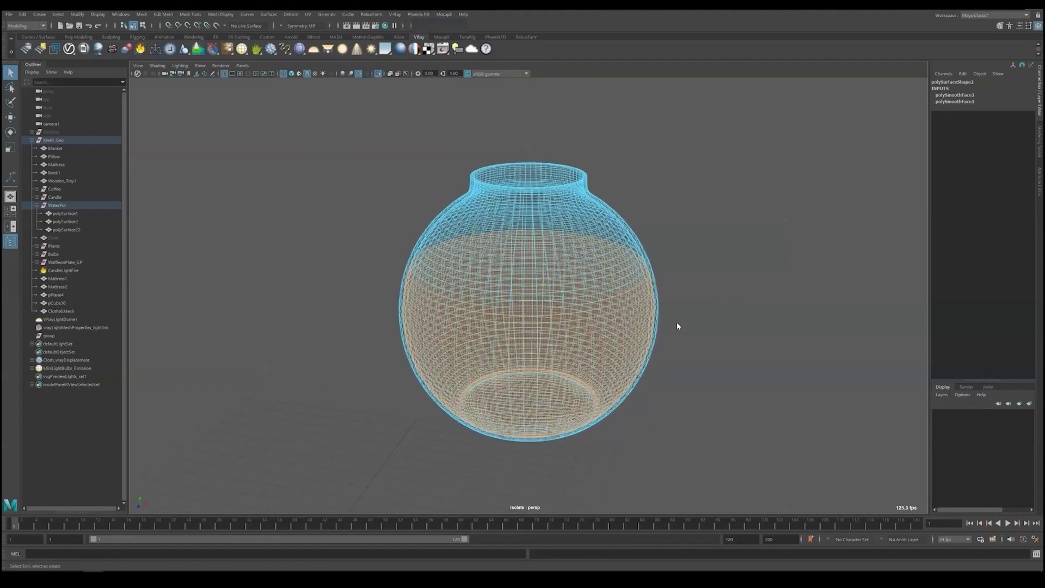
# Step: Duplicate the pot's inner faces as a new water mesh and extrude its rim
pyautogui.keyDown('shift'); pyautogui.moveTo(677, 322); pyautogui.dragTo(685, 471, button='right'); pyautogui.keyUp('shift')
pyautogui.click(688, 233)
pyautogui.click(622, 229)
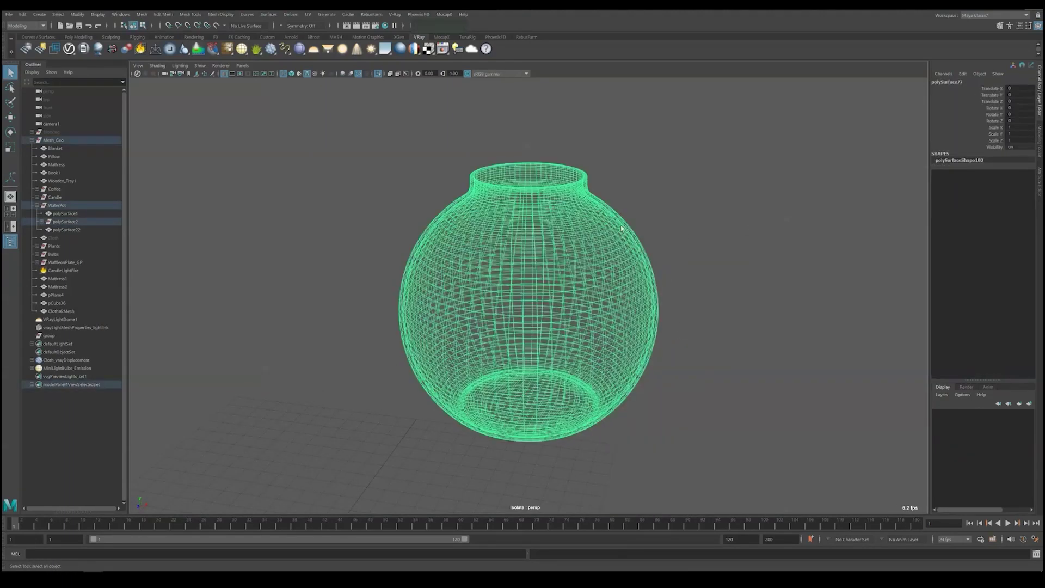
pyautogui.keyDown('shift'); pyautogui.moveTo(542, 264); pyautogui.dragTo(536, 291, button='right'); pyautogui.keyUp('shift')
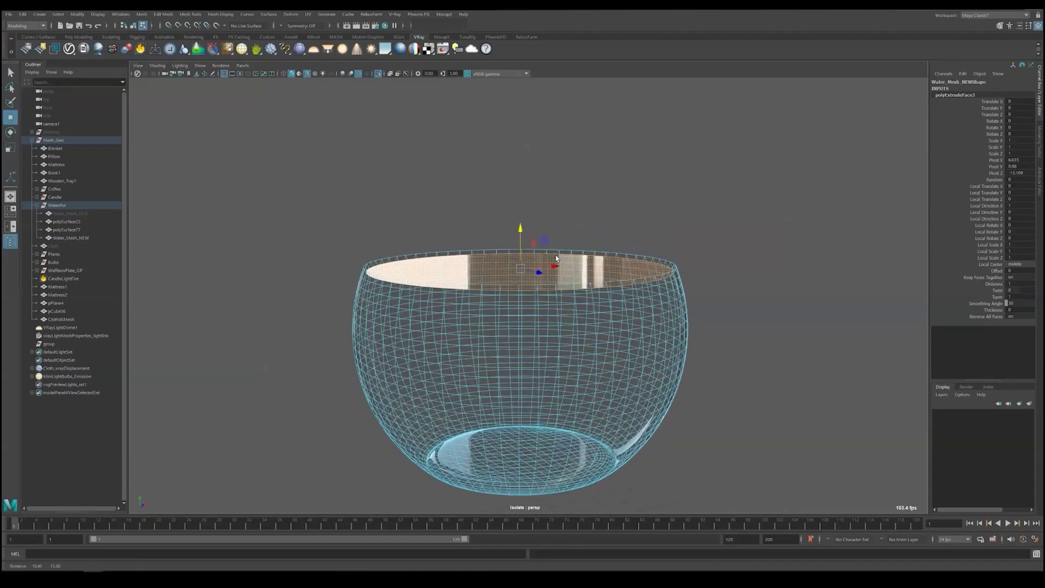
pyautogui.keyDown('alt'); pyautogui.moveTo(520, 231); pyautogui.dragTo(510, 275); pyautogui.keyUp('alt')
pyautogui.keyDown('shift'); pyautogui.moveTo(509, 279); pyautogui.dragTo(602, 232, button='right'); pyautogui.keyUp('shift')
# Step: Assign WoodenTray_SHD to the water mesh, flip its normals and finalize it as one mesh
pyautogui.moveTo(564, 257); pyautogui.dragTo(592, 482, button='right')
pyautogui.moveTo(622, 558); pyautogui.dragTo(622, 558, button='right')
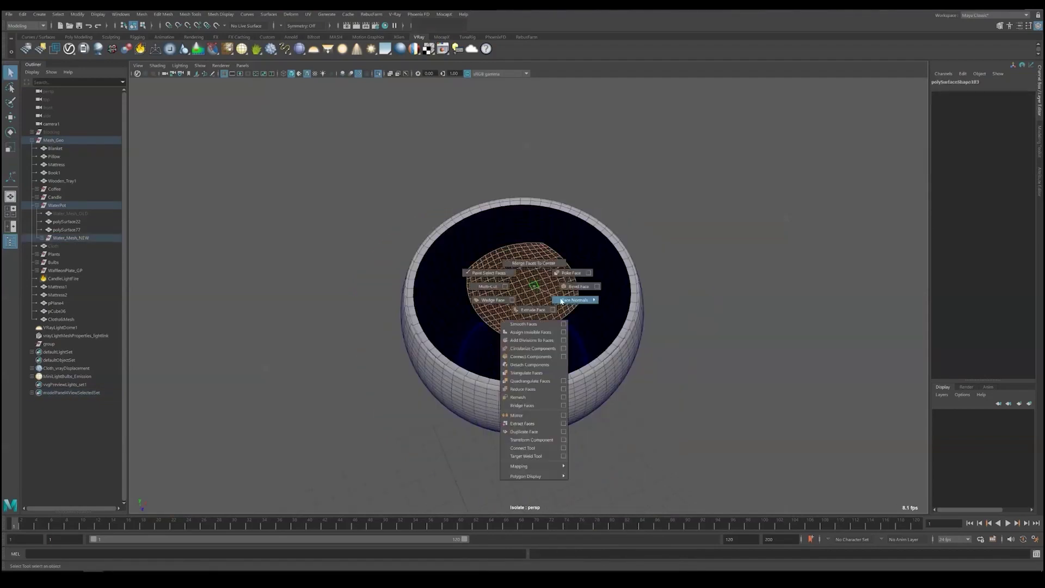
pyautogui.moveTo(561, 300); pyautogui.dragTo(561, 300, button='right')
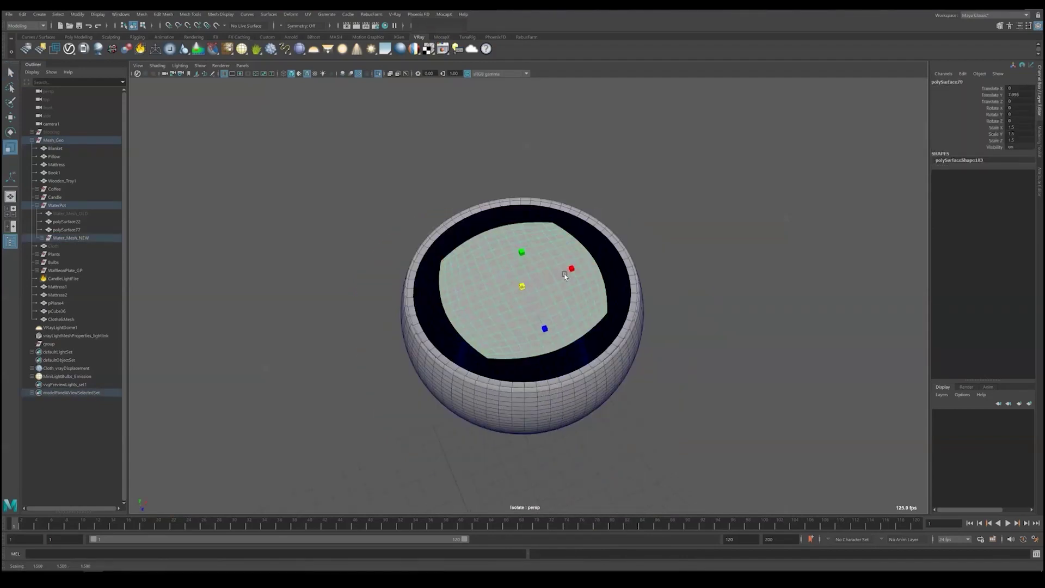
pyautogui.keyDown('shift'); pyautogui.click(523, 414); pyautogui.keyUp('shift')
pyautogui.click(141, 14)
pyautogui.click(155, 39)
pyautogui.scroll(5, 545, 261)
# Step: Fill the gap in the water mesh's top with Append to Polygon
pyautogui.keyDown('shift'); pyautogui.moveTo(559, 260); pyautogui.dragTo(545, 240, button='right'); pyautogui.keyUp('shift')
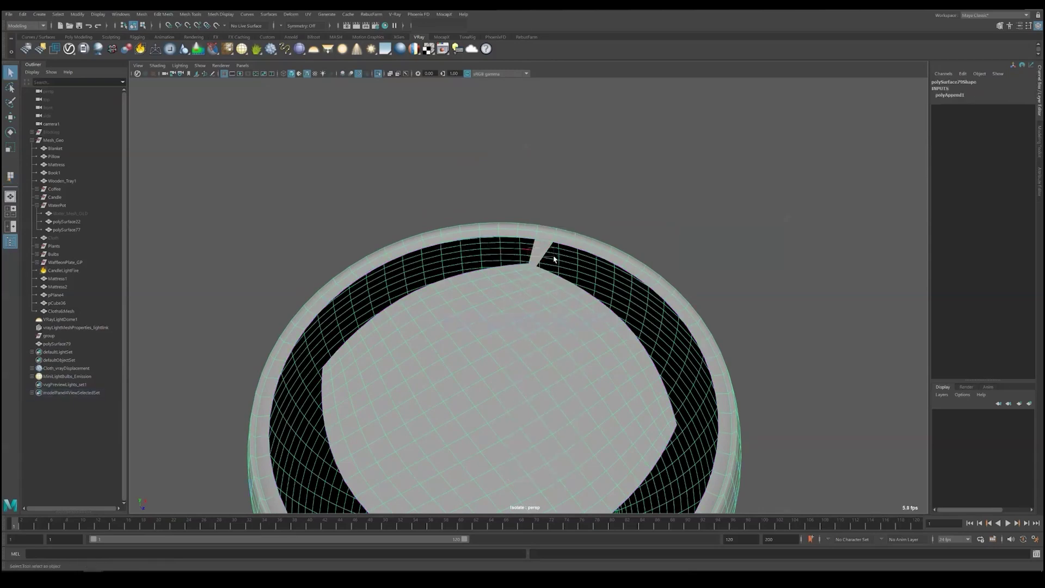
pyautogui.press('Return')
pyautogui.scroll(-5, 542, 264)
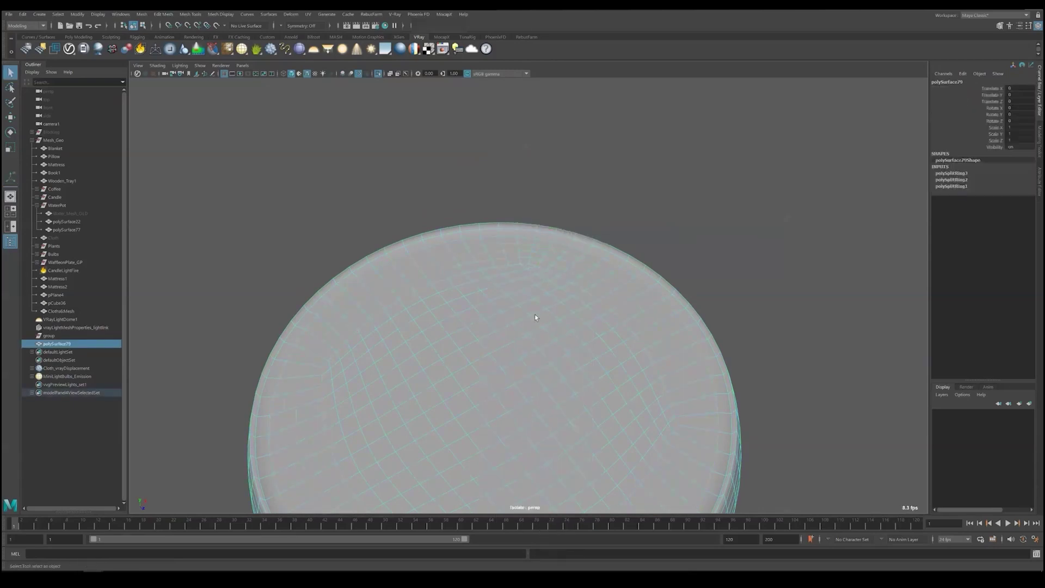
pyautogui.moveTo(532, 285); pyautogui.dragTo(665, 298, button='right')
# Step: Bevel the bowl's top rim edge with an offset of 0.115
pyautogui.click(613, 312)
pyautogui.scroll(3, 621, 309)
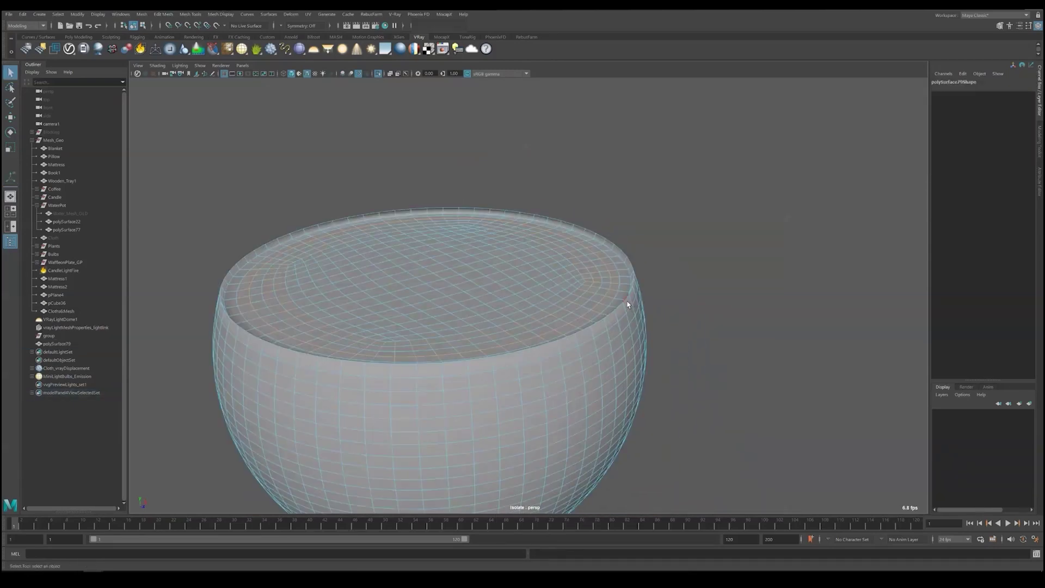
pyautogui.keyDown('shift'); pyautogui.moveTo(681, 312); pyautogui.dragTo(613, 269, button='right'); pyautogui.keyUp('shift')
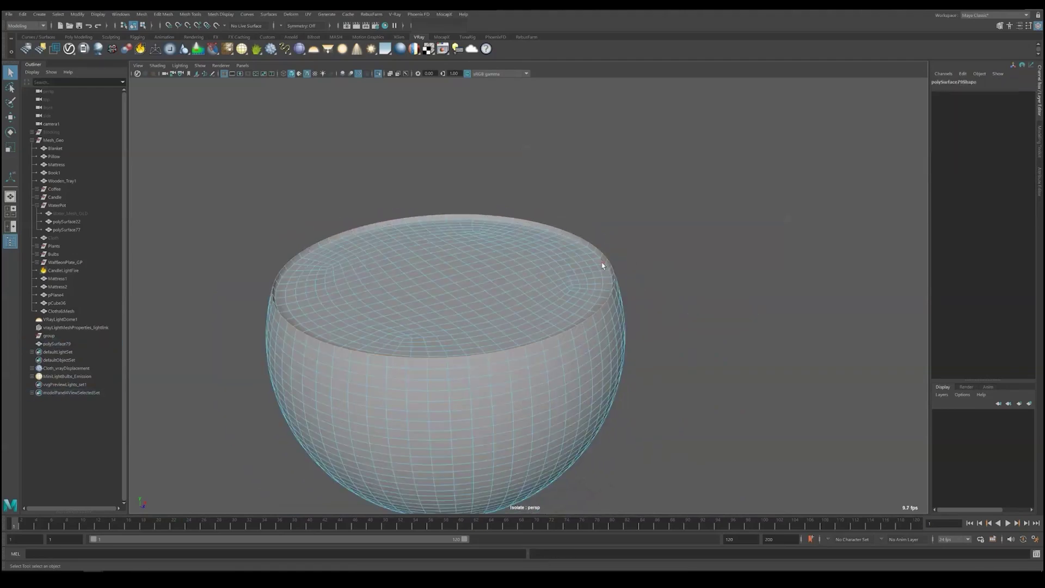
pyautogui.hotkey('ctrl', 'a')
pyautogui.moveTo(975, 139); pyautogui.dragTo(948, 140)
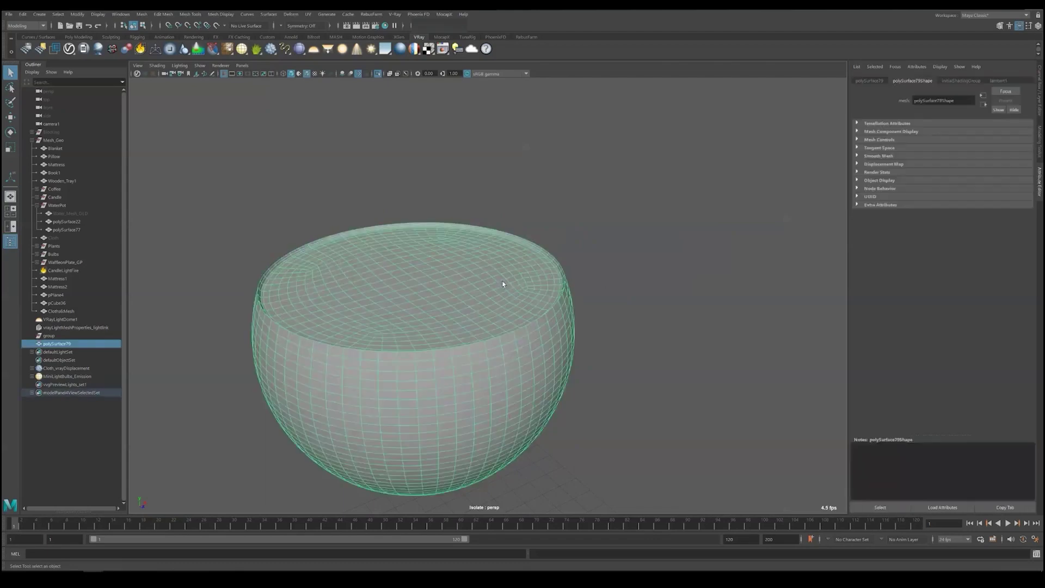
pyautogui.click(626, 380)
pyautogui.scroll(5, 479, 298)
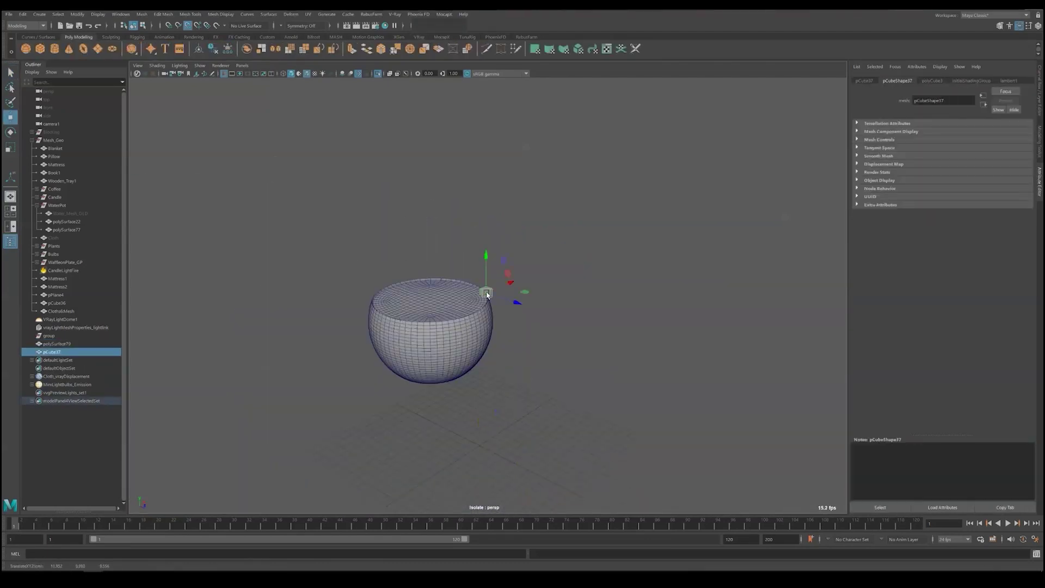
# Step: Smooth the small cube into a sphere and duplicate it beside the original
pyautogui.press('f')
pyautogui.keyDown('shift'); pyautogui.moveTo(502, 276); pyautogui.dragTo(490, 305, button='right'); pyautogui.keyUp('shift')
pyautogui.moveTo(490, 305)
pyautogui.keyDown('alt'); pyautogui.mouseDown()
pyautogui.moveTo(485, 294)
pyautogui.moveTo(480, 313)
pyautogui.moveTo(479, 267)
pyautogui.moveTo(474, 305)
pyautogui.moveTo(546, 290)
pyautogui.moveTo(490, 300)
pyautogui.mouseUp(); pyautogui.keyUp('alt')
pyautogui.hotkey('ctrl', 'd')
pyautogui.scroll(3, 473, 294)
pyautogui.click(468, 294)
pyautogui.press('w')
pyautogui.scroll(3, 510, 272)
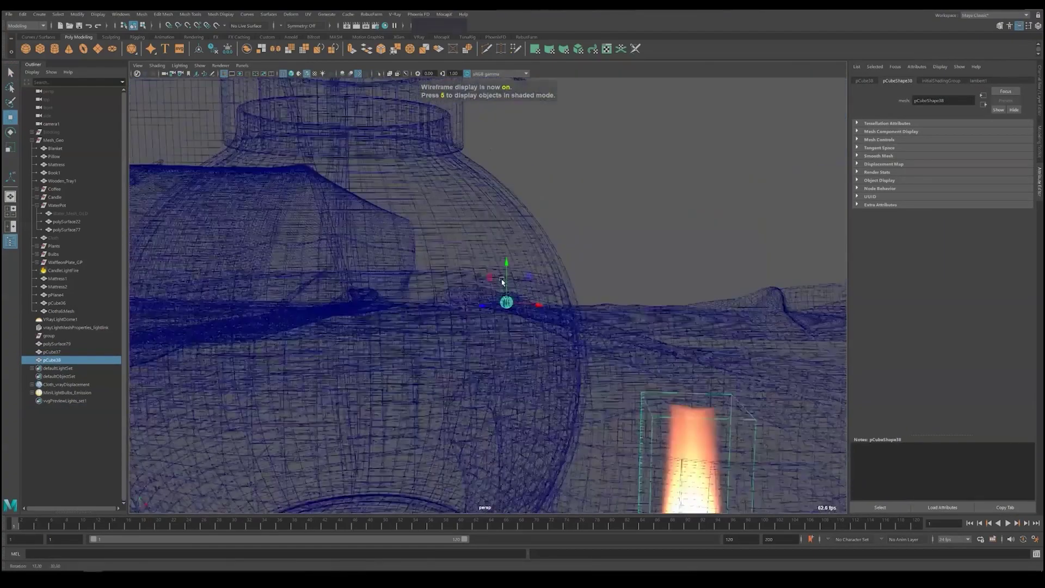
pyautogui.scroll(3, 504, 299)
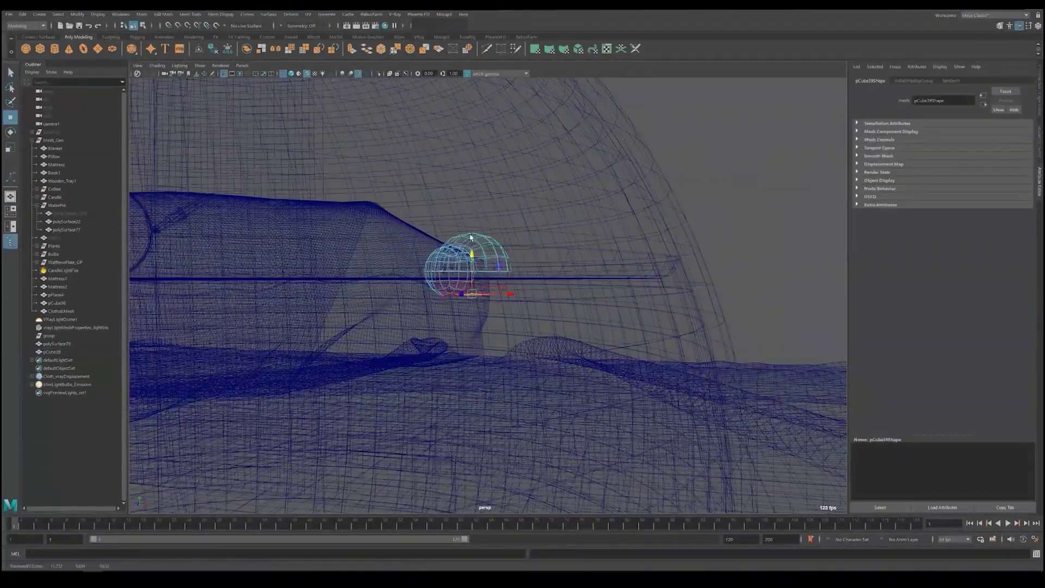
# Step: Reposition the joined spheres, checking them in wireframe
pyautogui.click(472, 234)
pyautogui.keyDown('alt'); pyautogui.moveTo(467, 236); pyautogui.dragTo(509, 279); pyautogui.keyUp('alt')
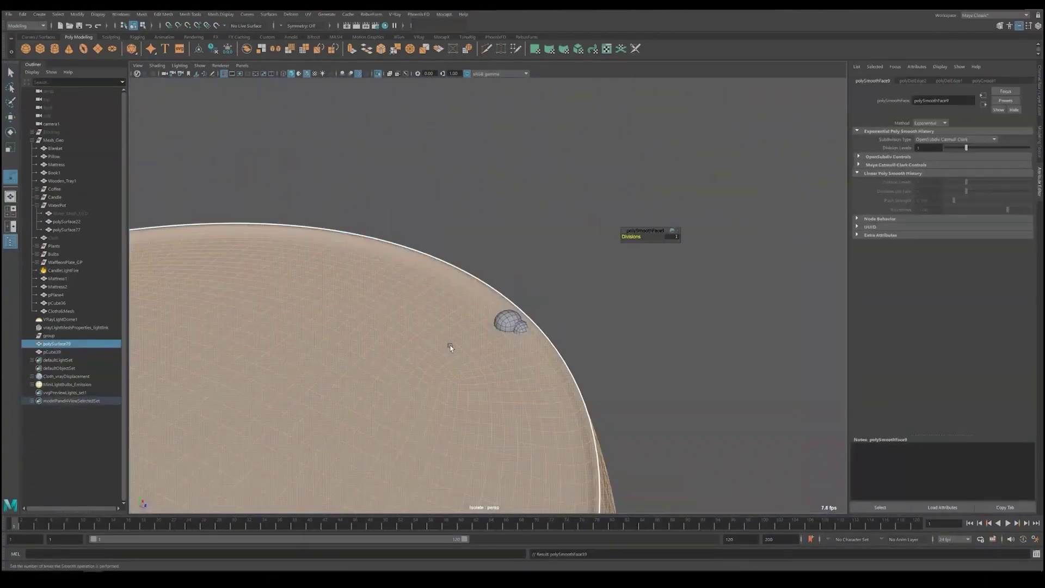
pyautogui.moveTo(484, 291)
pyautogui.keyDown('shift'); pyautogui.mouseDown(button='right')
pyautogui.moveTo(489, 337)
pyautogui.moveTo(484, 320)
pyautogui.mouseUp(button='right'); pyautogui.keyUp('shift')
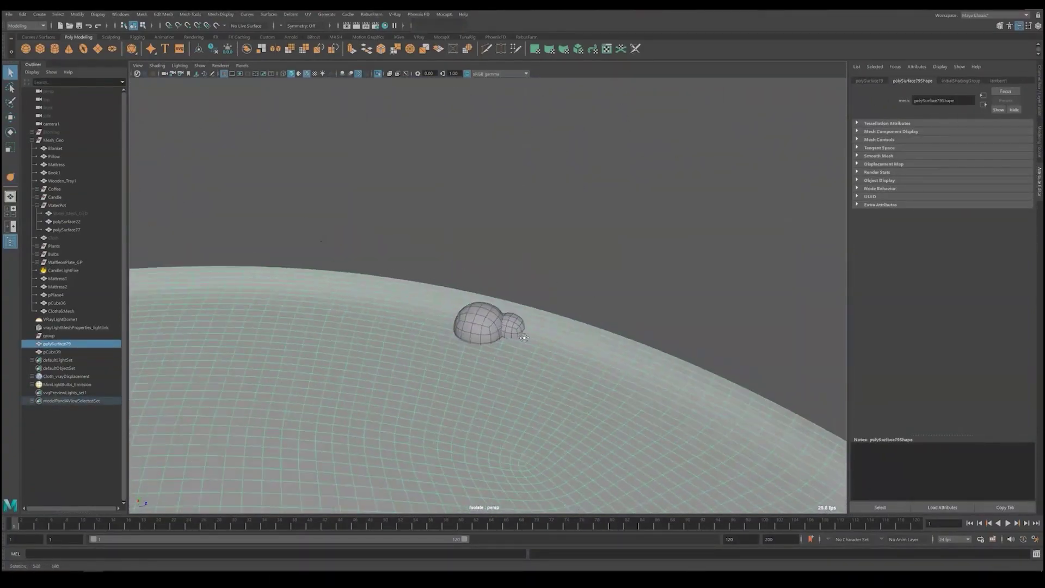
pyautogui.scroll(5, 548, 349)
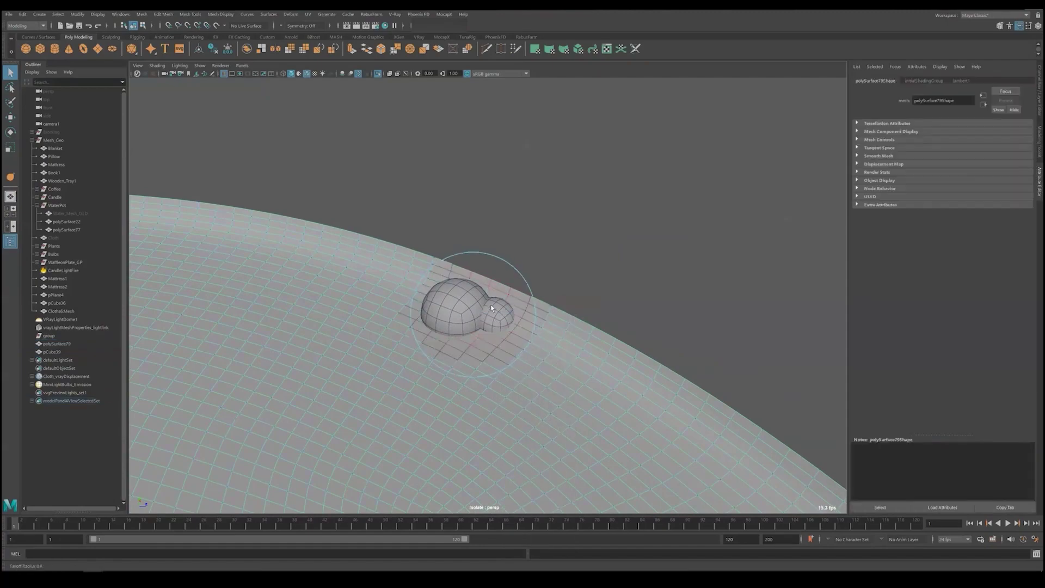
pyautogui.press('w')
pyautogui.keyDown('alt'); pyautogui.moveTo(491, 309); pyautogui.dragTo(514, 359); pyautogui.keyUp('alt')
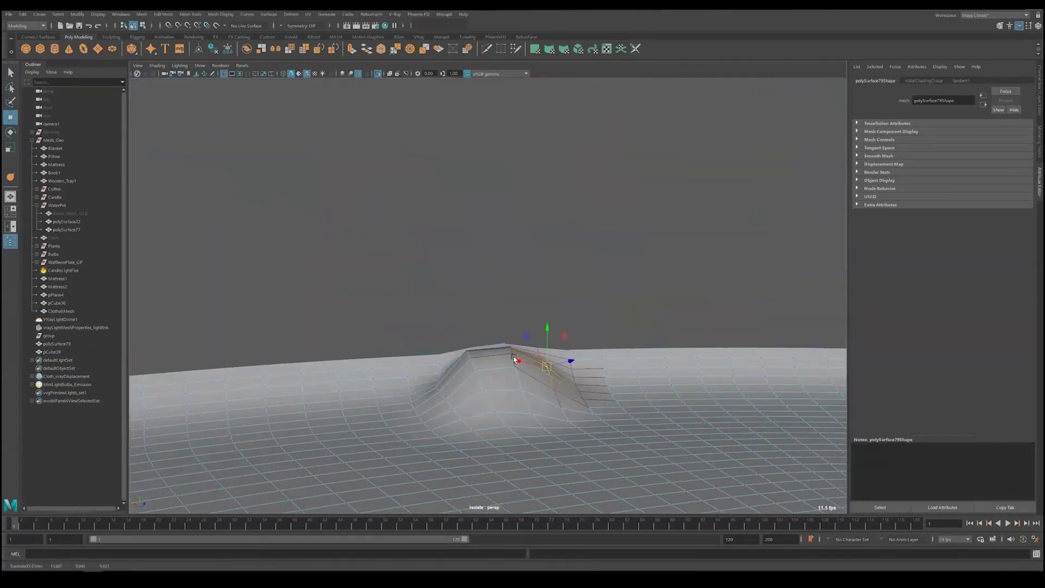
pyautogui.press('4')
pyautogui.press('q')
# Step: Isolate and frame the joined spheres for closer editing
pyautogui.click(511, 322)
pyautogui.press('5')
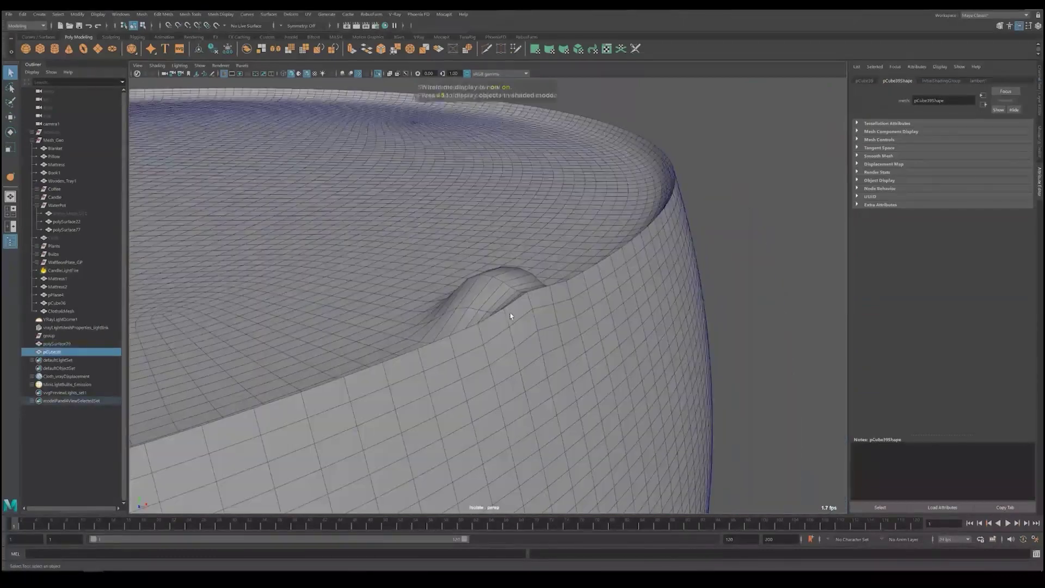
pyautogui.hotkey('alt', 'b')
pyautogui.scroll(5, 576, 366)
pyautogui.press('w')
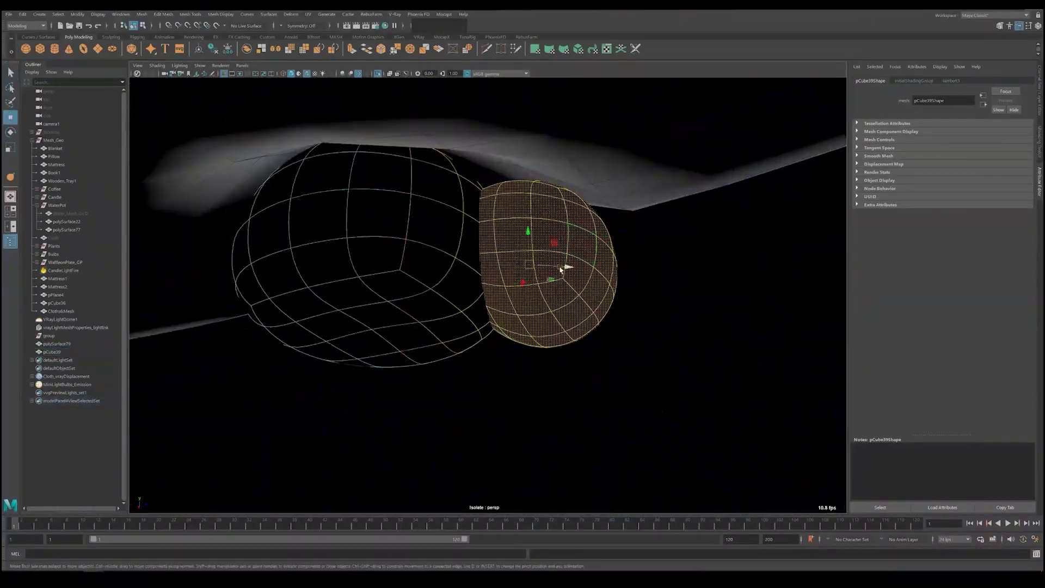
pyautogui.keyDown('alt'); pyautogui.moveTo(561, 268); pyautogui.dragTo(531, 351); pyautogui.keyUp('alt')
# Step: Move a vertex at the spheres' seam using soft selection
pyautogui.press('q')
pyautogui.click(532, 234)
pyautogui.press('w')
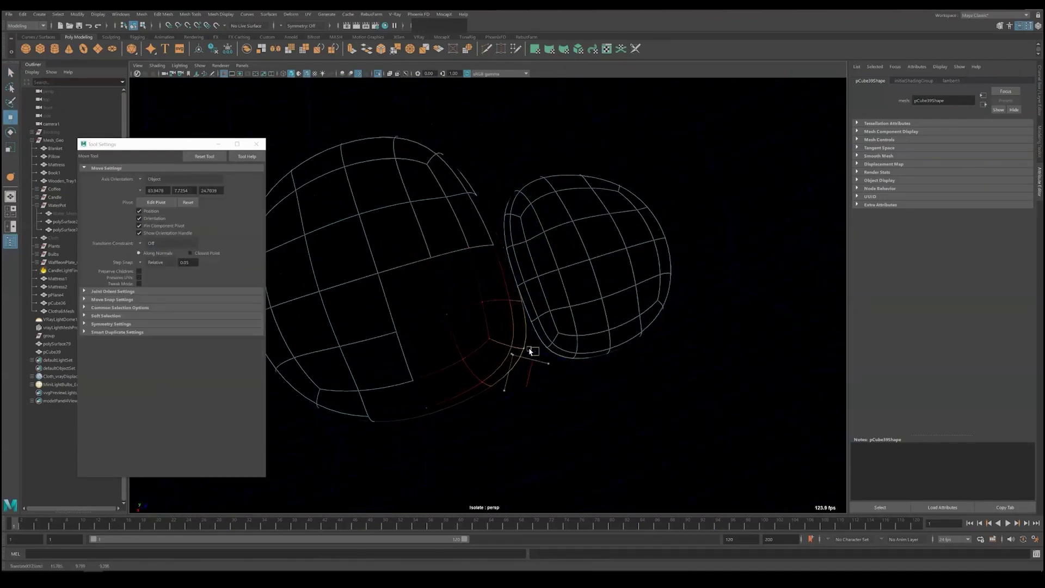
pyautogui.moveTo(509, 257)
pyautogui.keyDown('alt'); pyautogui.mouseDown()
pyautogui.moveTo(534, 292)
pyautogui.moveTo(553, 264)
pyautogui.moveTo(560, 327)
pyautogui.moveTo(495, 295)
pyautogui.mouseUp(); pyautogui.keyUp('alt')
pyautogui.press('q')
# Step: Render the tray scene to review the new cube pieces
pyautogui.rightClick(529, 298)
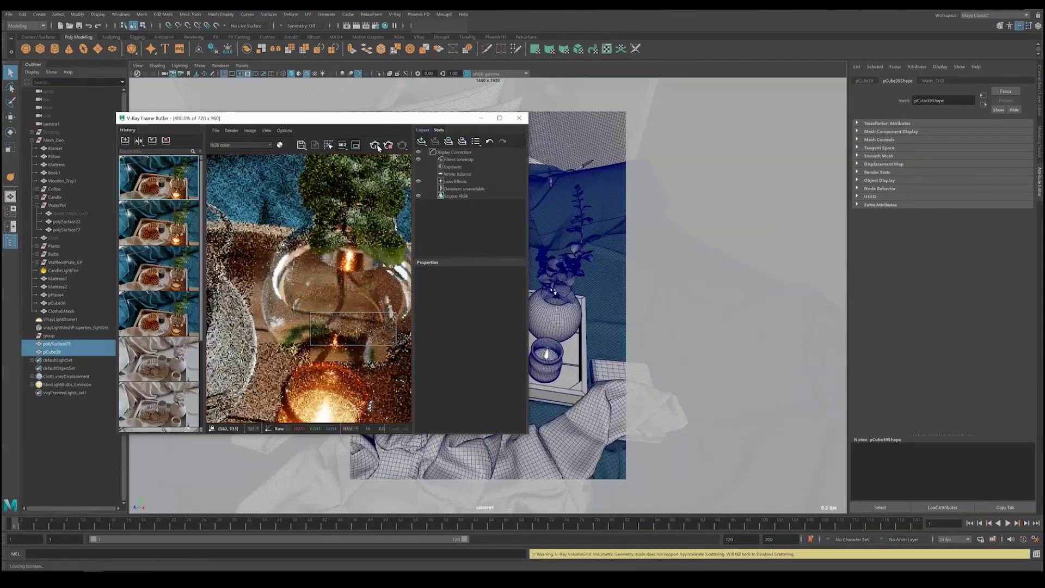
pyautogui.click(376, 145)
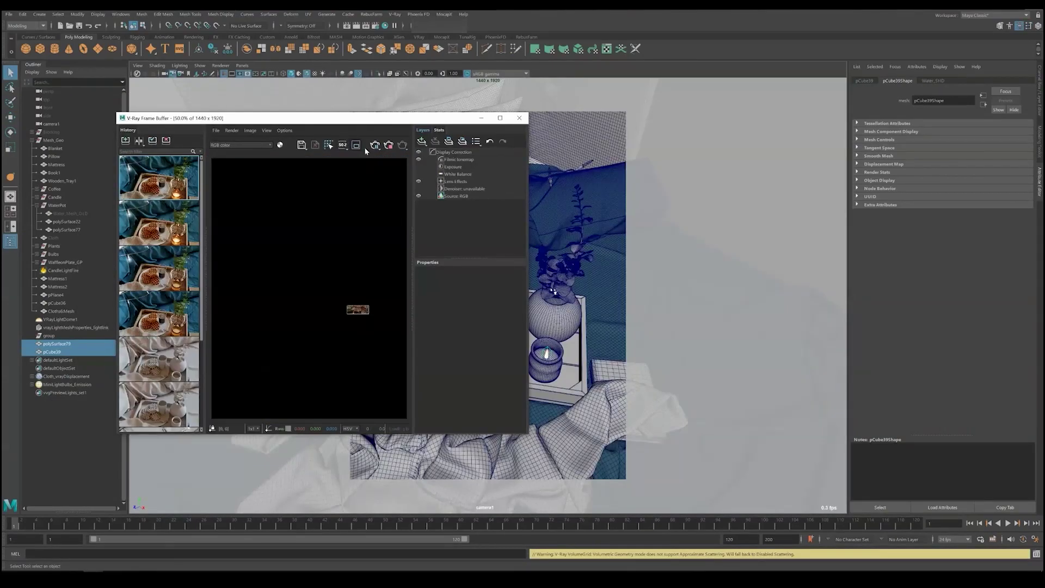
pyautogui.scroll(-5, 349, 314)
pyautogui.scroll(4, 384, 354)
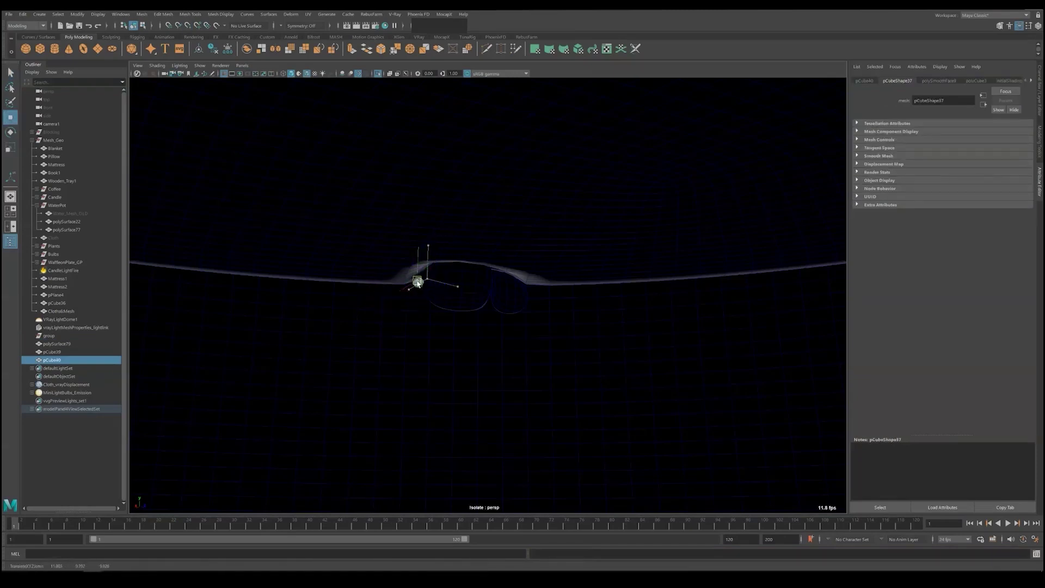
# Step: Duplicate the cube again and slide the copy along its depth axis
pyautogui.hotkey('ctrl', 'd')
pyautogui.press('f')
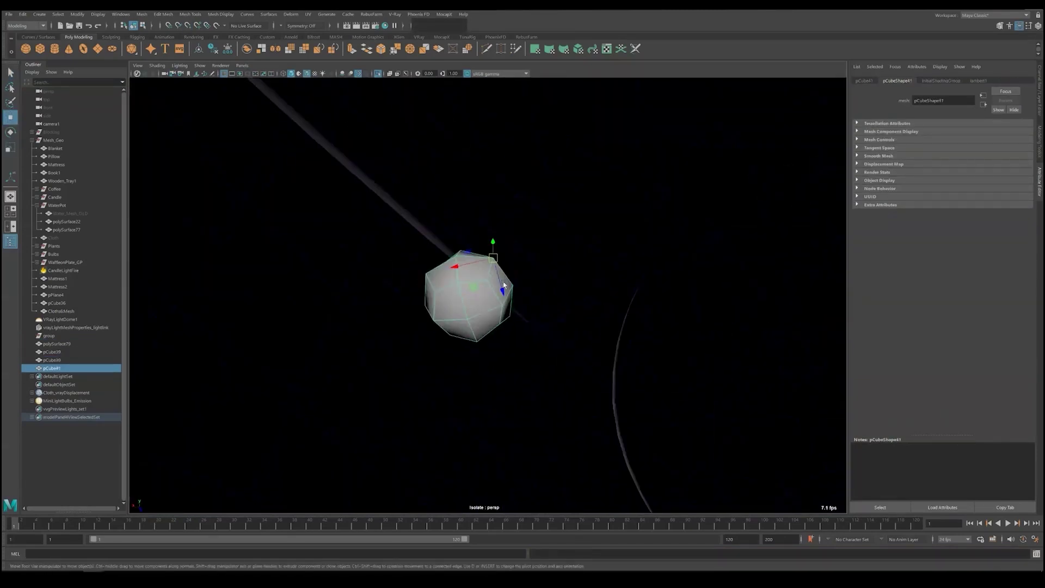
pyautogui.moveTo(504, 285); pyautogui.dragTo(592, 329)
pyautogui.rightClick(550, 294)
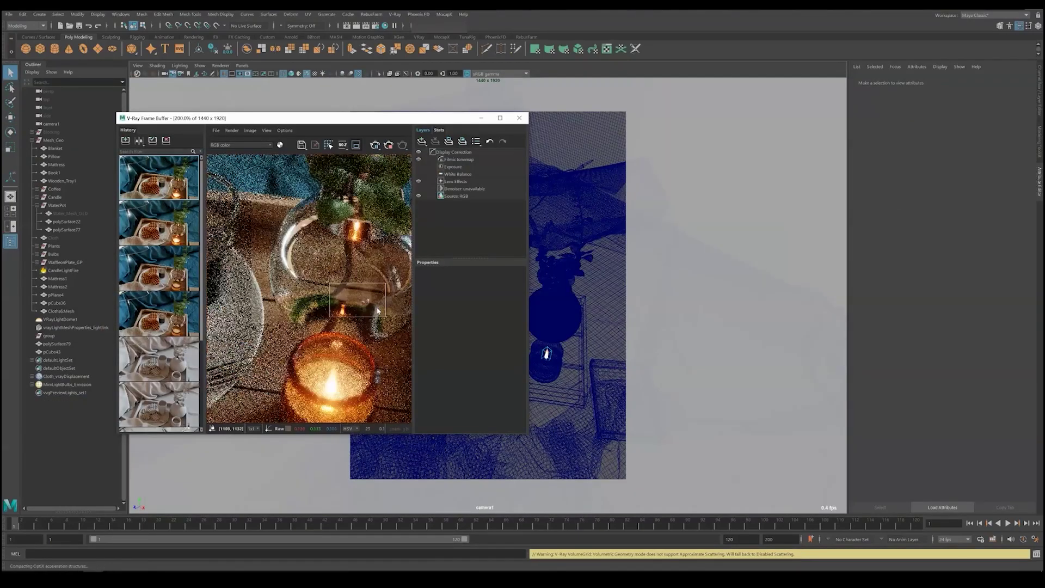
pyautogui.scroll(-4, 378, 311)
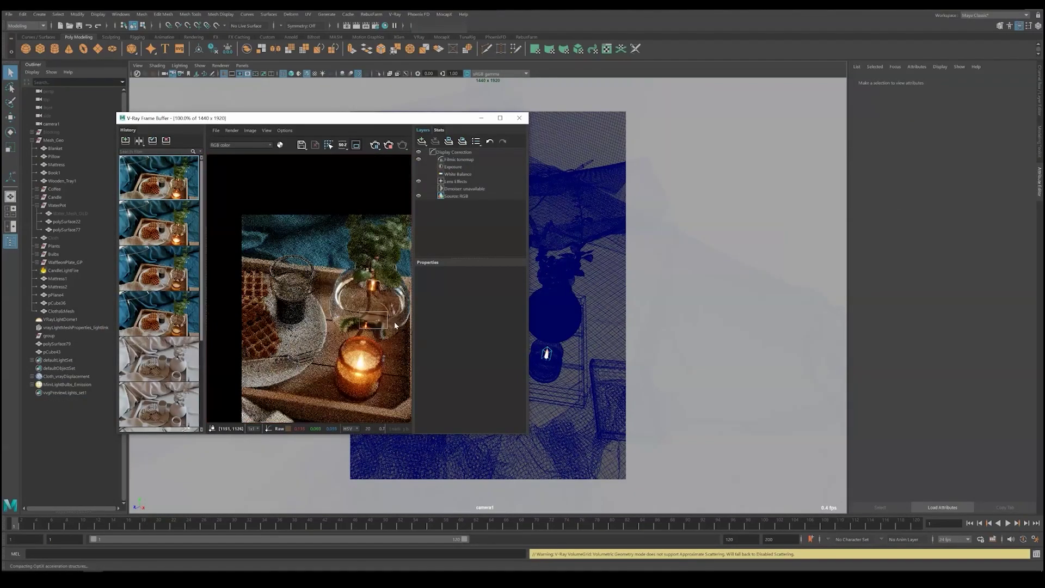
pyautogui.scroll(4, 394, 321)
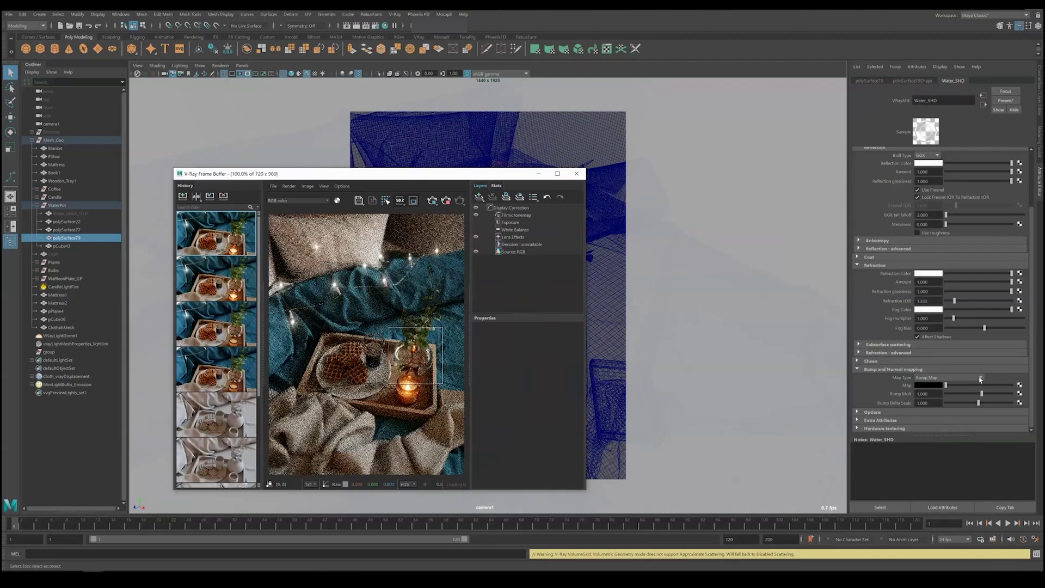
# Step: Set Water_SHD's fog colour to white and its fog multiplier to 0.2
pyautogui.click(928, 309)
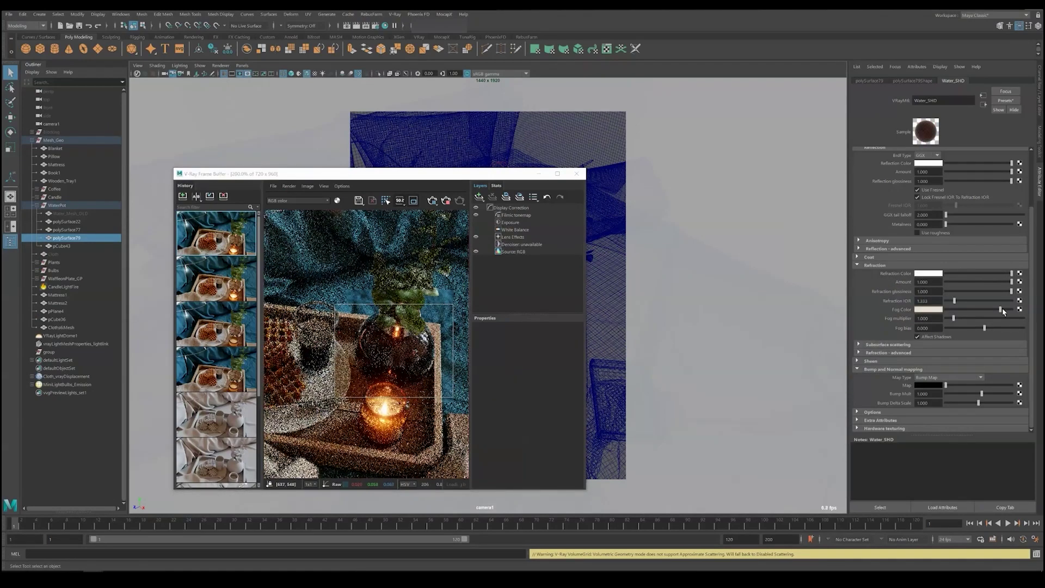
pyautogui.moveTo(1002, 309); pyautogui.dragTo(1010, 309)
pyautogui.click(928, 310)
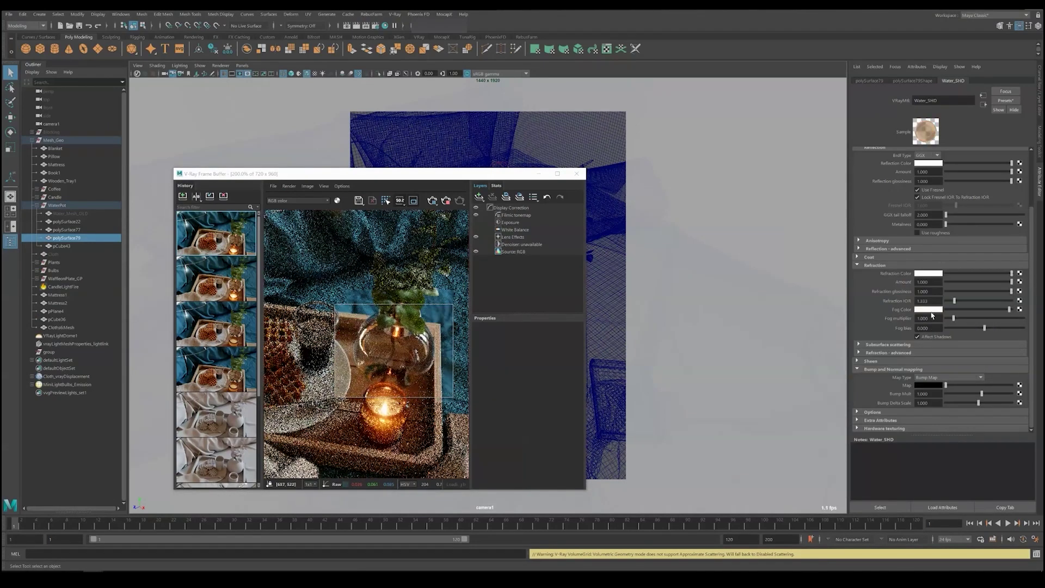
pyautogui.doubleClick(926, 318)
pyautogui.write('0.2')
pyautogui.press('Return')
pyautogui.click(928, 310)
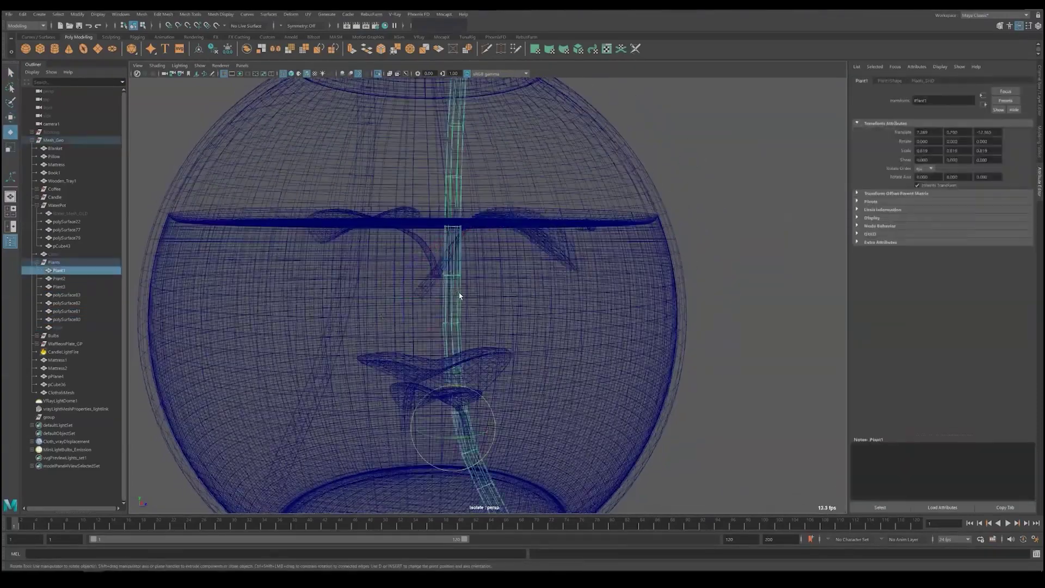
# Step: Select a leaf inside the vase water and move it into place
pyautogui.click(453, 238)
pyautogui.press('w')
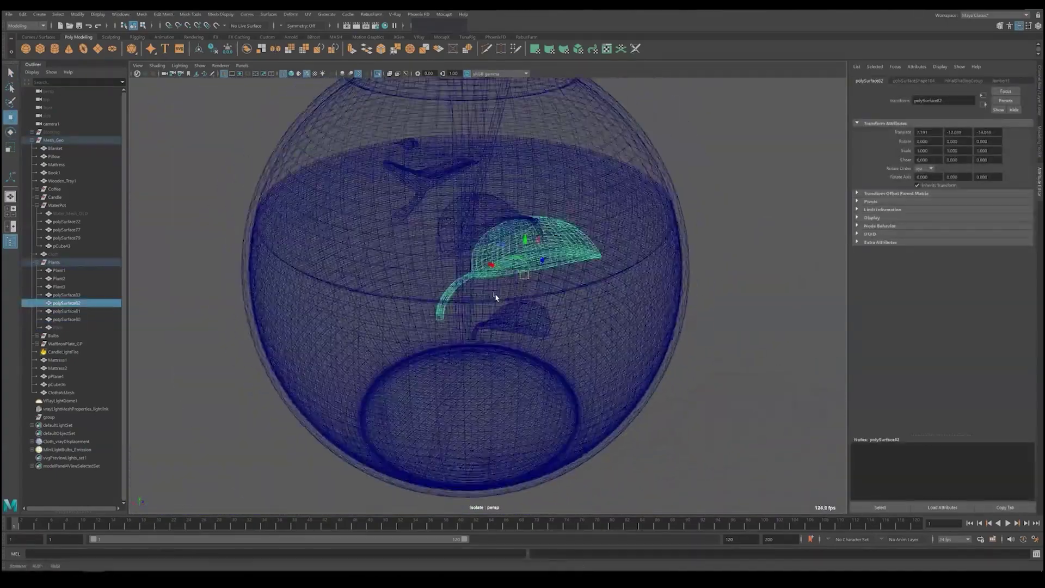
pyautogui.keyDown('alt'); pyautogui.moveTo(495, 298); pyautogui.dragTo(523, 294); pyautogui.keyUp('alt')
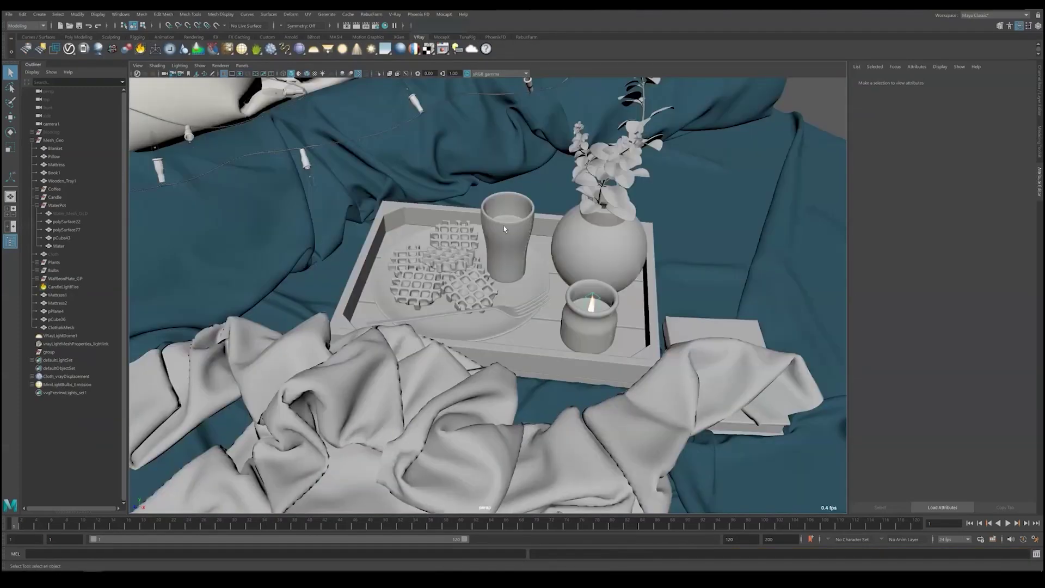
# Step: Select the coffee liquid faces near the rim and lift them slightly upward
pyautogui.click(504, 228)
pyautogui.press('f')
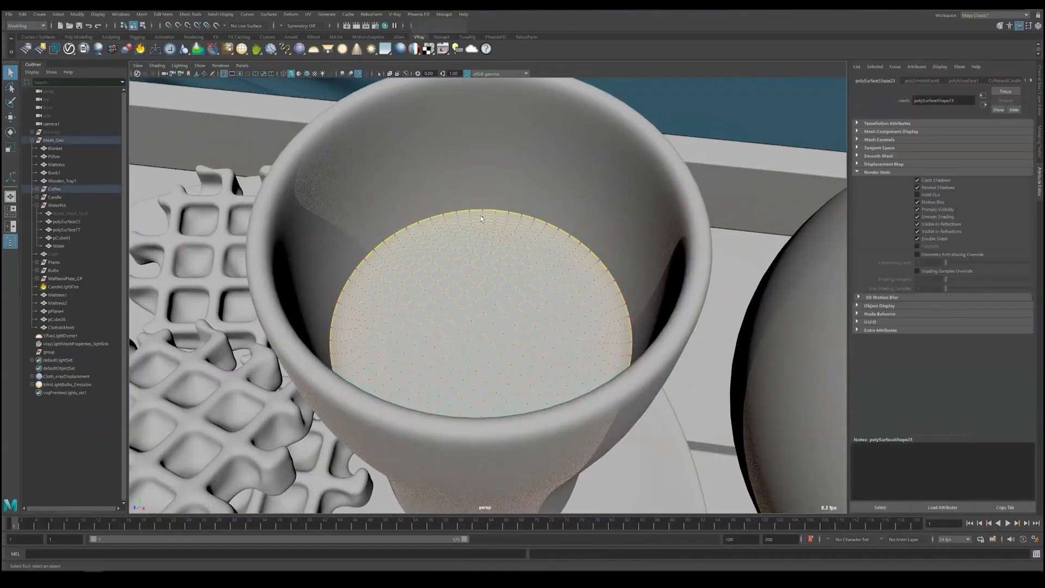
pyautogui.press('w')
pyautogui.moveTo(495, 190); pyautogui.dragTo(495, 186)
pyautogui.press('w')
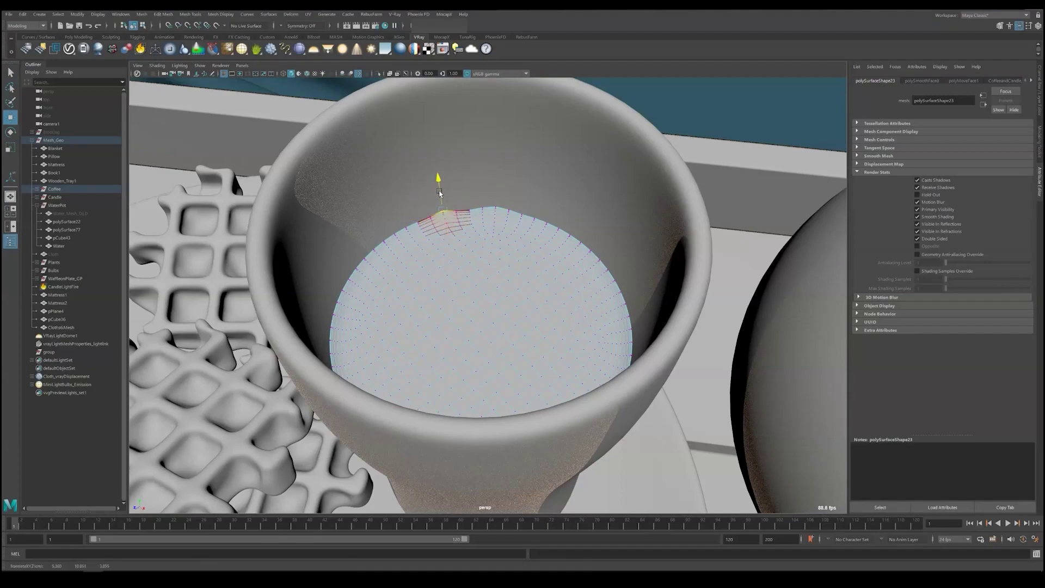
pyautogui.keyDown('alt'); pyautogui.moveTo(445, 219); pyautogui.dragTo(473, 228); pyautogui.keyUp('alt')
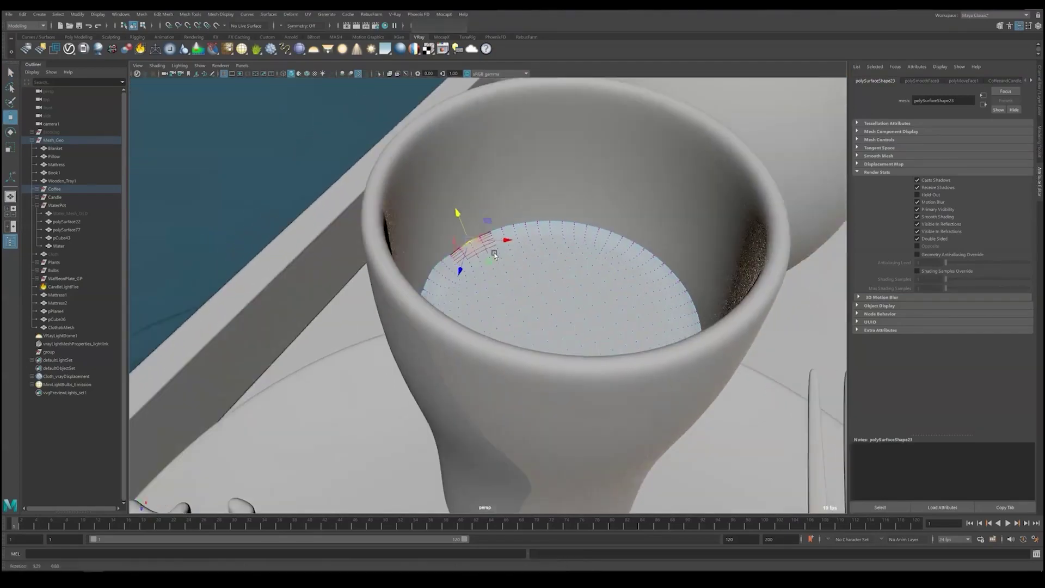
pyautogui.moveTo(474, 228); pyautogui.dragTo(467, 234, button='right')
pyautogui.keyDown('alt'); pyautogui.moveTo(467, 234); pyautogui.dragTo(509, 244); pyautogui.keyUp('alt')
# Step: Orbit around the cup rim to inspect the raised coffee lip
pyautogui.scroll(5, 479, 261)
pyautogui.scroll(-5, 467, 270)
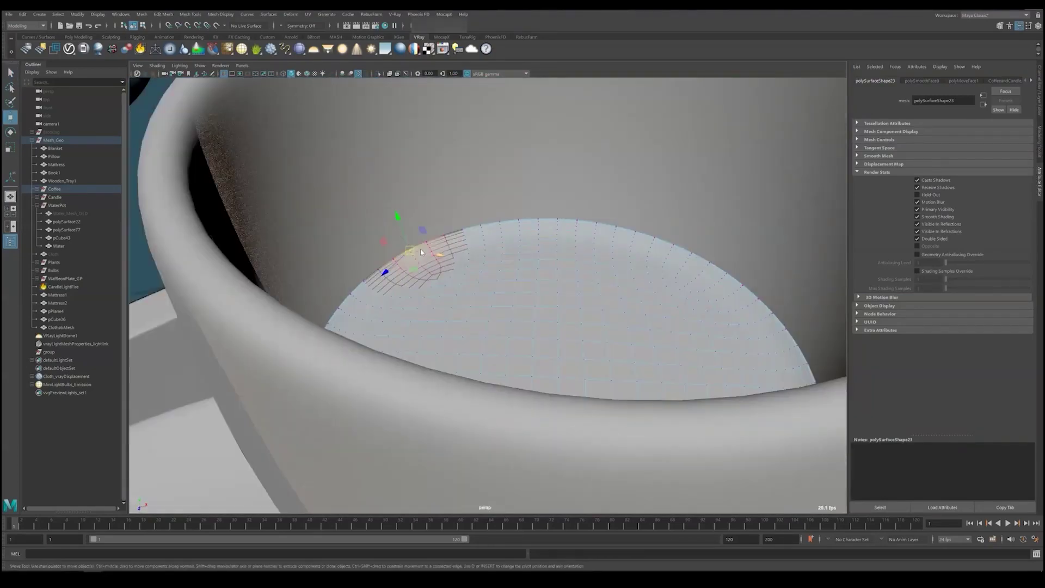
pyautogui.scroll(5, 357, 260)
pyautogui.press('q')
pyautogui.scroll(-3, 409, 211)
pyautogui.keyDown('alt'); pyautogui.moveTo(410, 211); pyautogui.dragTo(618, 249); pyautogui.keyUp('alt')
pyautogui.scroll(5, 571, 171)
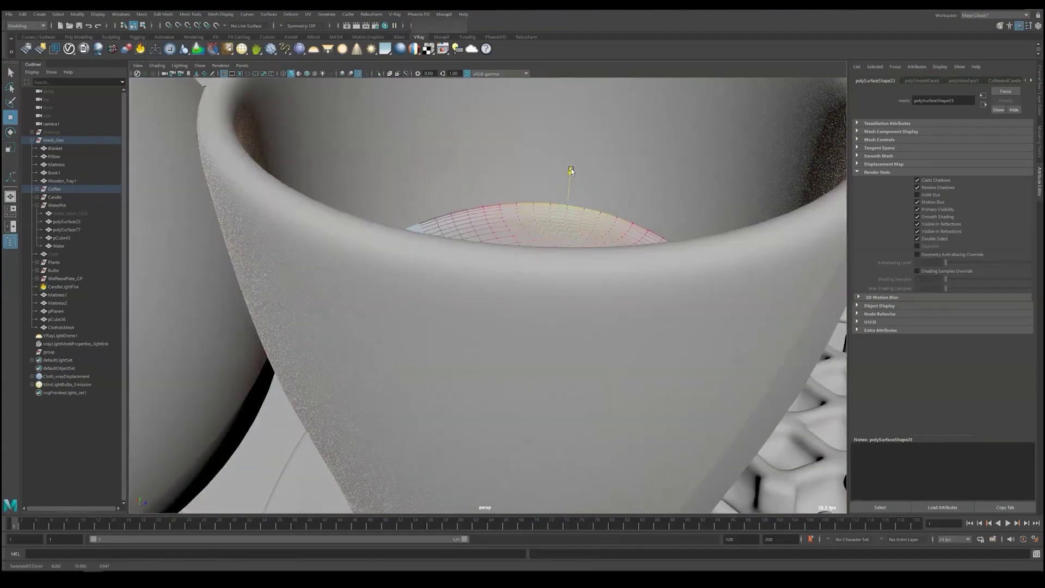
pyautogui.scroll(-3, 571, 171)
pyautogui.keyDown('alt'); pyautogui.moveTo(571, 171); pyautogui.dragTo(523, 187); pyautogui.keyUp('alt')
# Step: Review the coffee liquid as a whole object from close and side views
pyautogui.press('w')
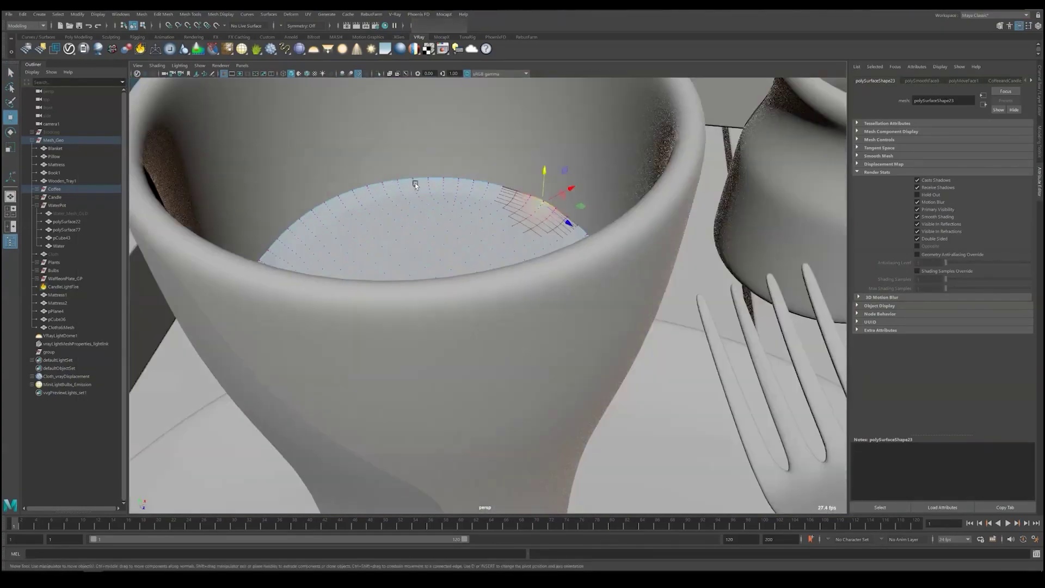
pyautogui.scroll(-3, 414, 184)
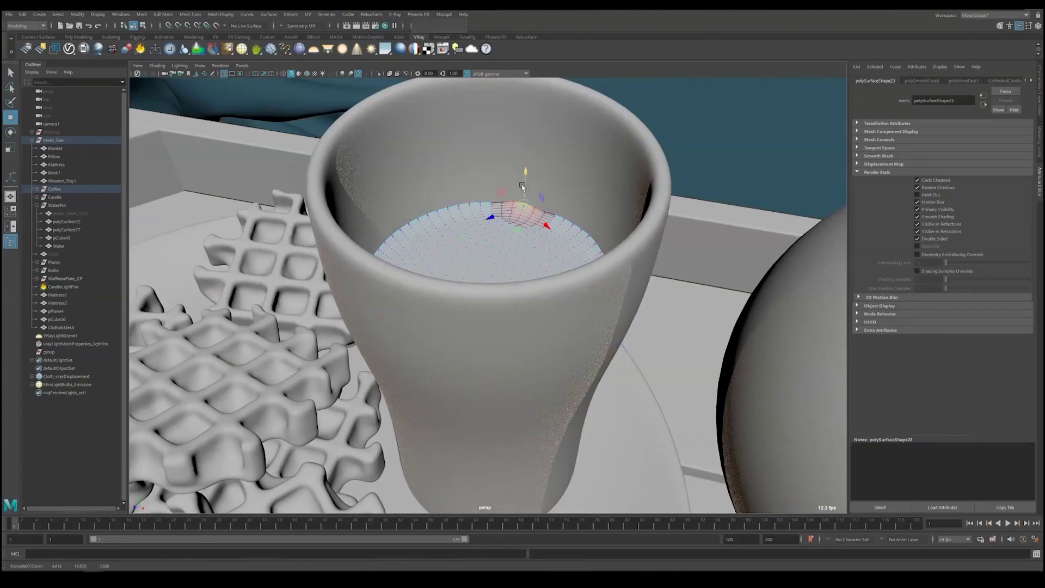
pyautogui.press('q')
pyautogui.scroll(3, 523, 187)
pyautogui.moveTo(436, 272); pyautogui.dragTo(412, 254, button='right')
pyautogui.scroll(-5, 436, 256)
pyautogui.keyDown('alt'); pyautogui.moveTo(436, 256); pyautogui.dragTo(522, 234); pyautogui.keyUp('alt')
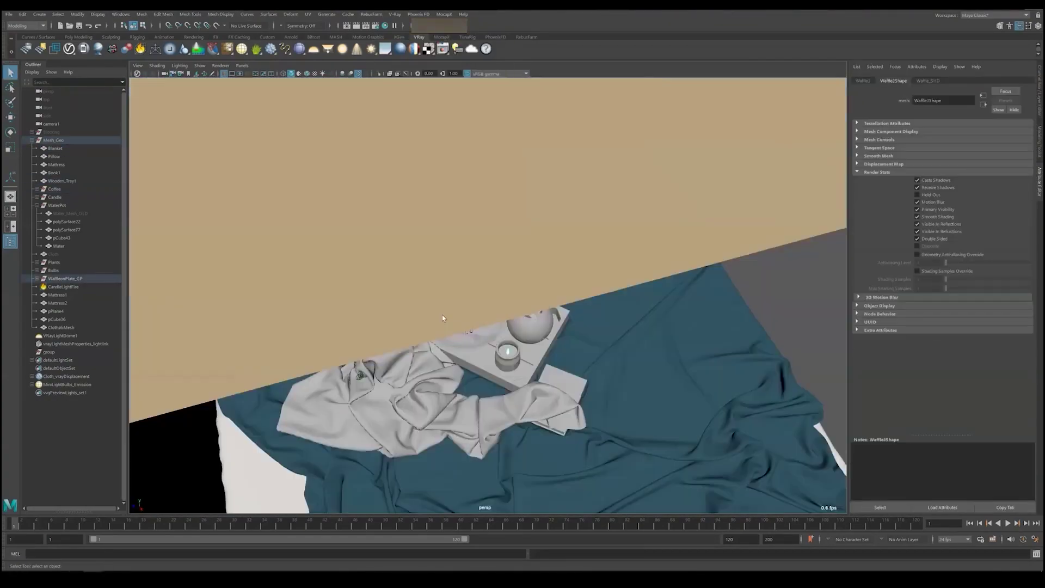
# Step: Select a waffle, rotate it and move it up beside the cup
pyautogui.keyDown('alt'); pyautogui.moveTo(442, 315); pyautogui.dragTo(447, 337); pyautogui.keyUp('alt')
pyautogui.scroll(3, 447, 347)
pyautogui.press('e')
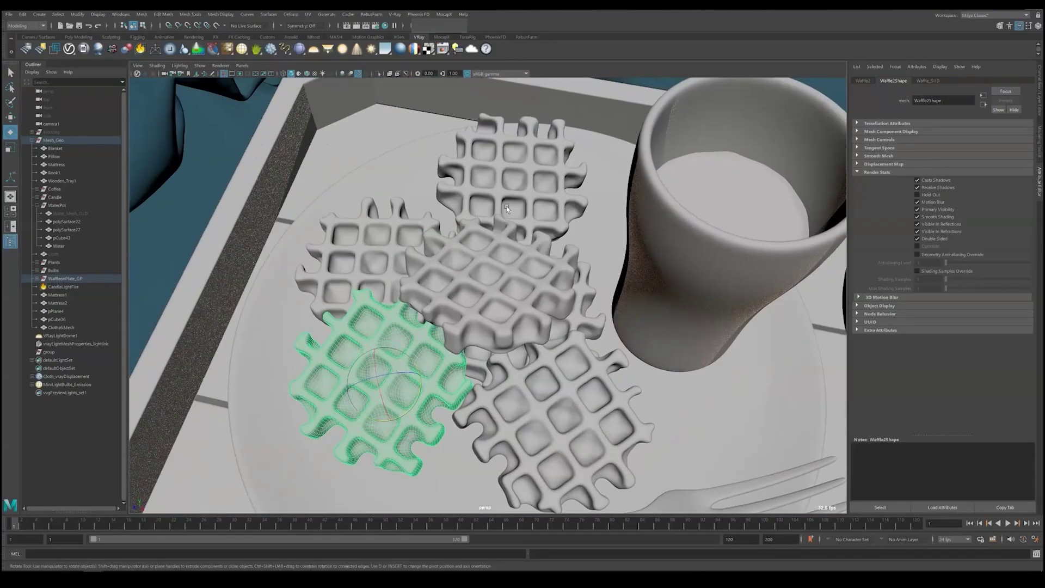
pyautogui.moveTo(381, 349); pyautogui.dragTo(545, 162)
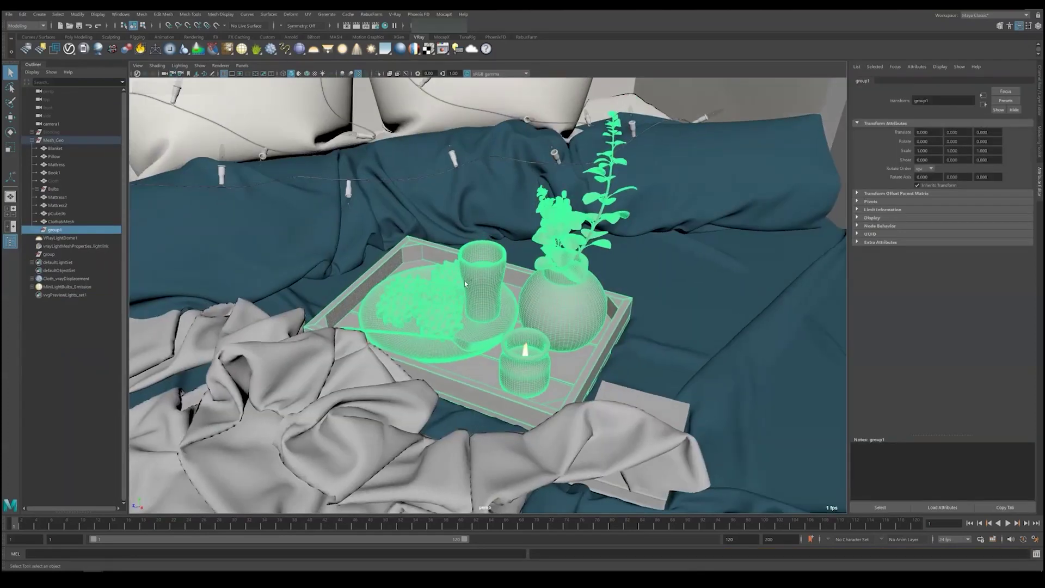
# Step: Hide the tray, then group and rename the draped cloth mesh
pyautogui.hotkey('ctrl', 'h')
pyautogui.click(423, 328)
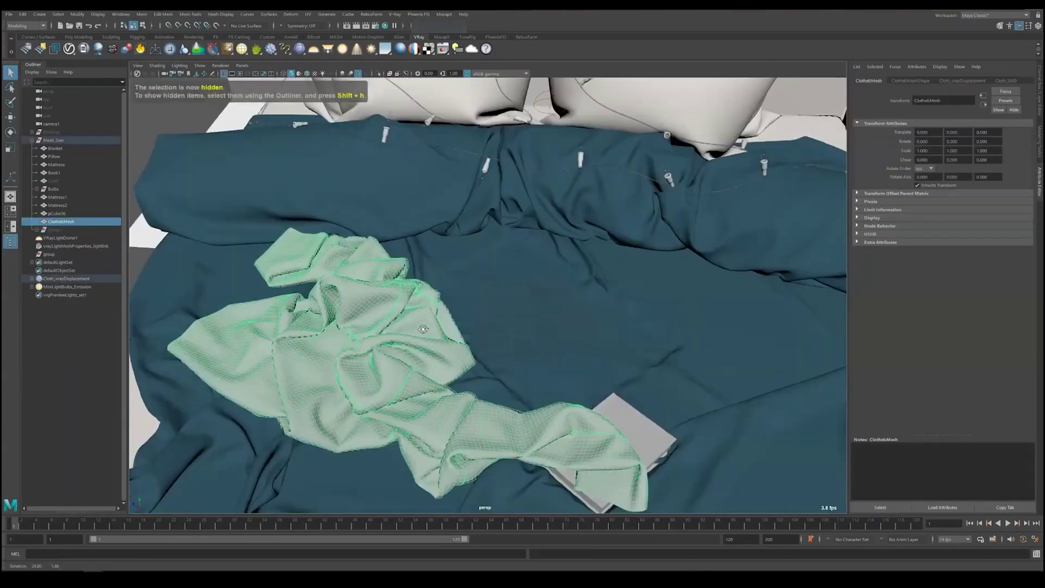
pyautogui.hotkey('ctrl', 'g')
pyautogui.keyDown('alt'); pyautogui.moveTo(423, 329); pyautogui.dragTo(468, 376); pyautogui.keyUp('alt')
pyautogui.doubleClick(55, 229)
pyautogui.write('w')
pyautogui.click(60, 221)
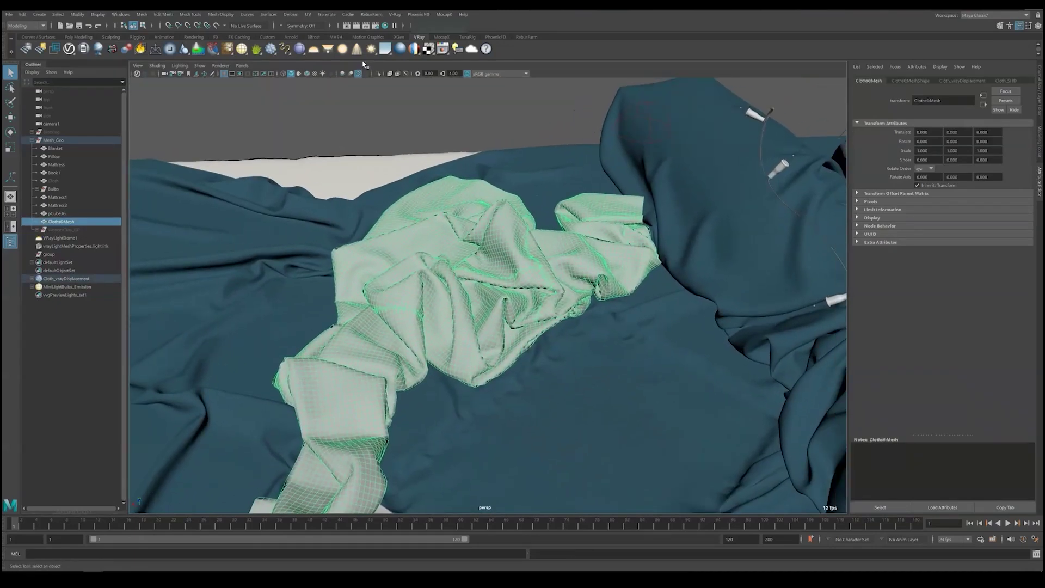
# Step: Add V-Ray fur to the cloth and set its length to 0.5
pyautogui.click(257, 48)
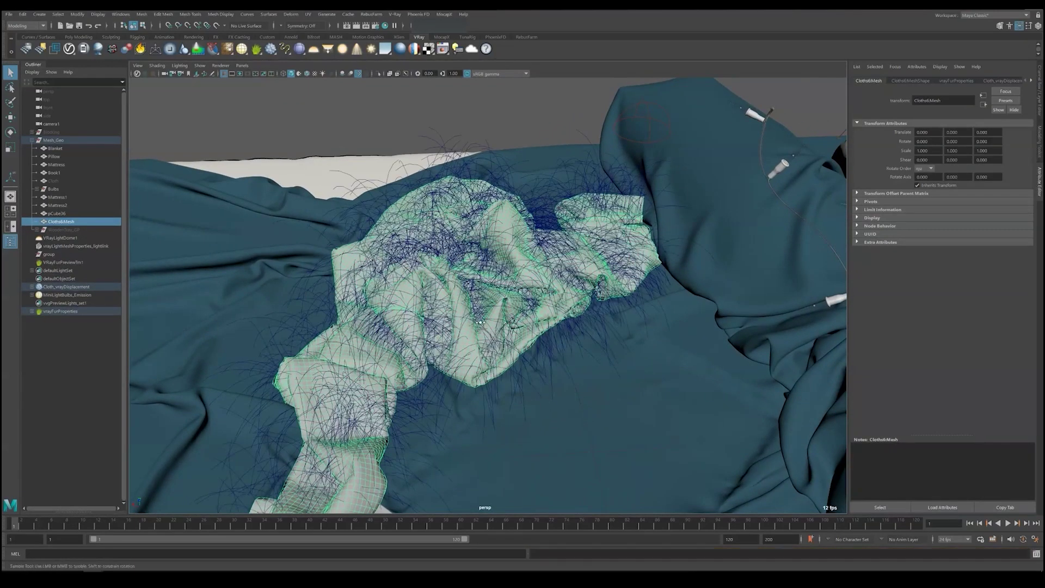
pyautogui.keyDown('alt'); pyautogui.moveTo(474, 305); pyautogui.dragTo(488, 314); pyautogui.keyUp('alt')
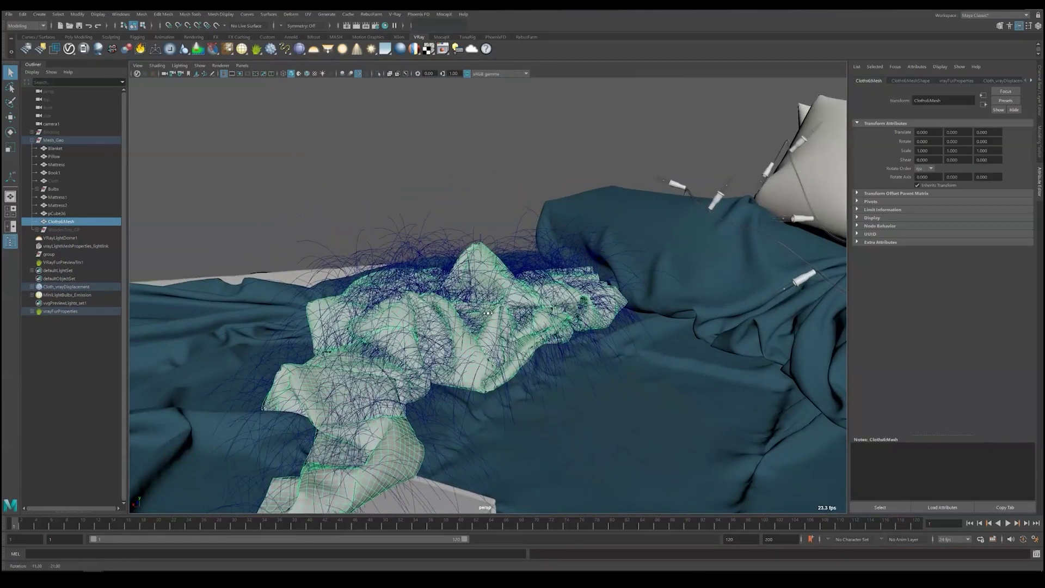
pyautogui.click(958, 81)
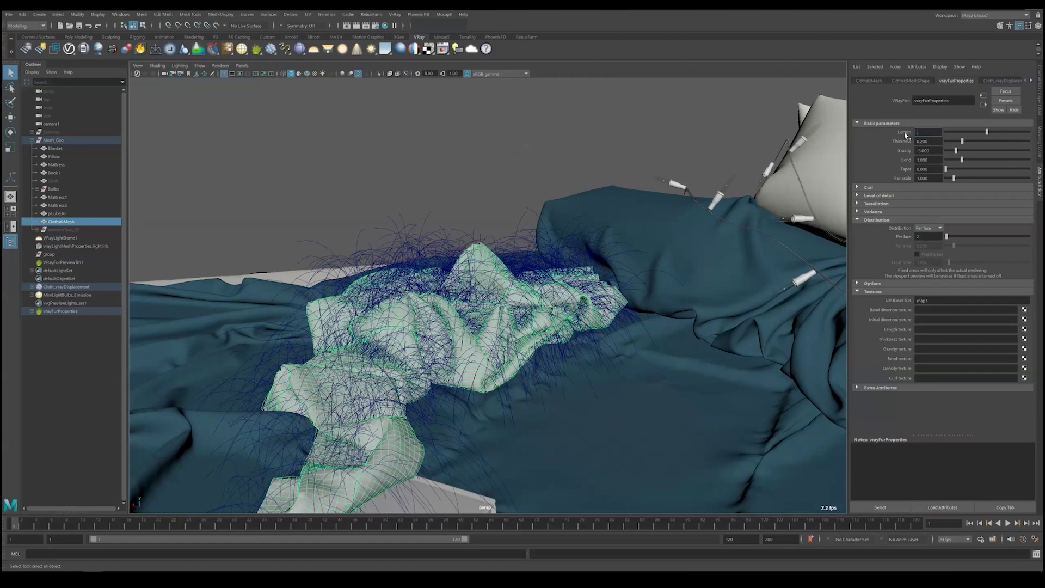
pyautogui.write('0.5')
pyautogui.press('Return')
pyautogui.keyDown('alt'); pyautogui.moveTo(626, 327); pyautogui.dragTo(660, 263); pyautogui.keyUp('alt')
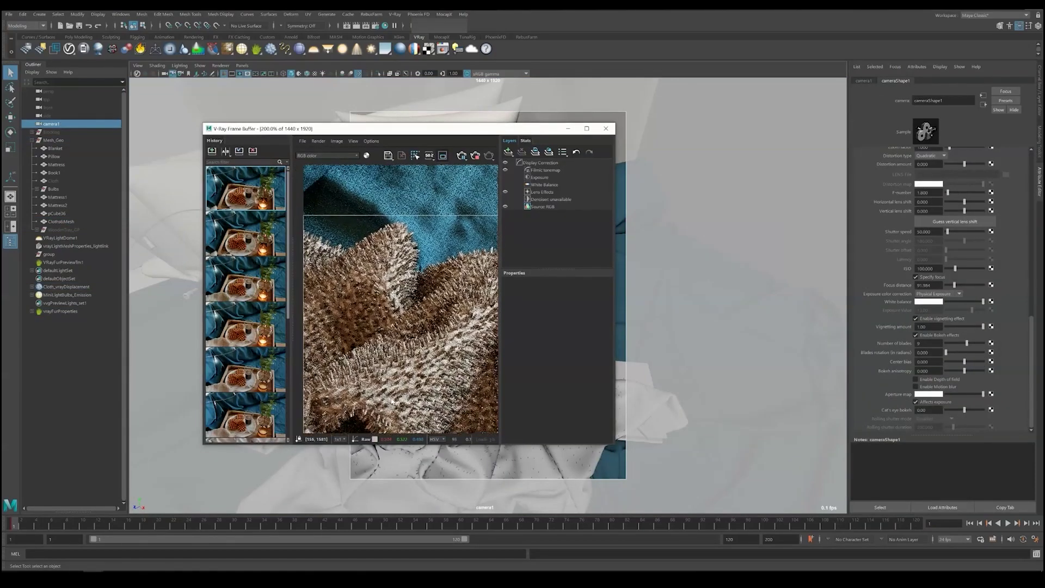
# Step: Reposition the render window and select the fur node to edit its properties
pyautogui.moveTo(381, 128); pyautogui.dragTo(287, 103)
pyautogui.click(78, 262)
pyautogui.click(60, 311)
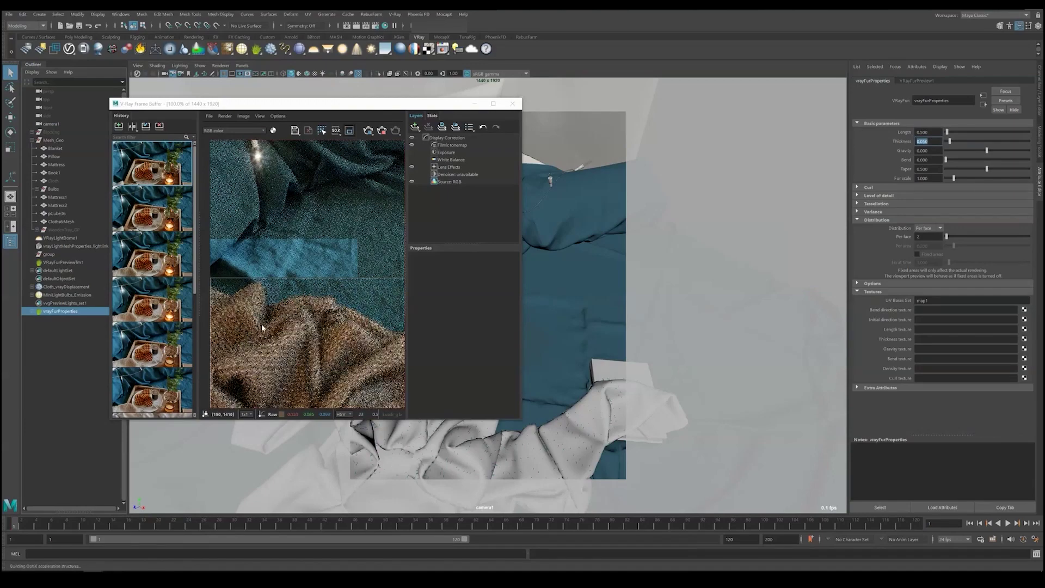
pyautogui.scroll(1, 255, 318)
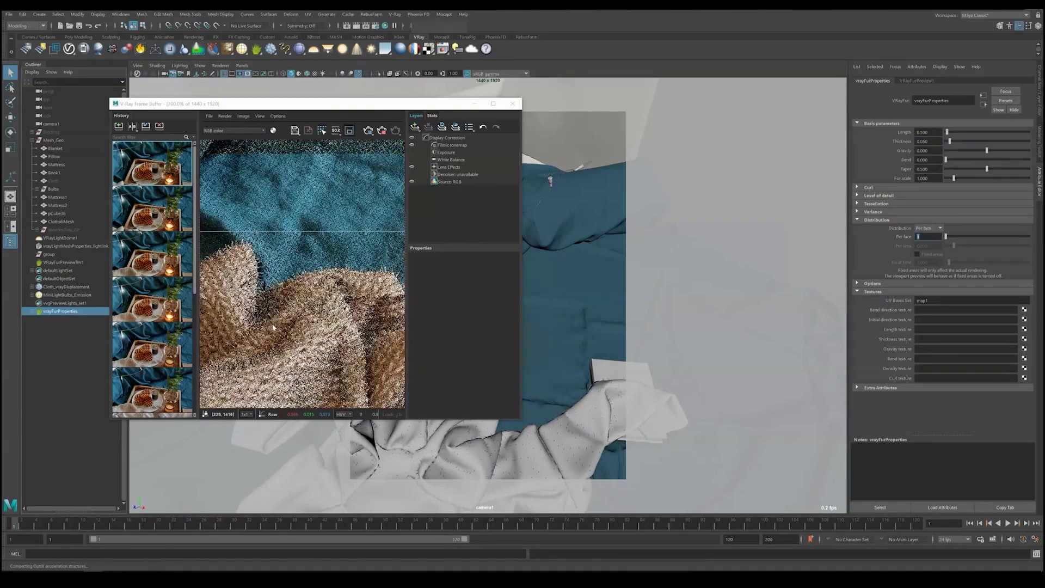
pyautogui.moveTo(316, 104); pyautogui.dragTo(704, 210)
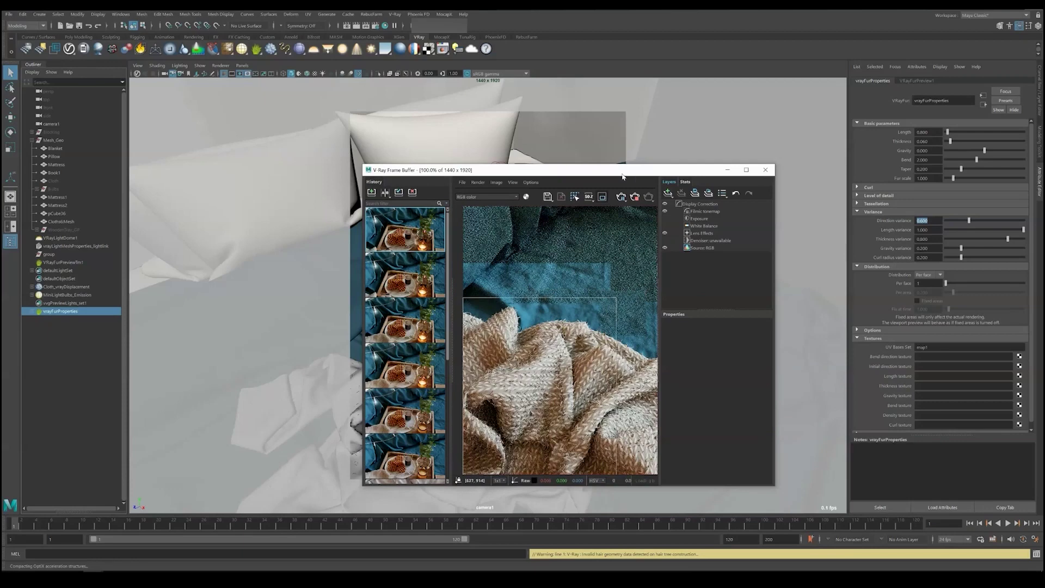
pyautogui.moveTo(687, 170); pyautogui.dragTo(467, 151)
pyautogui.click(573, 150)
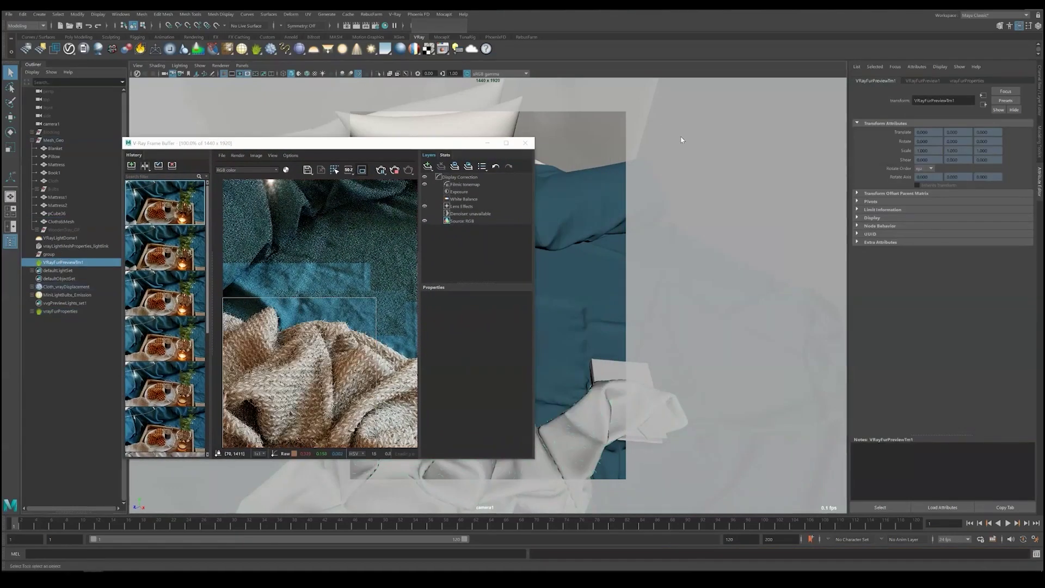
# Step: Pan and zoom the render to inspect the sweater, close it and hide camera1
pyautogui.moveTo(681, 139); pyautogui.dragTo(784, 416, button='right')
pyautogui.scroll(1, 276, 324)
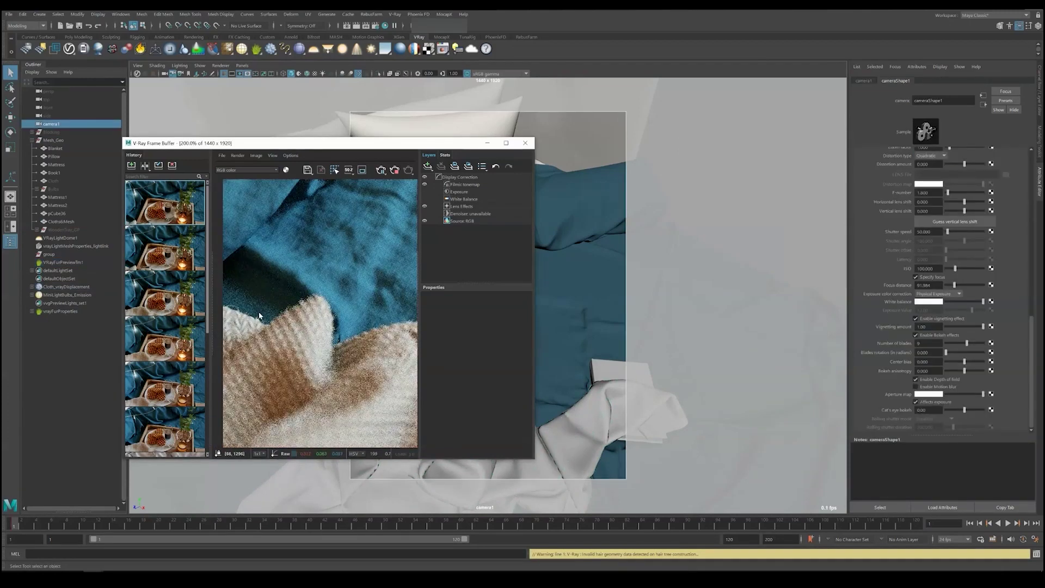
pyautogui.scroll(-1, 299, 313)
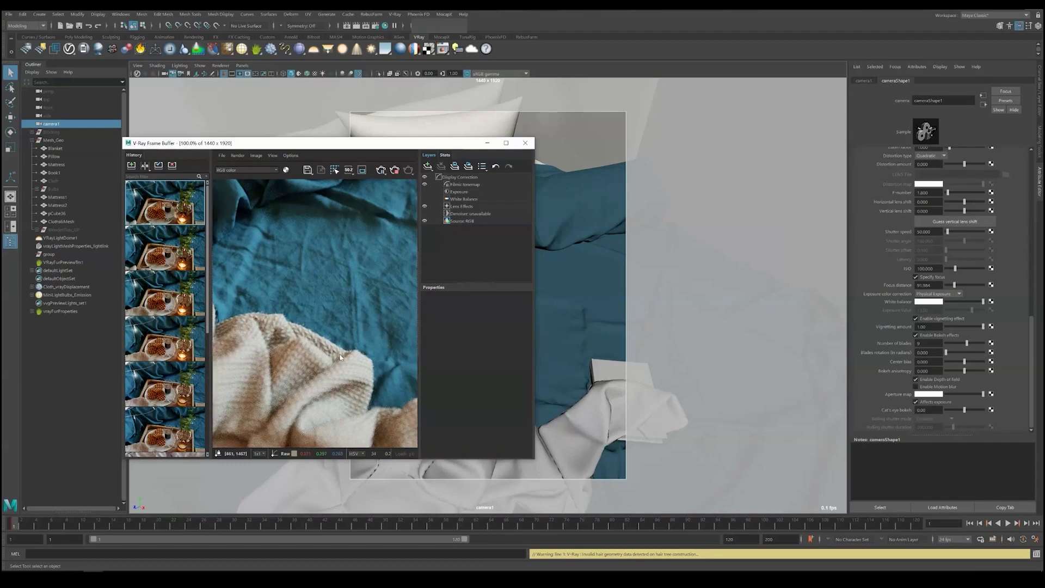
pyautogui.moveTo(297, 342); pyautogui.dragTo(354, 345, button='middle')
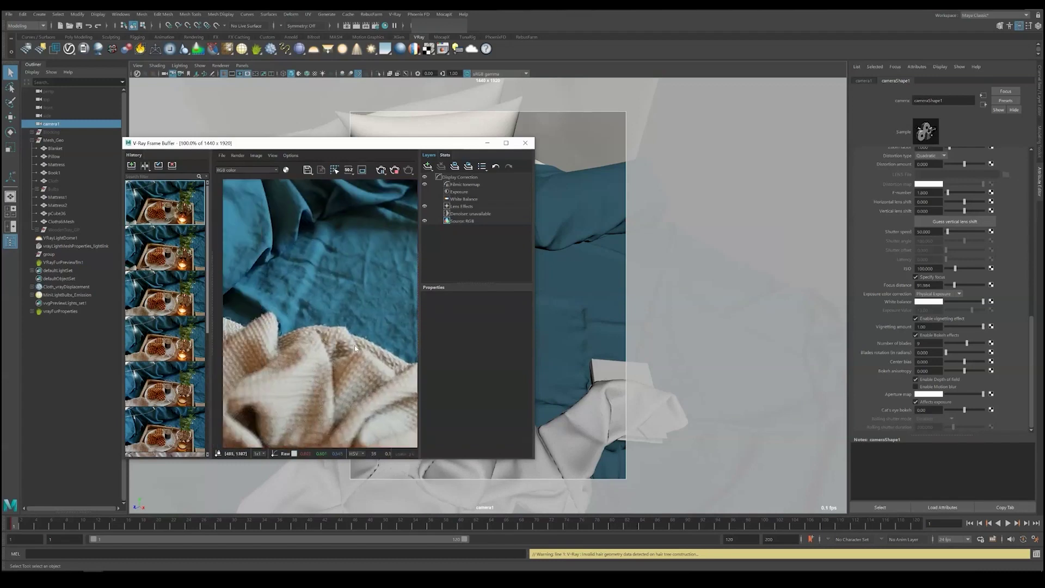
pyautogui.scroll(1, 267, 330)
pyautogui.moveTo(403, 305); pyautogui.dragTo(269, 374, button='middle')
pyautogui.hotkey('ctrl', 'h')
# Step: Switch to the perspective view and deselect the blanket
pyautogui.click(376, 317)
pyautogui.press('space')
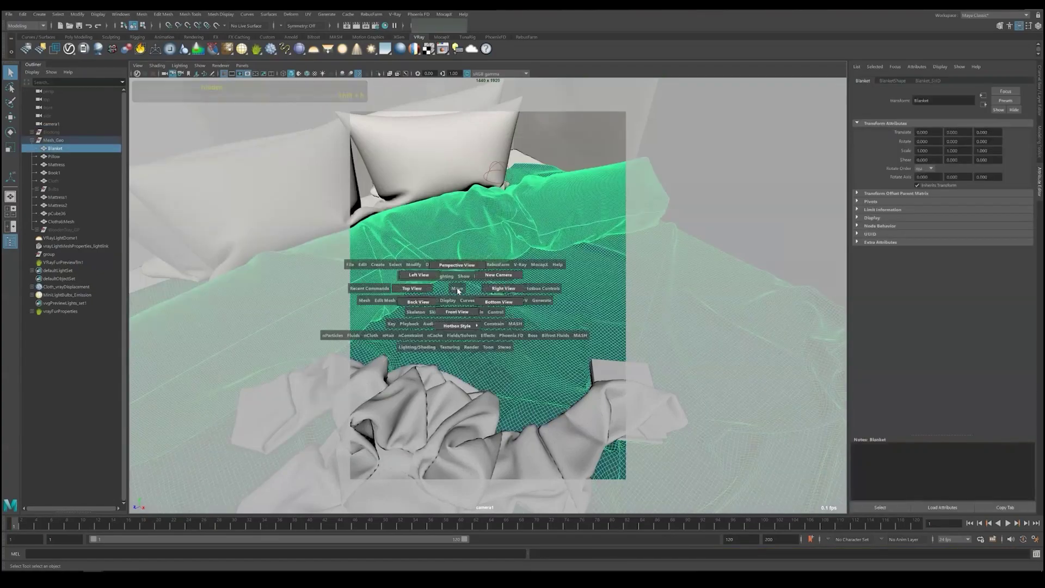
pyautogui.keyDown('alt'); pyautogui.moveTo(457, 286); pyautogui.dragTo(553, 392); pyautogui.keyUp('alt')
pyautogui.click(492, 233)
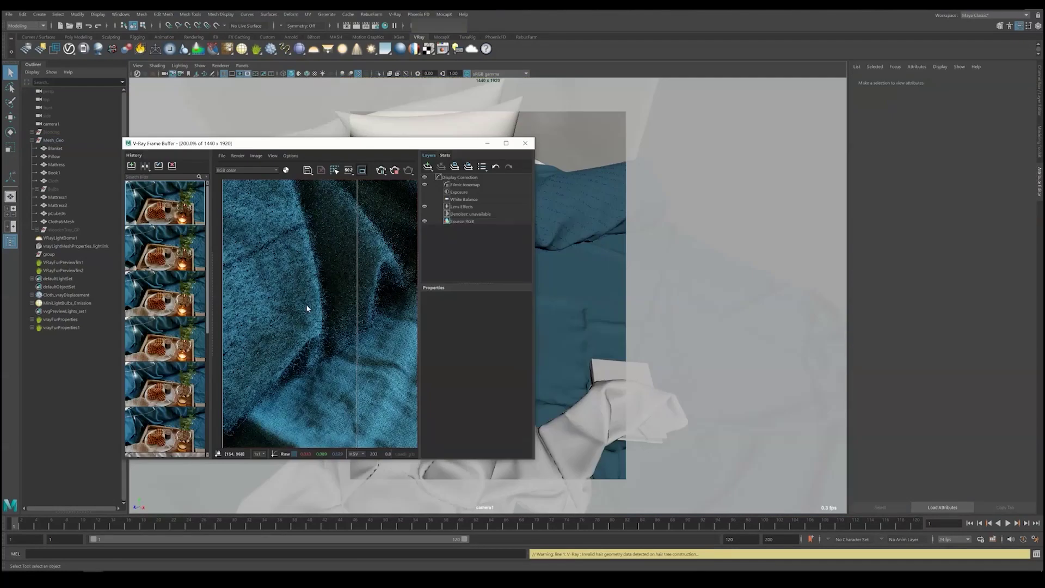
pyautogui.scroll(-1, 305, 308)
pyautogui.scroll(1, 236, 308)
pyautogui.scroll(-1, 299, 296)
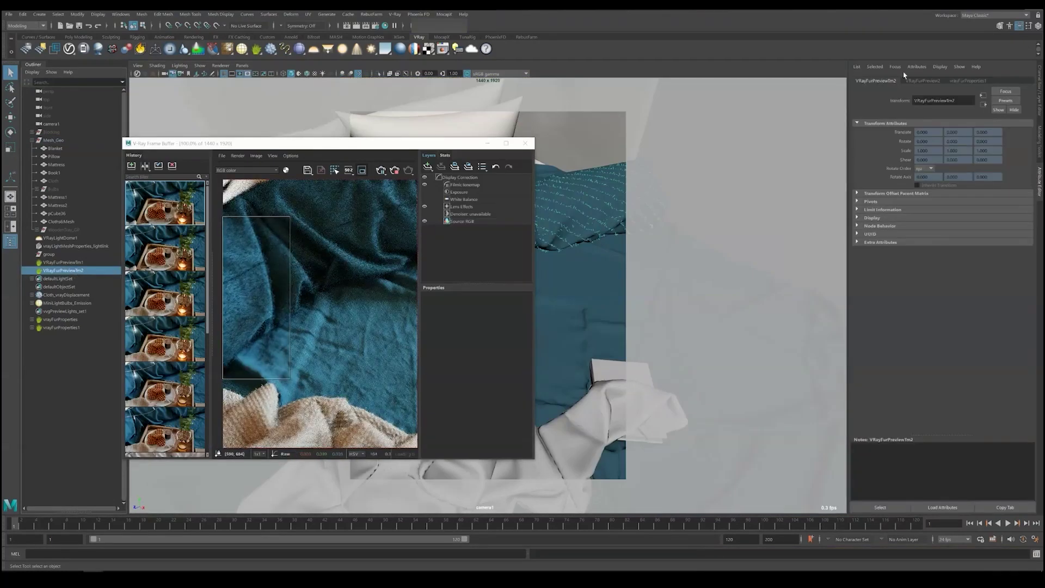
# Step: Assign a new VRayMtl to the blanket's fur preview
pyautogui.click(968, 81)
pyautogui.rightClick(700, 132)
pyautogui.moveTo(752, 287)
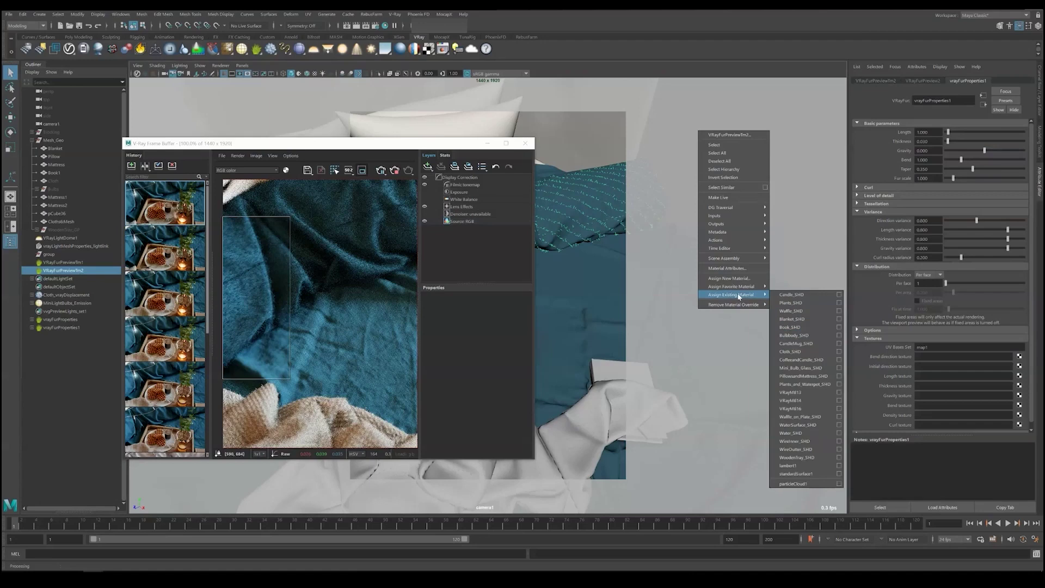
pyautogui.click(795, 286)
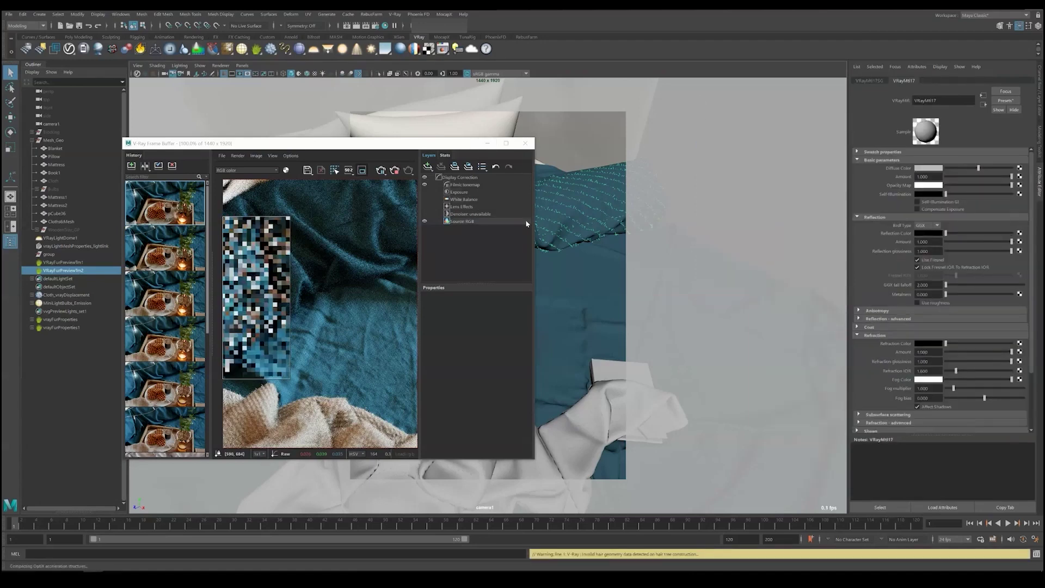
pyautogui.scroll(1, 246, 291)
pyautogui.scroll(-1, 245, 291)
# Step: Eyedrop Blanket_SHD's teal into the fur material's Diffuse Color and lower its Opacity Map amount
pyautogui.click(938, 168)
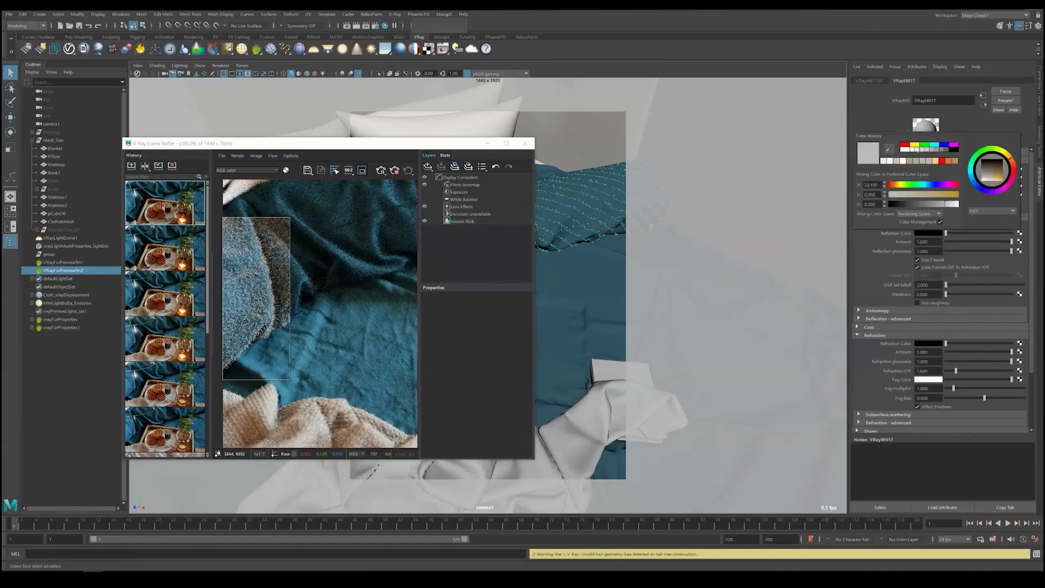
pyautogui.click(583, 303)
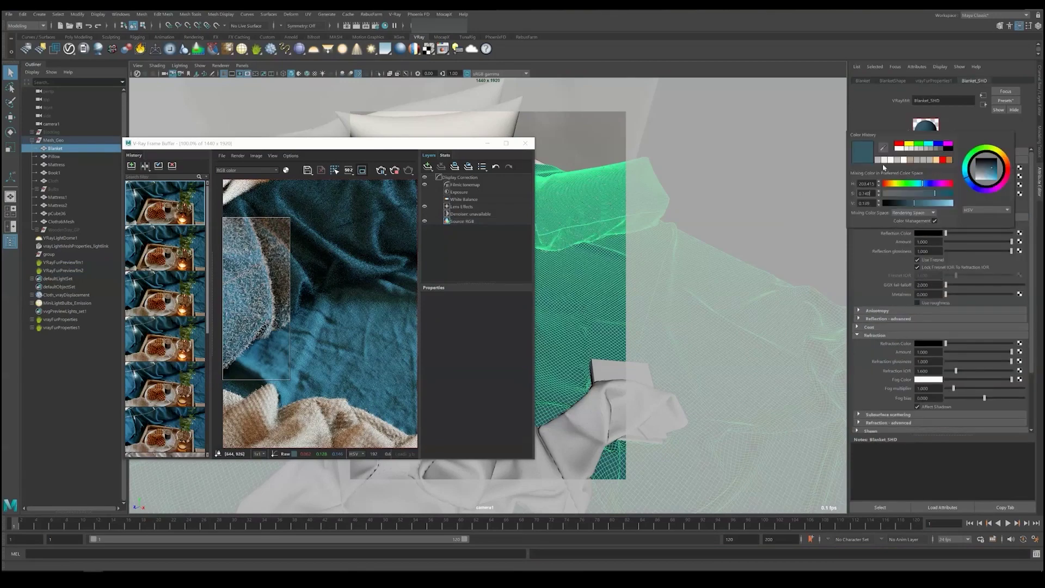
pyautogui.click(590, 193)
pyautogui.click(63, 270)
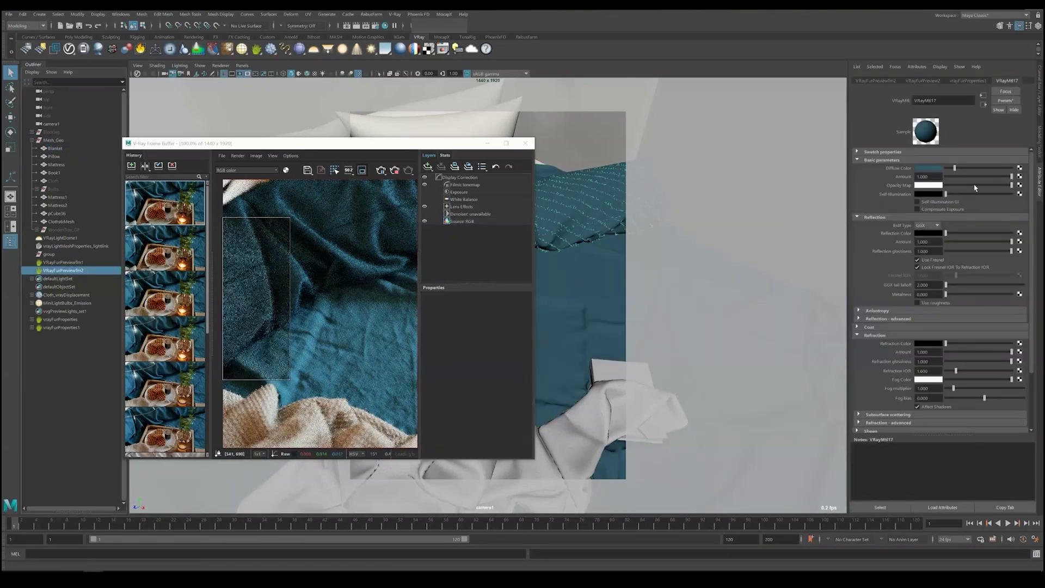
pyautogui.moveTo(959, 187); pyautogui.dragTo(974, 187)
# Step: Pan and zoom the render to check the teal fur across the blanket
pyautogui.scroll(1, 252, 314)
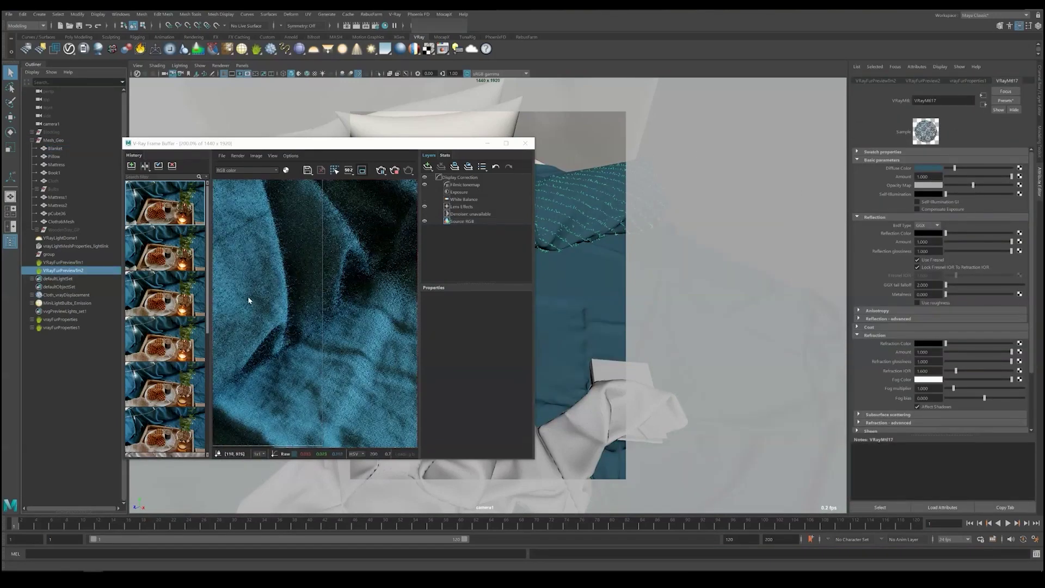
pyautogui.moveTo(256, 265); pyautogui.dragTo(323, 318, button='middle')
pyautogui.scroll(-1, 305, 315)
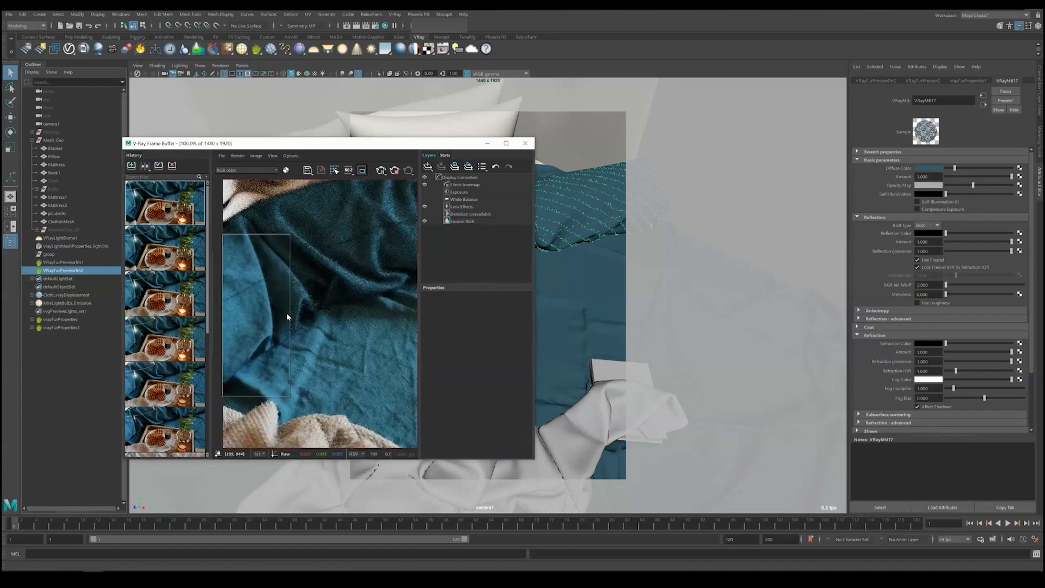
pyautogui.scroll(1, 279, 303)
pyautogui.scroll(-1, 294, 335)
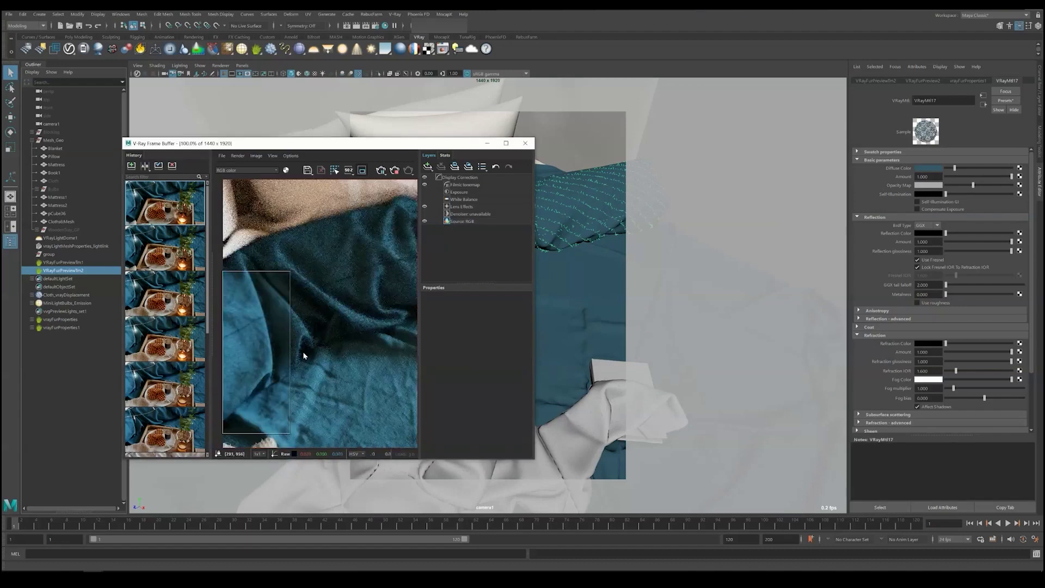
pyautogui.scroll(1, 242, 365)
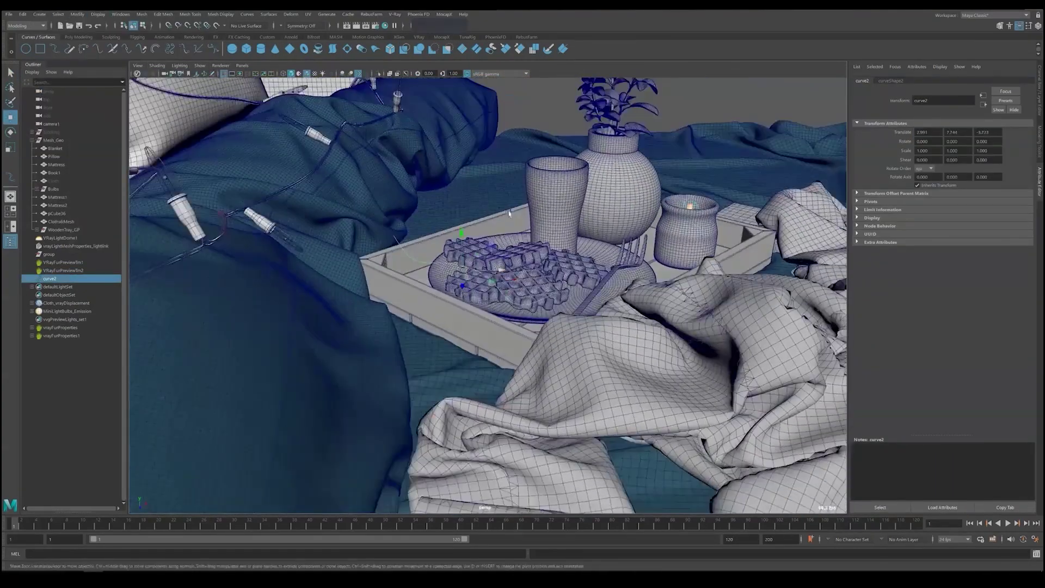
# Step: Select the small plane pCylinder5 beside the tray
pyautogui.rightClick(509, 213)
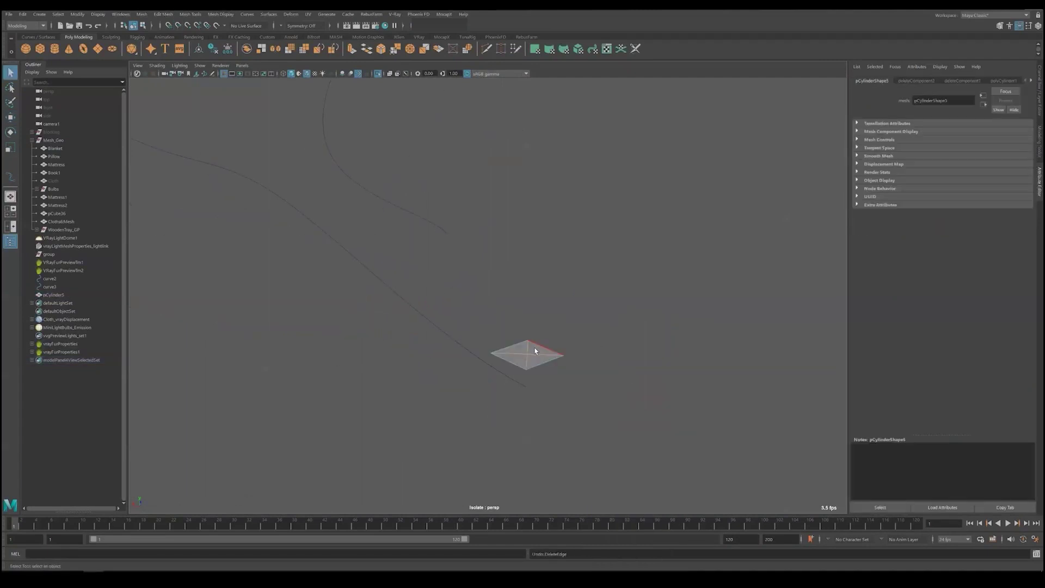
pyautogui.click(536, 351)
pyautogui.press('w')
pyautogui.press('e')
pyautogui.keyDown('alt'); pyautogui.moveTo(464, 349); pyautogui.dragTo(491, 296); pyautogui.keyUp('alt')
pyautogui.press('q')
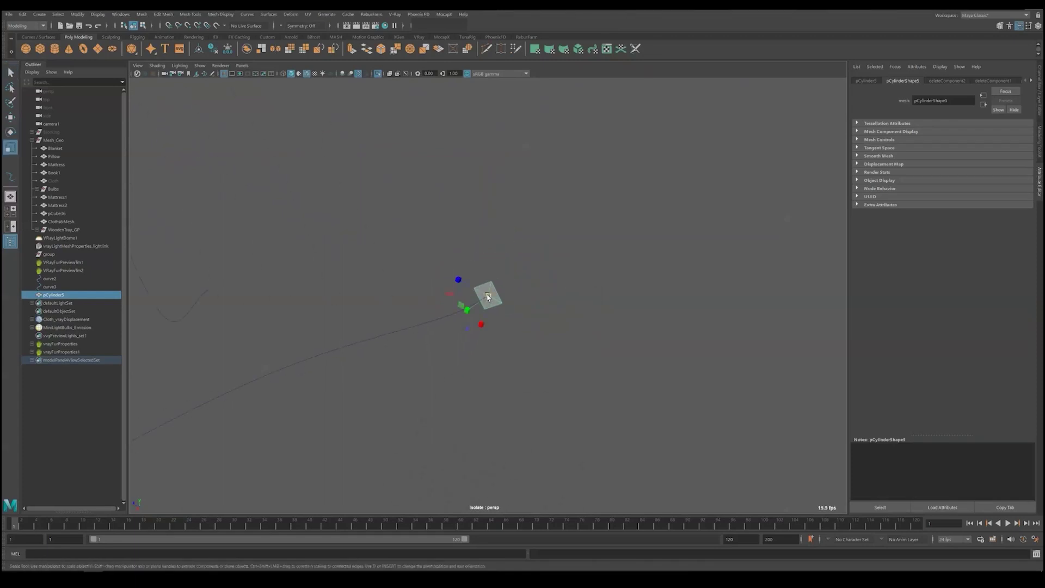
# Step: Extrude the plane's face along curve2 with 200 divisions
pyautogui.click(523, 327)
pyautogui.rightClick(491, 291)
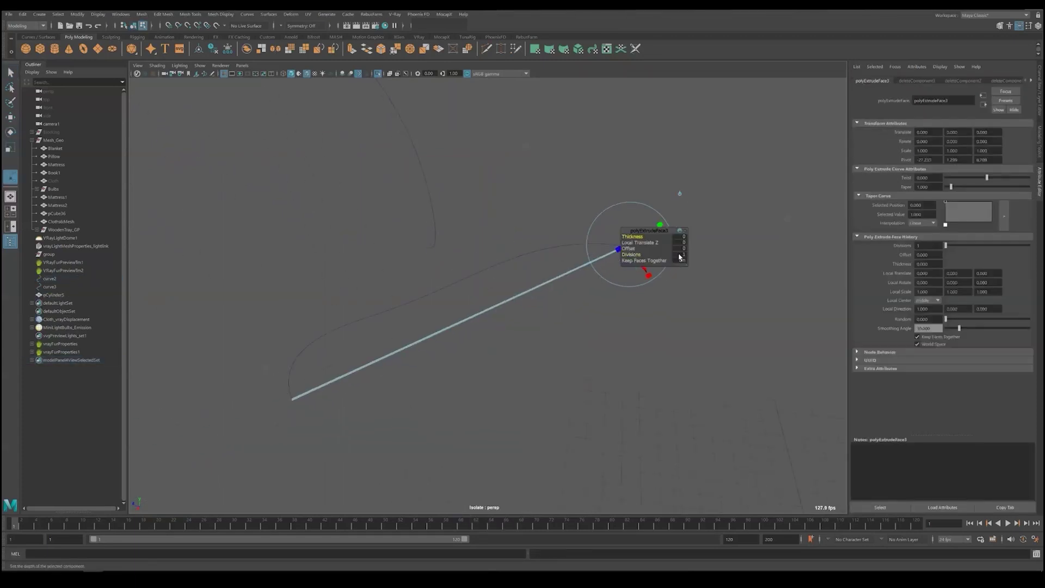
pyautogui.moveTo(679, 255); pyautogui.dragTo(473, 295, button='middle')
pyautogui.moveTo(473, 295)
pyautogui.keyDown('alt'); pyautogui.mouseDown()
pyautogui.moveTo(512, 299)
pyautogui.moveTo(412, 315)
pyautogui.moveTo(465, 304)
pyautogui.mouseUp(); pyautogui.keyUp('alt')
pyautogui.press('q')
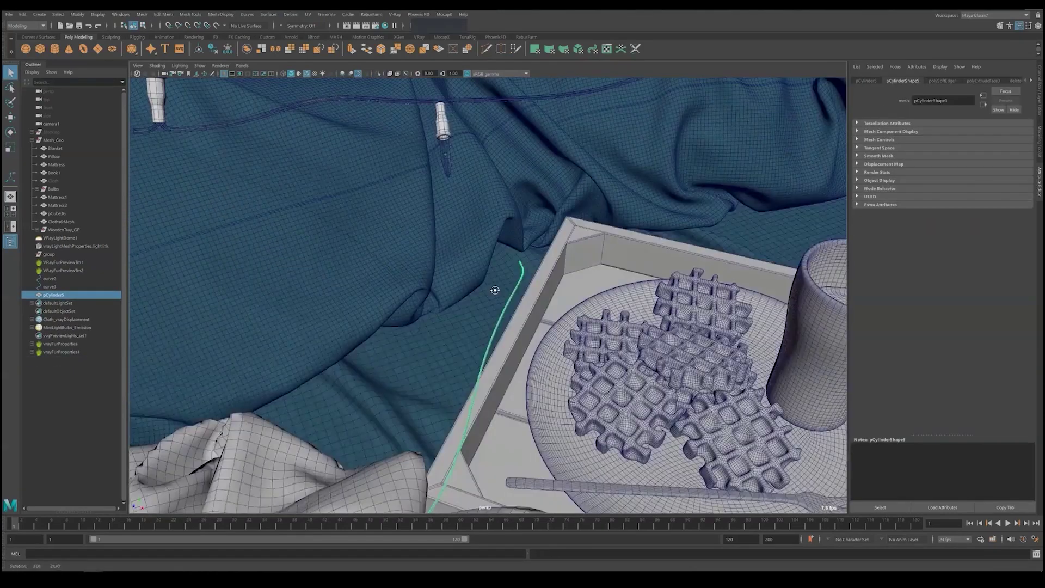
# Step: Adjust the cord's end face with the Show Manipulator tool
pyautogui.scroll(3, 439, 280)
pyautogui.click(418, 282)
pyautogui.press('t')
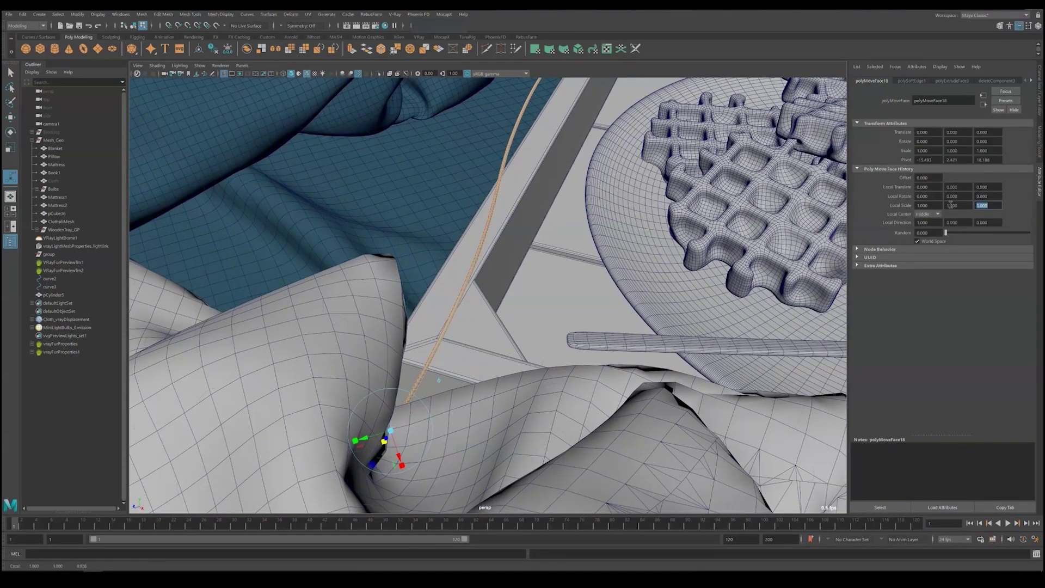
pyautogui.keyDown('alt'); pyautogui.moveTo(463, 399); pyautogui.dragTo(386, 403); pyautogui.keyUp('alt')
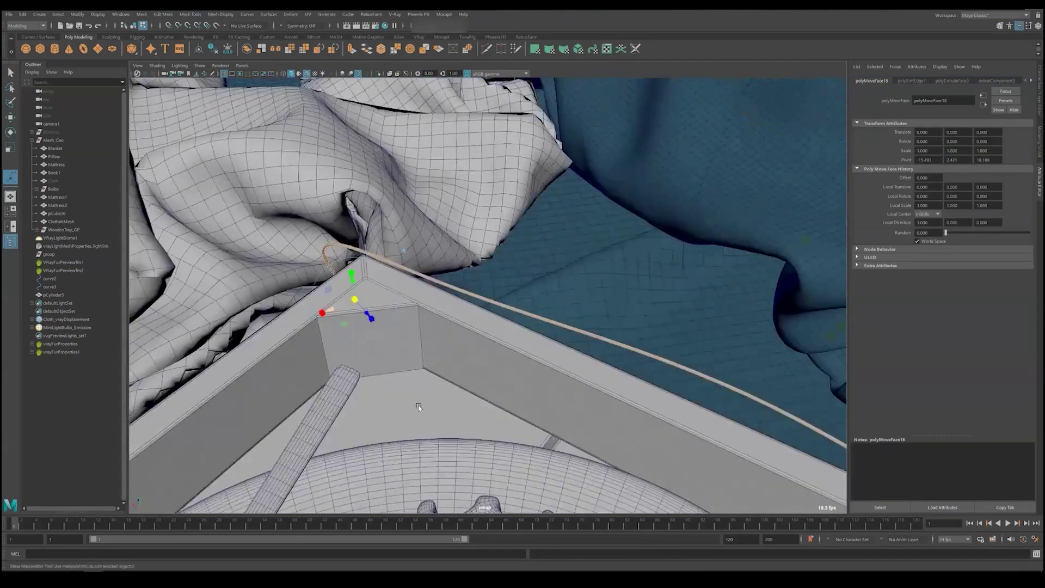
pyautogui.keyDown('alt'); pyautogui.moveTo(418, 405); pyautogui.dragTo(345, 303); pyautogui.keyUp('alt')
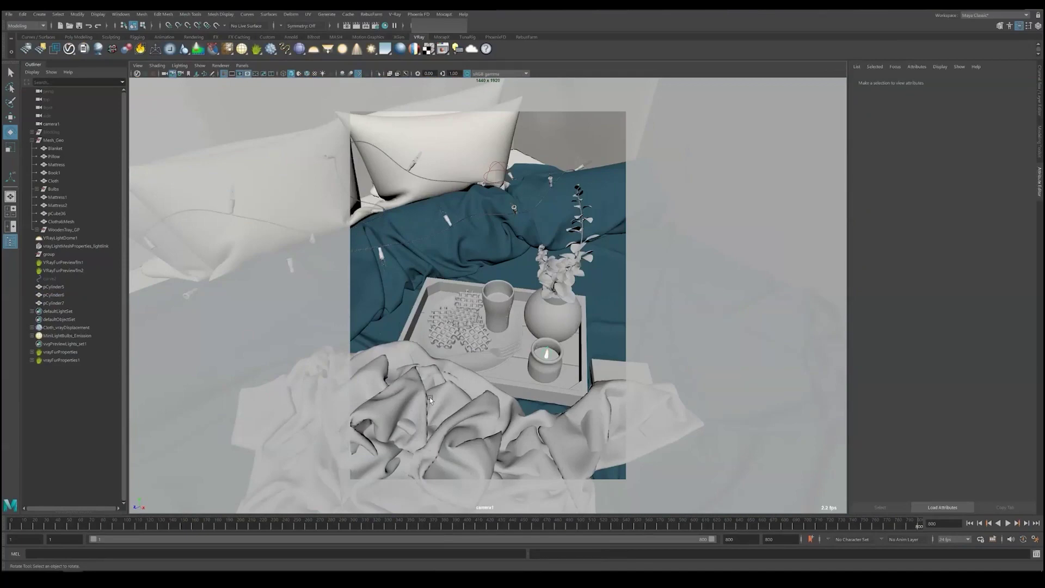
# Step: Select the plate and all eight waffles, framing the plate in close-up
pyautogui.click(483, 366)
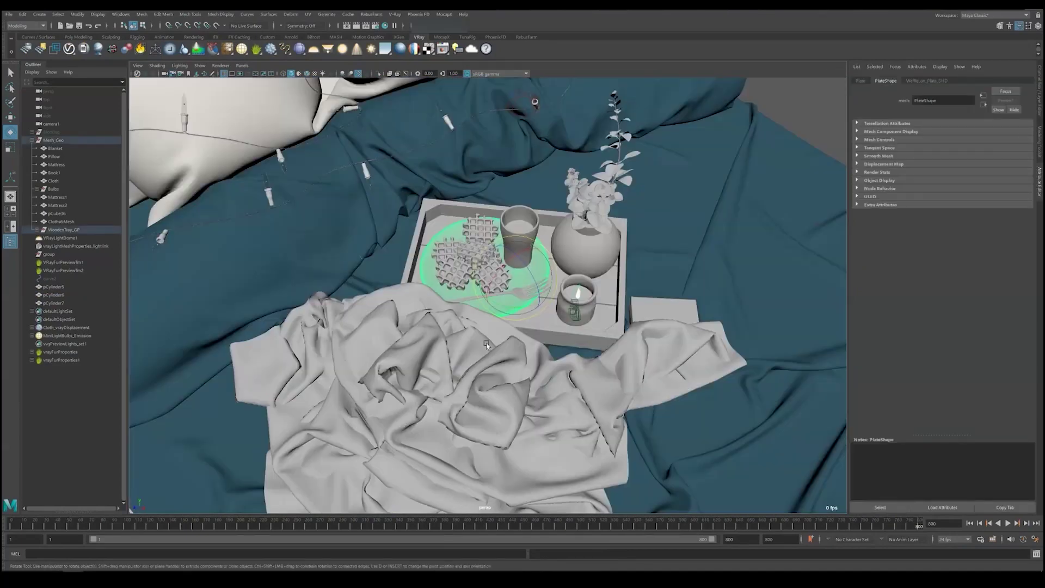
pyautogui.press('q')
pyautogui.press('f')
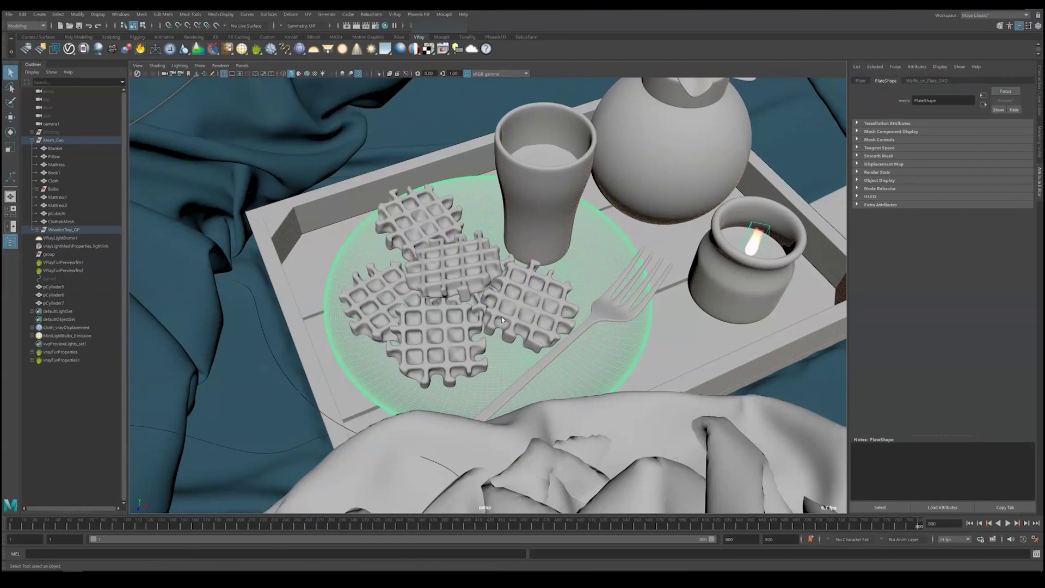
pyautogui.keyDown('shift'); pyautogui.click(502, 320); pyautogui.keyUp('shift')
pyautogui.keyDown('shift'); pyautogui.click(478, 304); pyautogui.keyUp('shift')
pyautogui.keyDown('shift'); pyautogui.click(436, 337); pyautogui.keyUp('shift')
pyautogui.keyDown('shift'); pyautogui.click(432, 279); pyautogui.keyUp('shift')
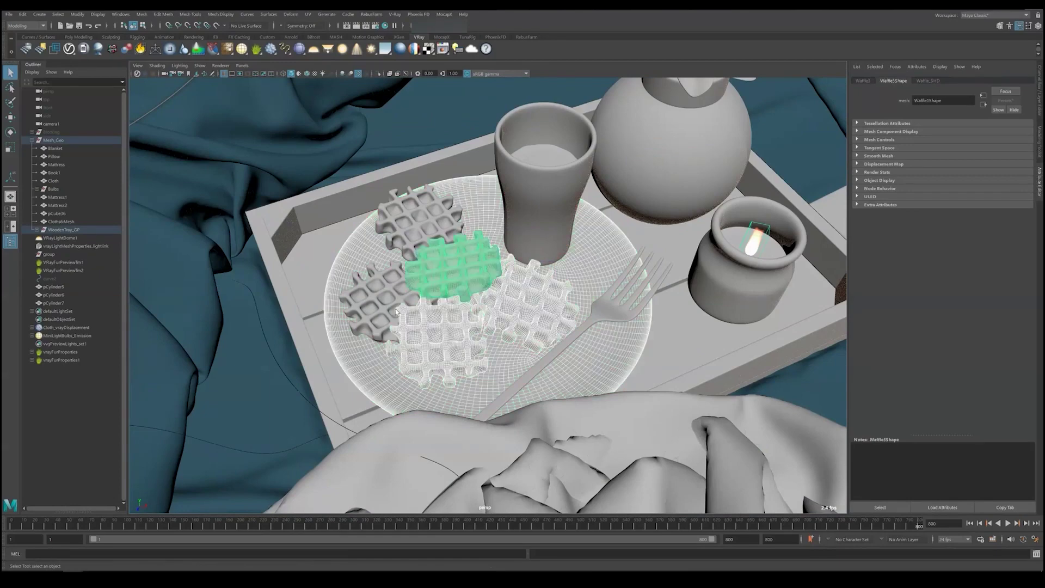
pyautogui.keyDown('shift'); pyautogui.click(397, 312); pyautogui.keyUp('shift')
pyautogui.keyDown('shift'); pyautogui.click(418, 218); pyautogui.keyUp('shift')
pyautogui.keyDown('shift'); pyautogui.click(371, 297); pyautogui.keyUp('shift')
pyautogui.keyDown('shift'); pyautogui.click(435, 343); pyautogui.keyUp('shift')
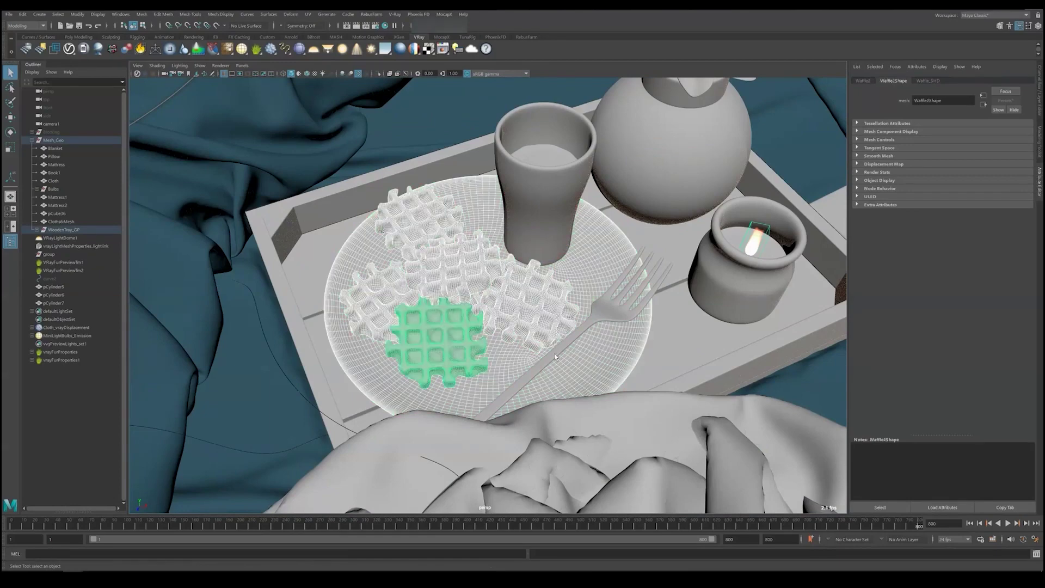
# Step: Add the fork and glass to the selection and hide the fur preview nodes
pyautogui.keyDown('shift'); pyautogui.click(601, 316); pyautogui.keyUp('shift')
pyautogui.keyDown('alt'); pyautogui.moveTo(599, 324); pyautogui.dragTo(584, 291); pyautogui.keyUp('alt')
pyautogui.keyDown('shift'); pyautogui.click(585, 289); pyautogui.keyUp('shift')
pyautogui.moveTo(531, 361)
pyautogui.keyDown('alt'); pyautogui.mouseDown()
pyautogui.moveTo(535, 340)
pyautogui.moveTo(534, 356)
pyautogui.mouseUp(); pyautogui.keyUp('alt')
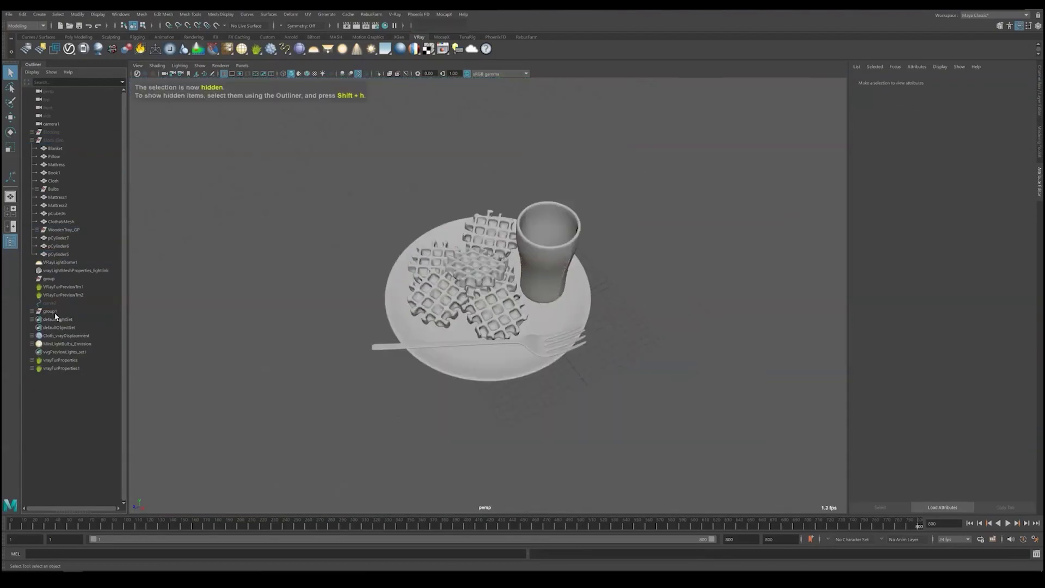
pyautogui.click(67, 293)
pyautogui.hotkey('ctrl', 'h')
pyautogui.keyDown('alt'); pyautogui.moveTo(490, 272); pyautogui.dragTo(517, 283); pyautogui.keyUp('alt')
pyautogui.click(518, 297)
# Step: Create a new cube above the plate and key its transform
pyautogui.click(392, 348)
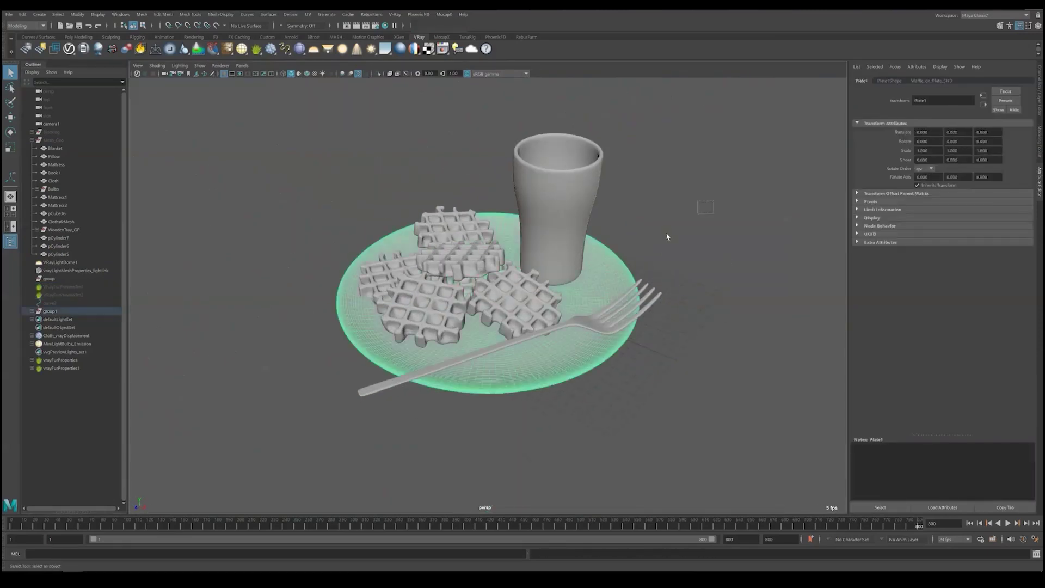
pyautogui.click(666, 240)
pyautogui.keyDown('shift'); pyautogui.rightClick(661, 255); pyautogui.keyUp('shift')
pyautogui.click(661, 278)
pyautogui.press('w')
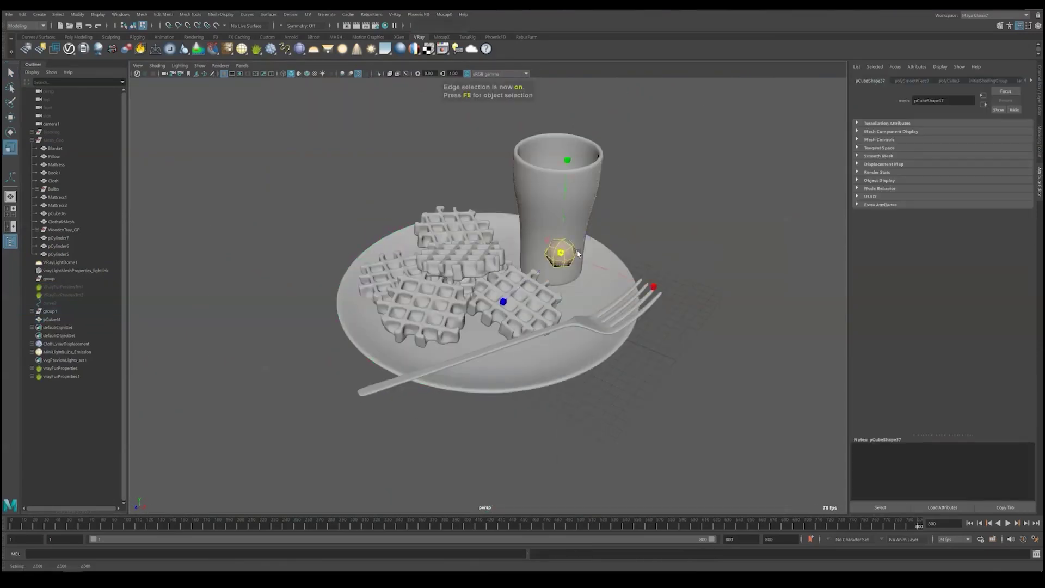
pyautogui.moveTo(544, 267)
pyautogui.keyDown('alt'); pyautogui.mouseDown()
pyautogui.moveTo(542, 485)
pyautogui.moveTo(558, 321)
pyautogui.moveTo(539, 349)
pyautogui.mouseUp(); pyautogui.keyUp('alt')
pyautogui.press('s')
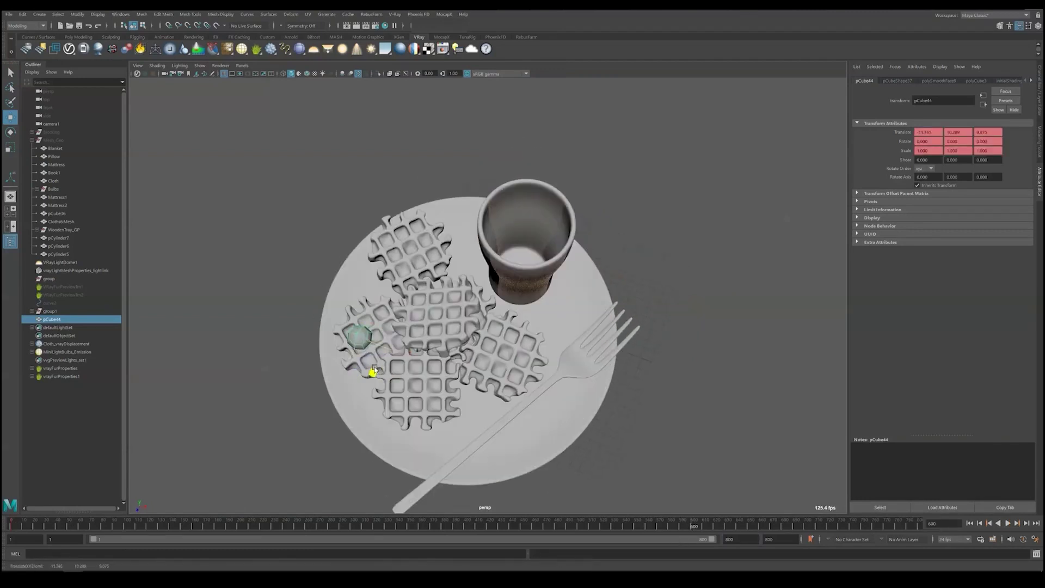
# Step: Play the animation from around frames 450 and 168 to watch the sphere move
pyautogui.click(505, 522)
pyautogui.hotkey('alt', 'v')
pyautogui.moveTo(227, 518); pyautogui.dragTo(55, 524)
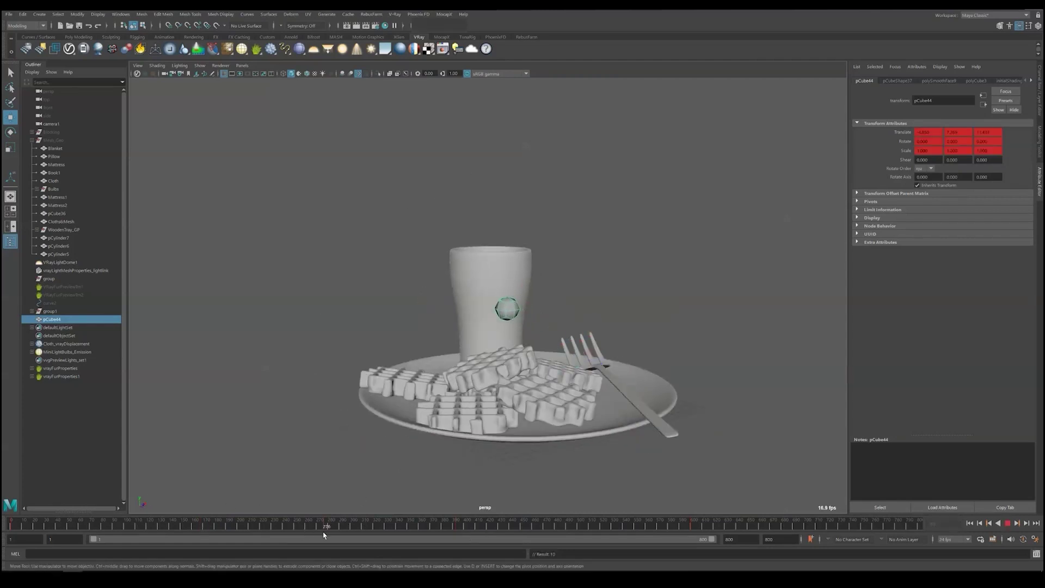
pyautogui.keyDown('alt'); pyautogui.moveTo(457, 316); pyautogui.dragTo(451, 294); pyautogui.keyUp('alt')
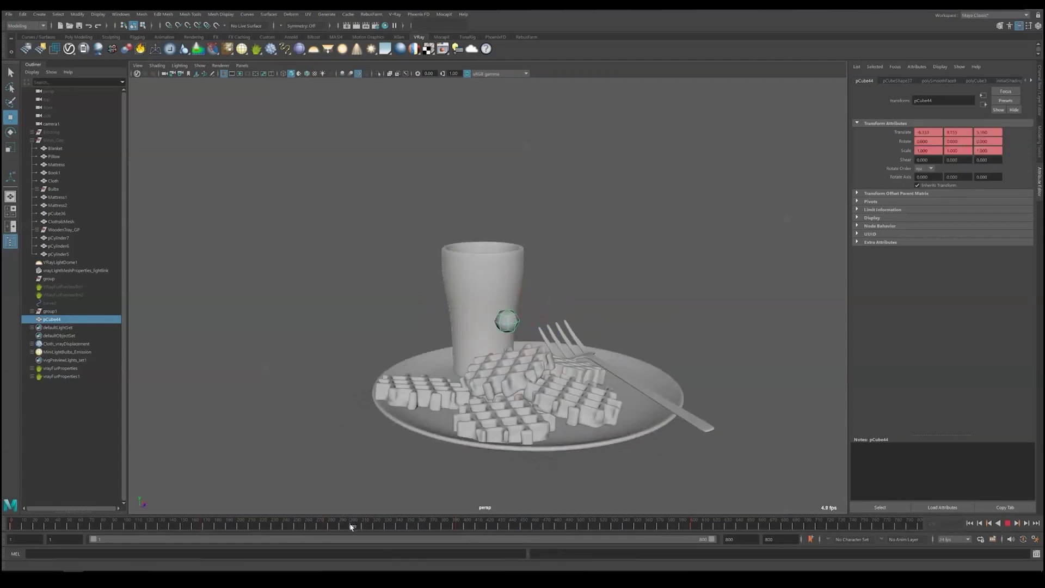
pyautogui.hotkey('alt', 'v')
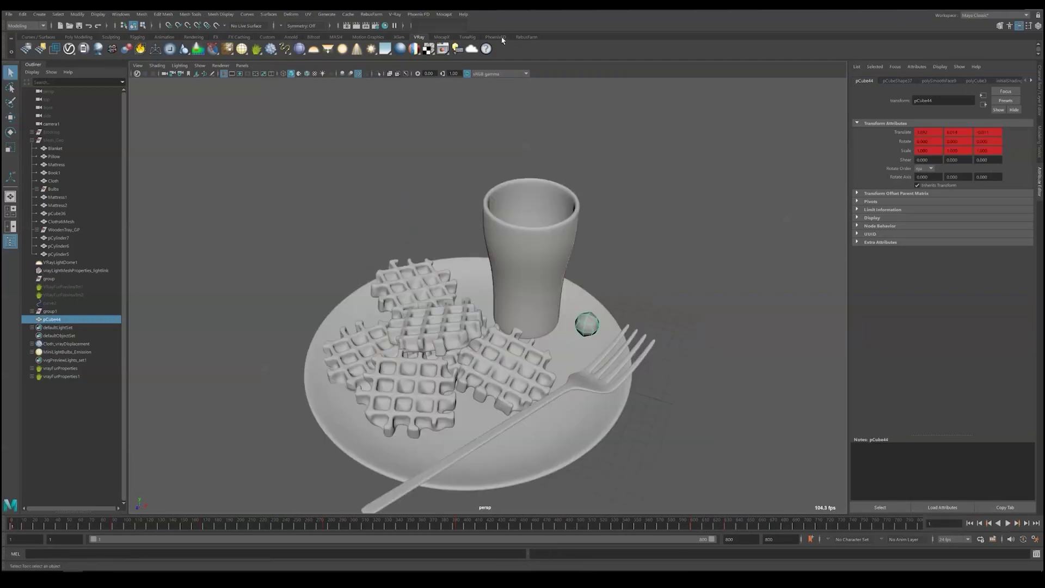
pyautogui.click(496, 37)
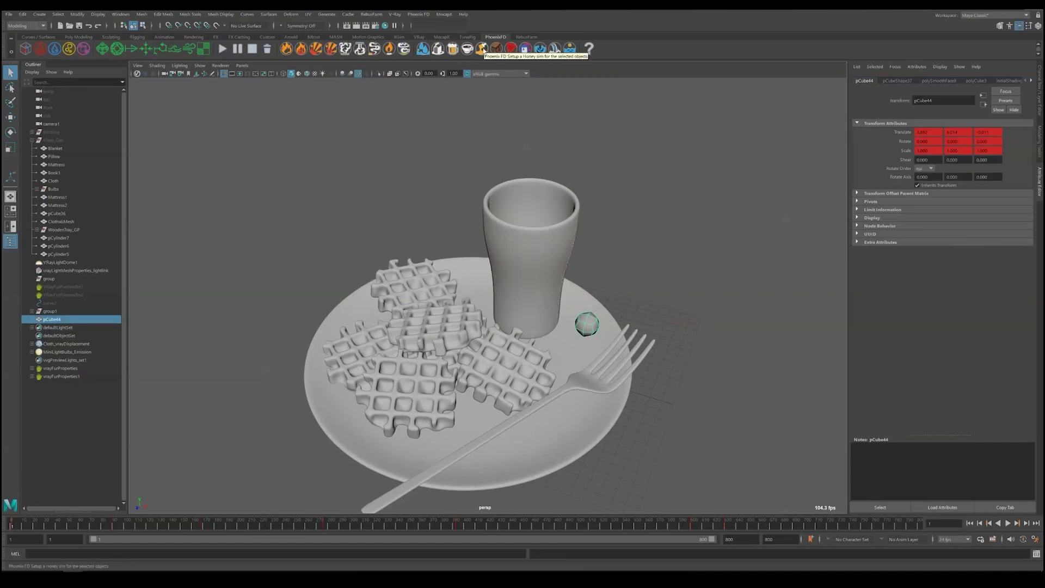
# Step: Create a Phoenix FD liquid simulator, set grid Z size to 474 and adjust resolution
pyautogui.click(483, 50)
pyautogui.click(589, 303)
pyautogui.press('w')
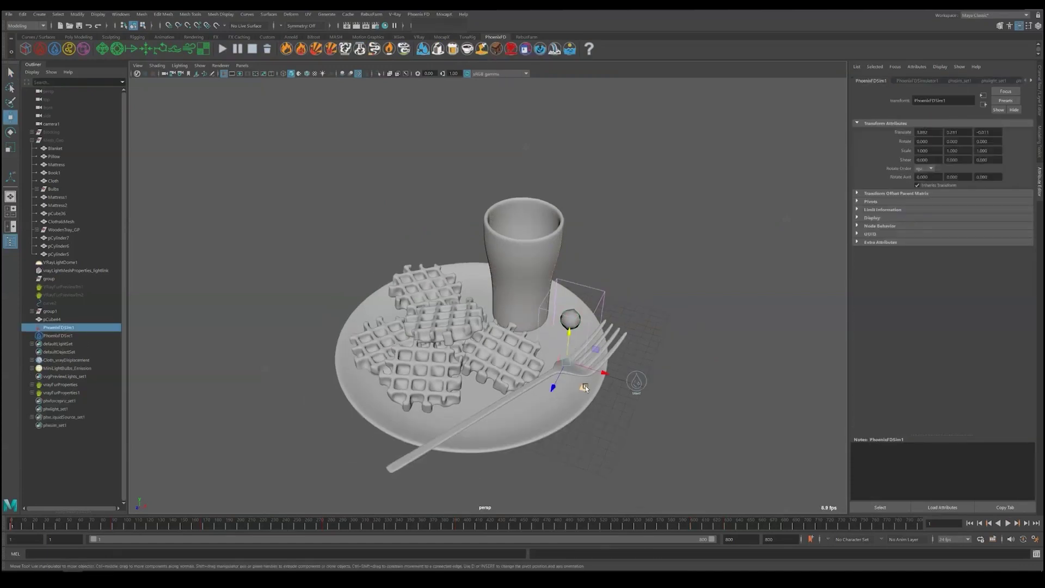
pyautogui.click(878, 152)
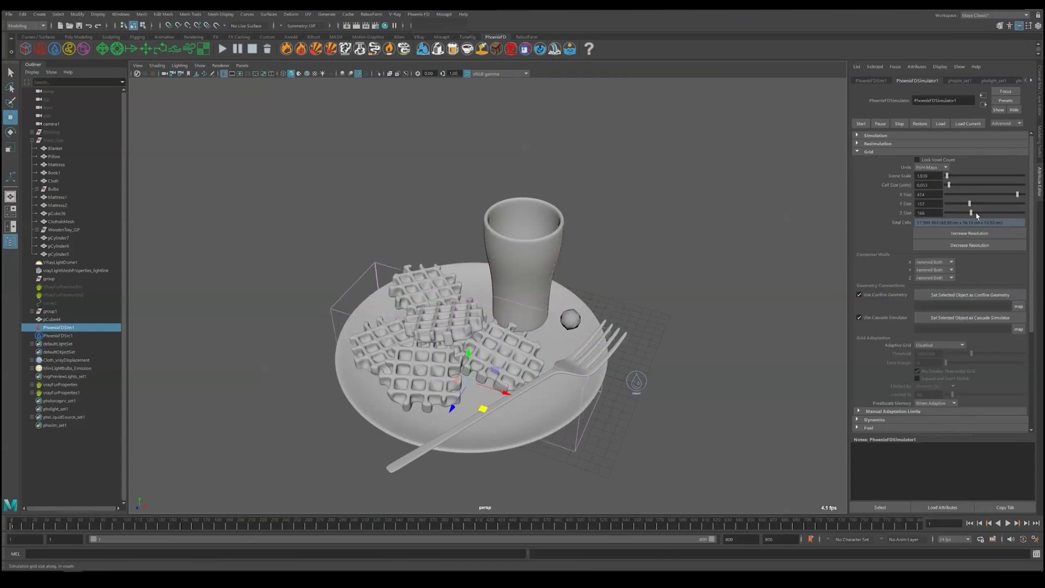
pyautogui.moveTo(971, 213); pyautogui.dragTo(1018, 213)
pyautogui.keyDown('alt'); pyautogui.moveTo(526, 283); pyautogui.dragTo(522, 223); pyautogui.keyUp('alt')
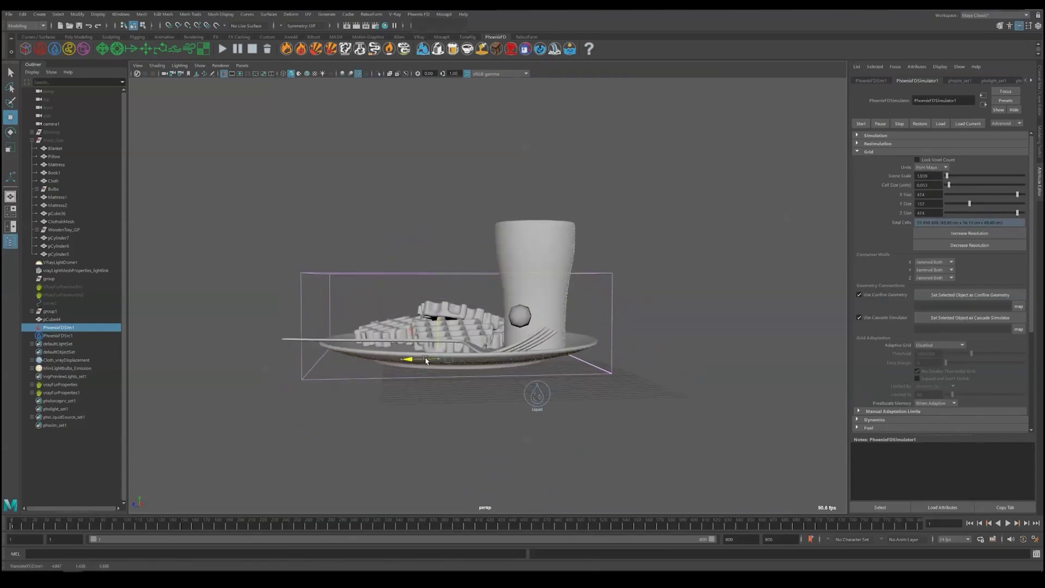
pyautogui.keyDown('alt'); pyautogui.moveTo(427, 360); pyautogui.dragTo(452, 376); pyautogui.keyUp('alt')
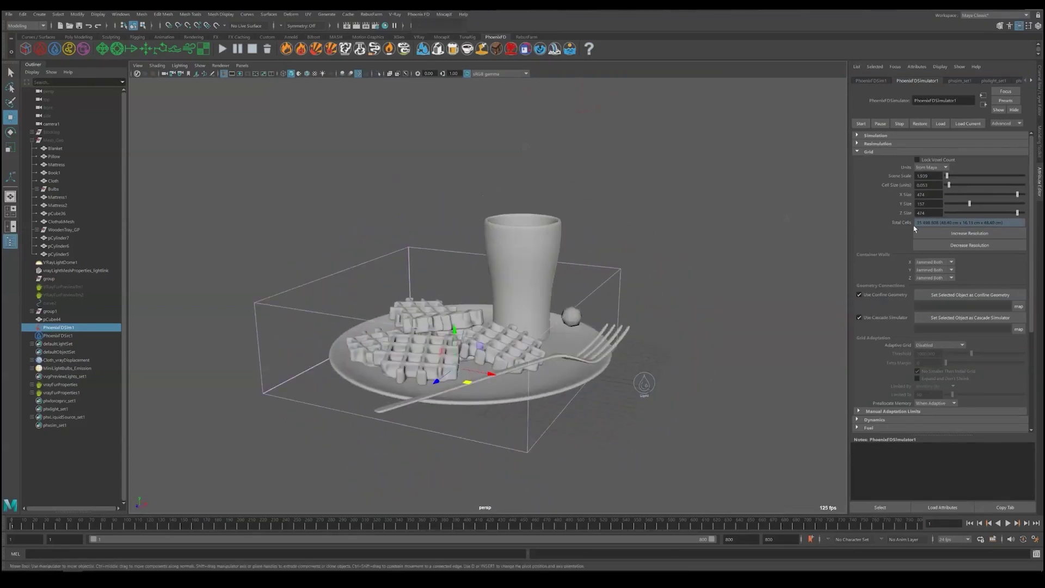
pyautogui.click(945, 246)
pyautogui.click(945, 233)
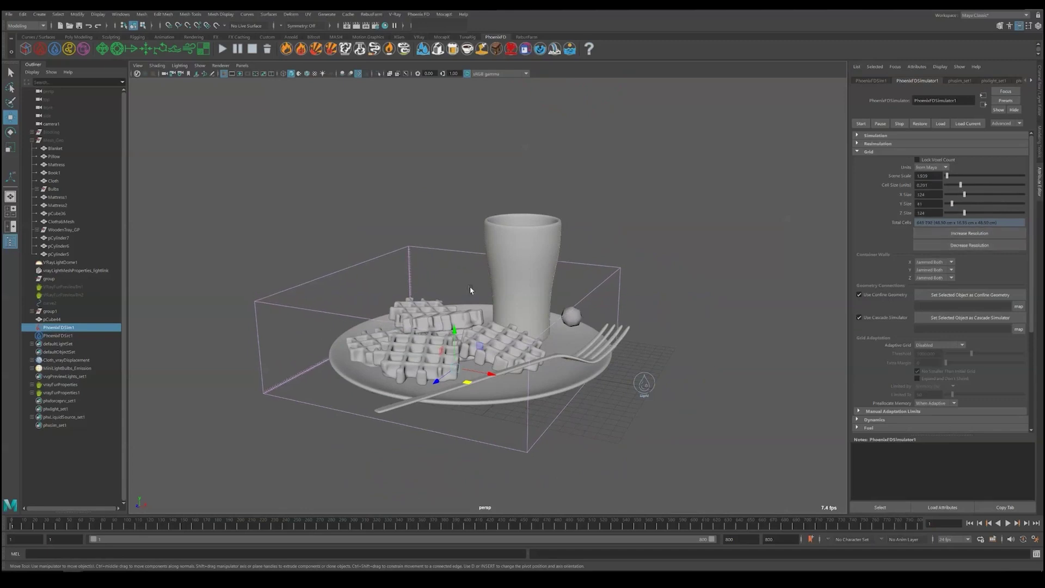
pyautogui.hotkey('alt', 'v')
pyautogui.hotkey('alt', 'v')
pyautogui.keyDown('alt'); pyautogui.moveTo(522, 333); pyautogui.dragTo(547, 340); pyautogui.keyUp('alt')
# Step: Set the simulator's X and Y container walls to Open and test playback
pyautogui.click(934, 270)
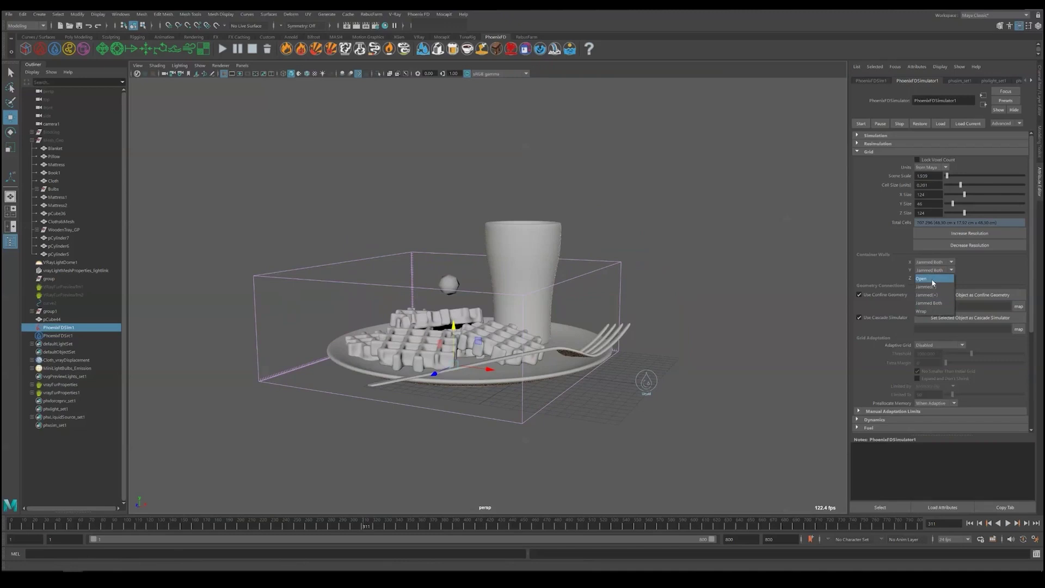
pyautogui.click(932, 281)
pyautogui.click(936, 265)
pyautogui.click(932, 273)
pyautogui.hotkey('alt', 'v')
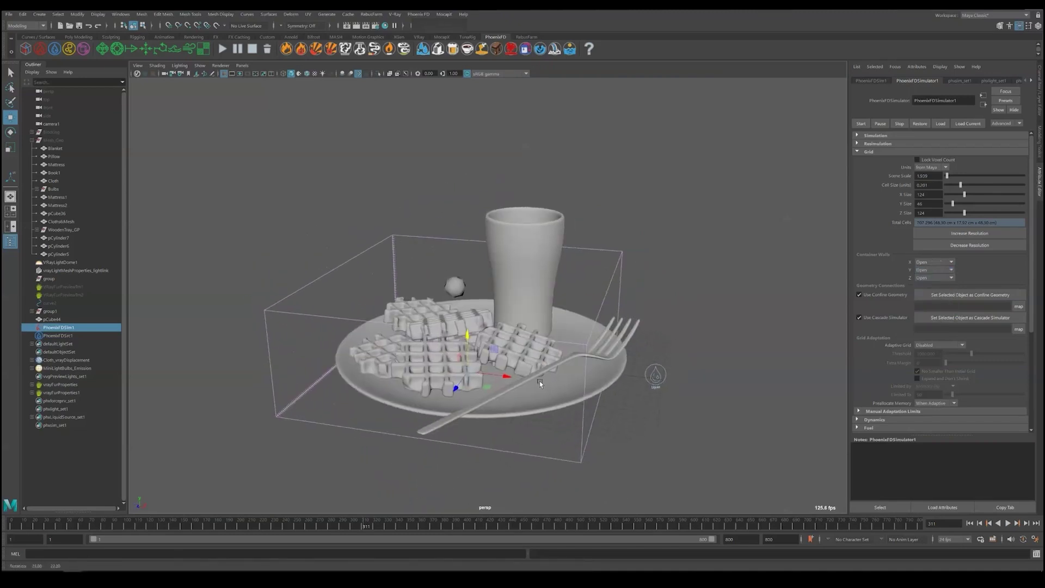
pyautogui.hotkey('alt', 'v')
pyautogui.keyDown('alt'); pyautogui.moveTo(506, 348); pyautogui.dragTo(537, 361); pyautogui.keyUp('alt')
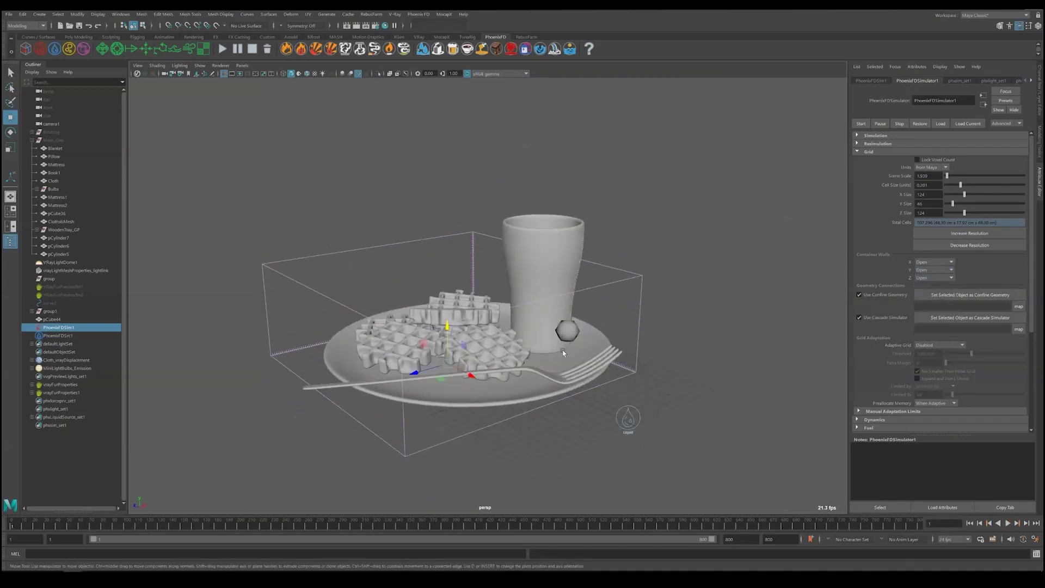
# Step: Set the simulator's Dynamics Steps Per Frame to 1
pyautogui.click(869, 152)
pyautogui.click(888, 177)
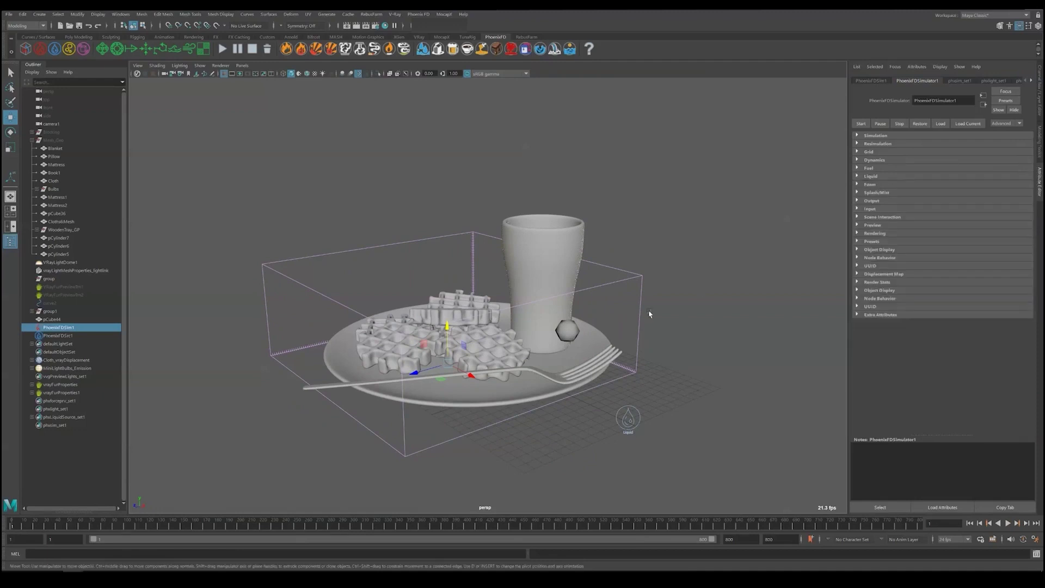
pyautogui.keyDown('alt'); pyautogui.moveTo(649, 322); pyautogui.dragTo(633, 286); pyautogui.keyUp('alt')
pyautogui.click(875, 160)
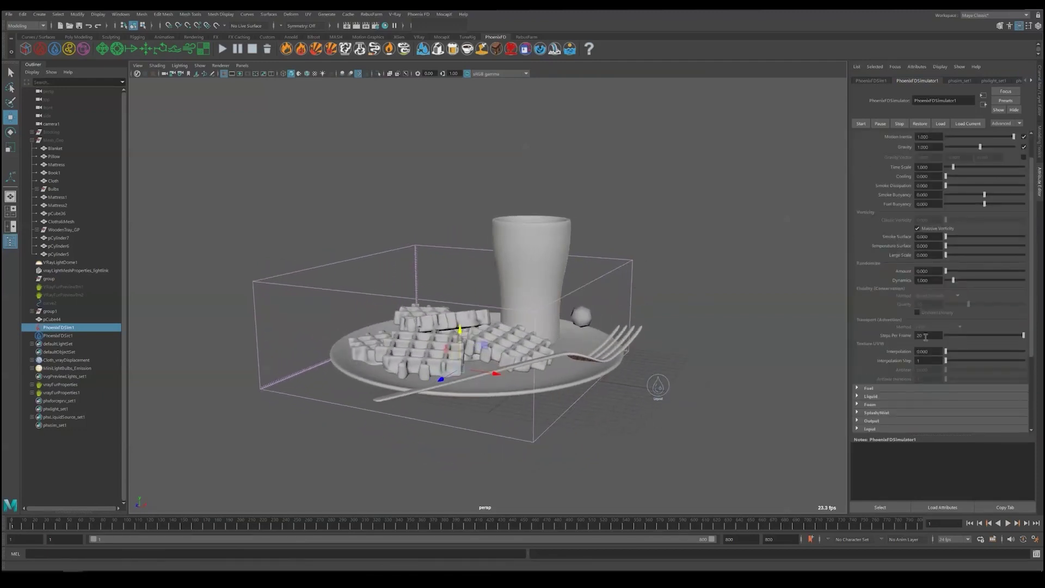
pyautogui.click(929, 335)
pyautogui.write('1')
pyautogui.press('Return')
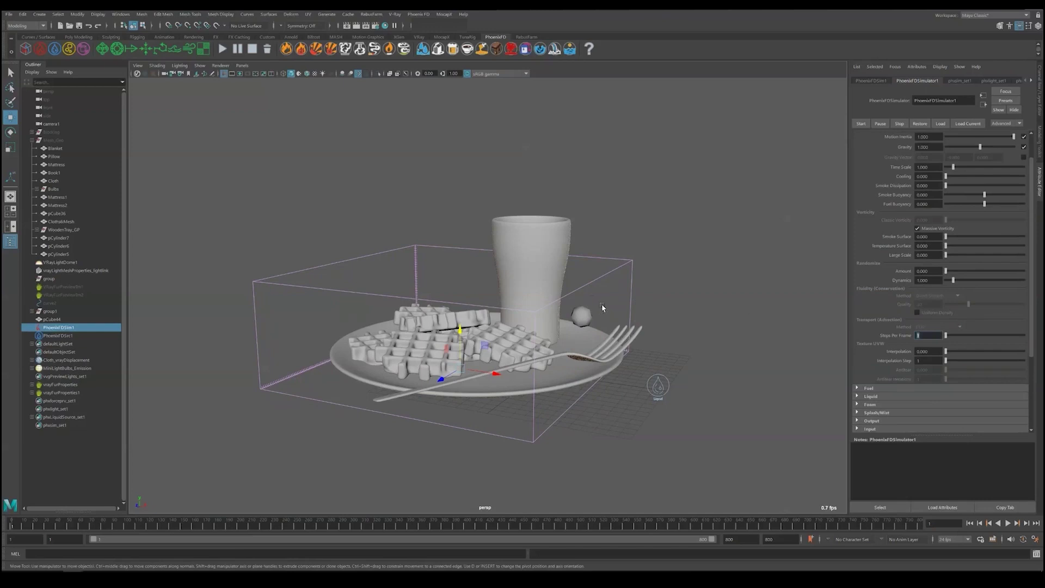
# Step: Change the keying of PhoenixFDSrc1's Discharge value and play the timeline to check timing
pyautogui.click(58, 335)
pyautogui.rightClick(928, 202)
pyautogui.click(948, 234)
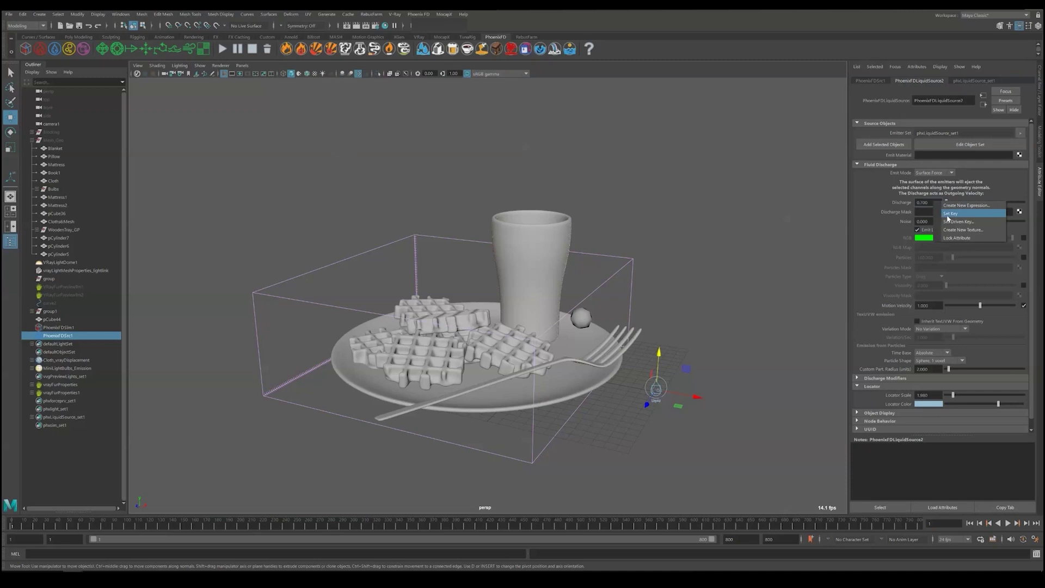
pyautogui.hotkey('alt', 'v')
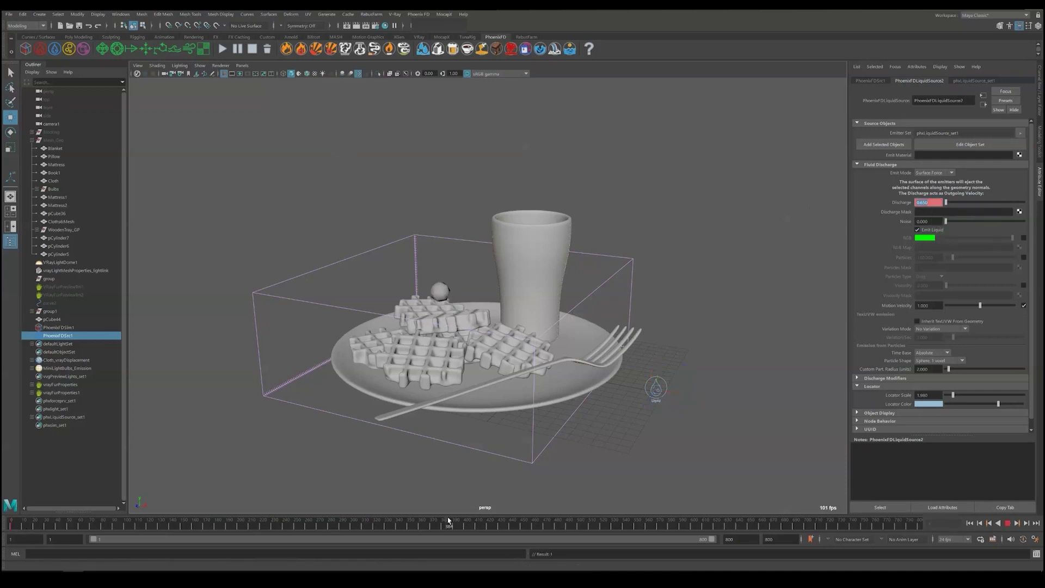
pyautogui.hotkey('alt', 'v')
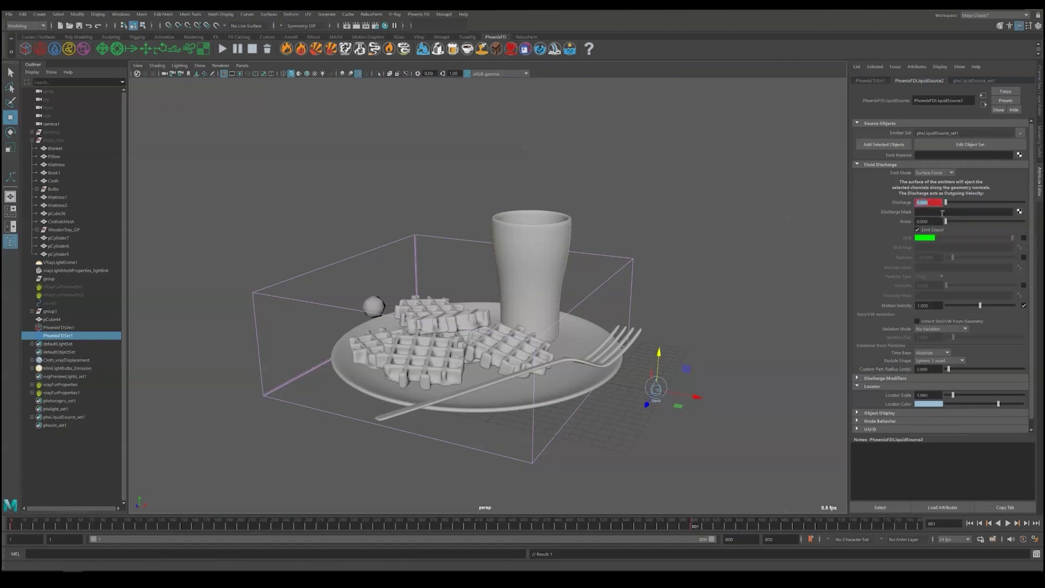
pyautogui.click(685, 526)
pyautogui.hotkey('alt', 'v')
pyautogui.hotkey('alt', 'v')
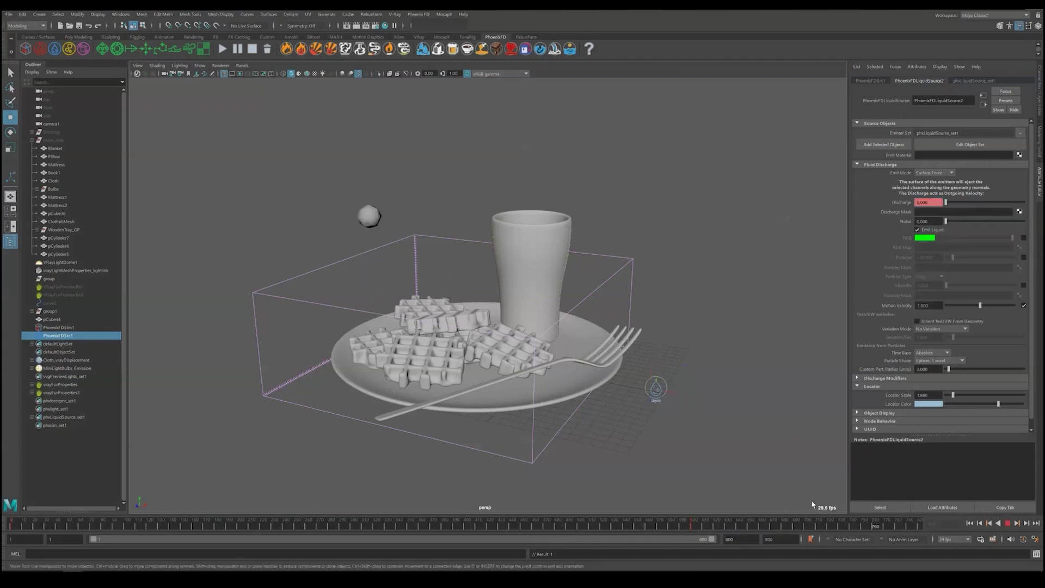
# Step: Run the liquid simulation with the Preview rollout open, then scrub back through the frames
pyautogui.click(221, 50)
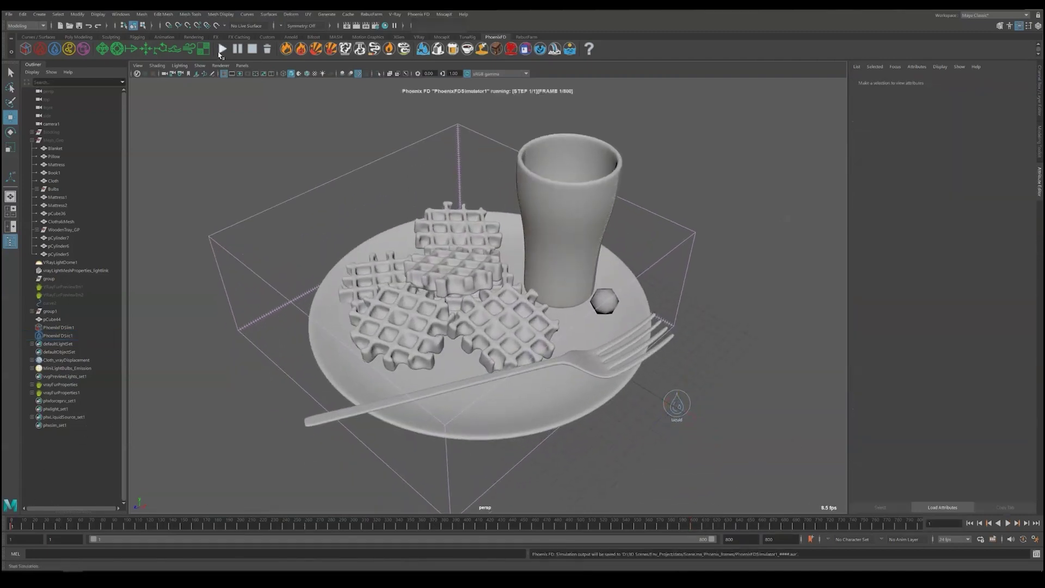
pyautogui.click(59, 327)
pyautogui.scroll(-5, 926, 326)
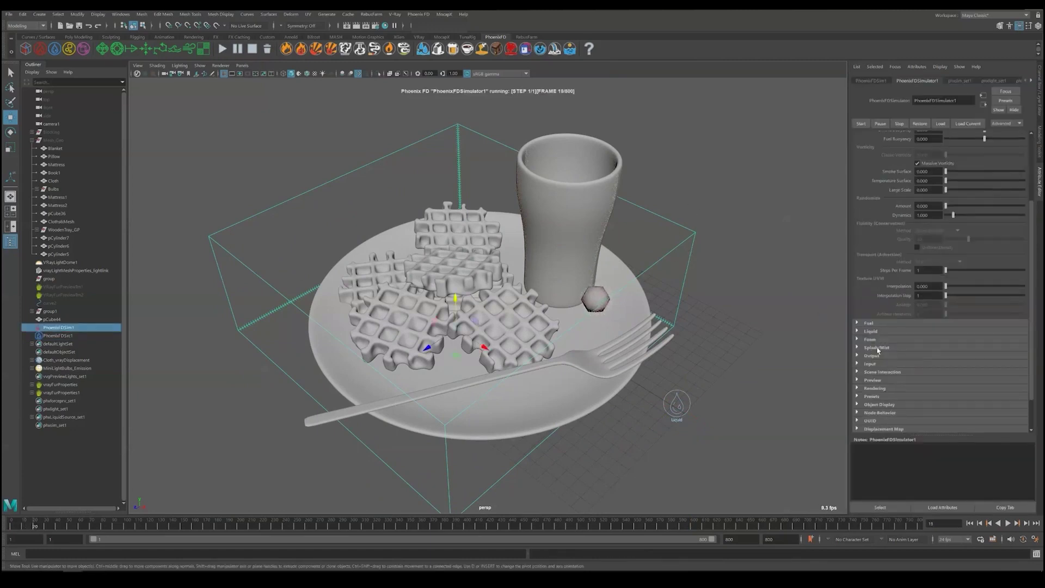
pyautogui.click(882, 380)
pyautogui.click(713, 313)
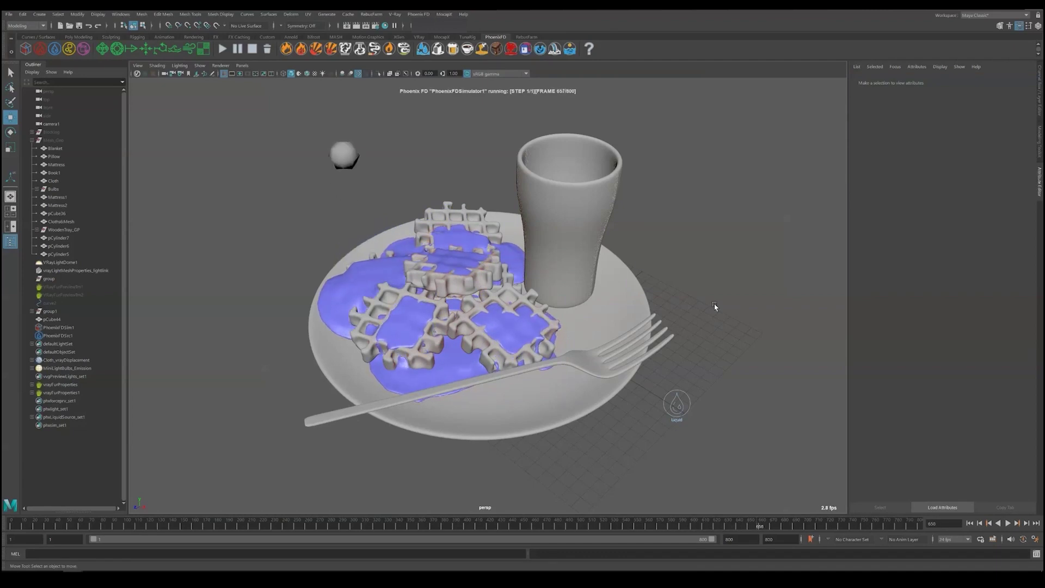
pyautogui.keyDown('alt'); pyautogui.moveTo(715, 307); pyautogui.dragTo(503, 398); pyautogui.keyUp('alt')
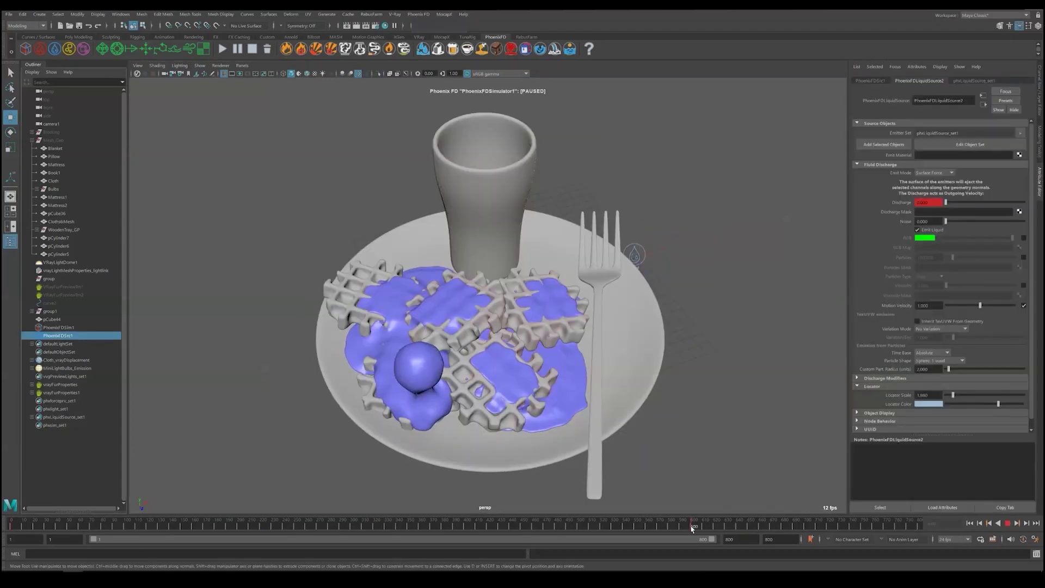
pyautogui.moveTo(625, 526); pyautogui.dragTo(245, 526)
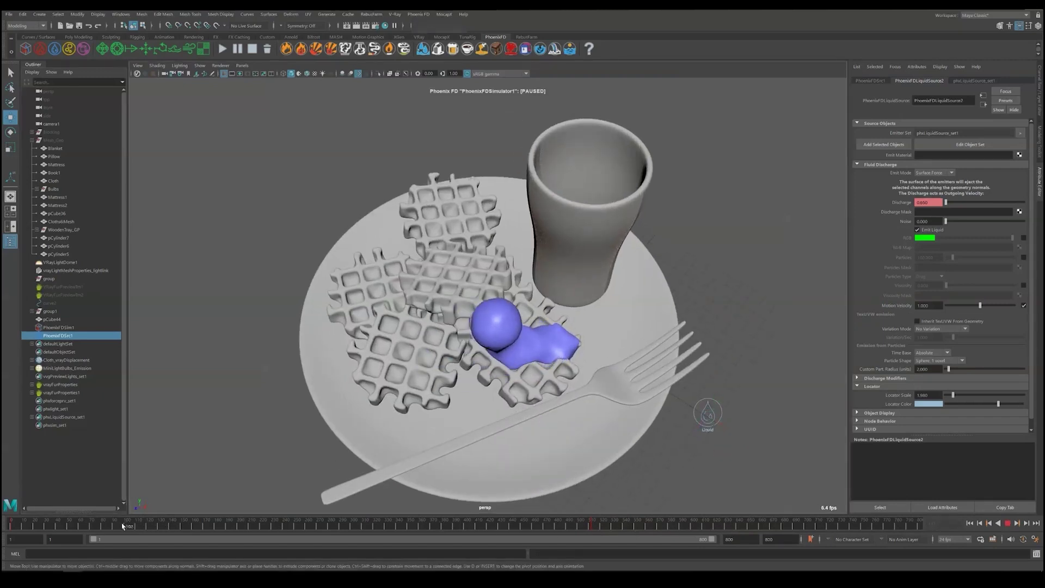
# Step: Key the liquid source's Discharge to 0 around frame 122 and rerun the simulation
pyautogui.moveTo(122, 526); pyautogui.dragTo(120, 527)
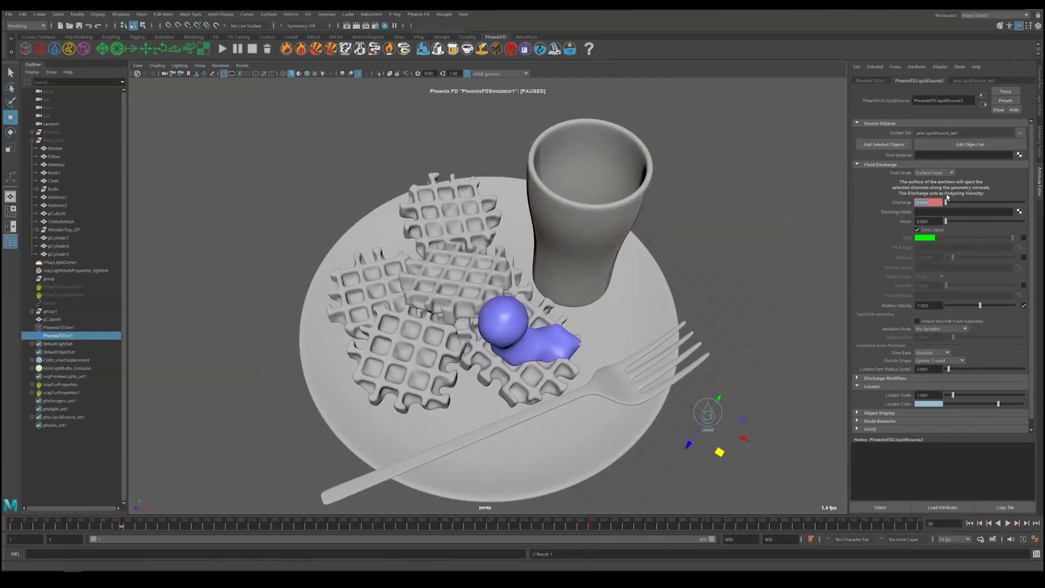
pyautogui.moveTo(119, 529); pyautogui.dragTo(150, 528)
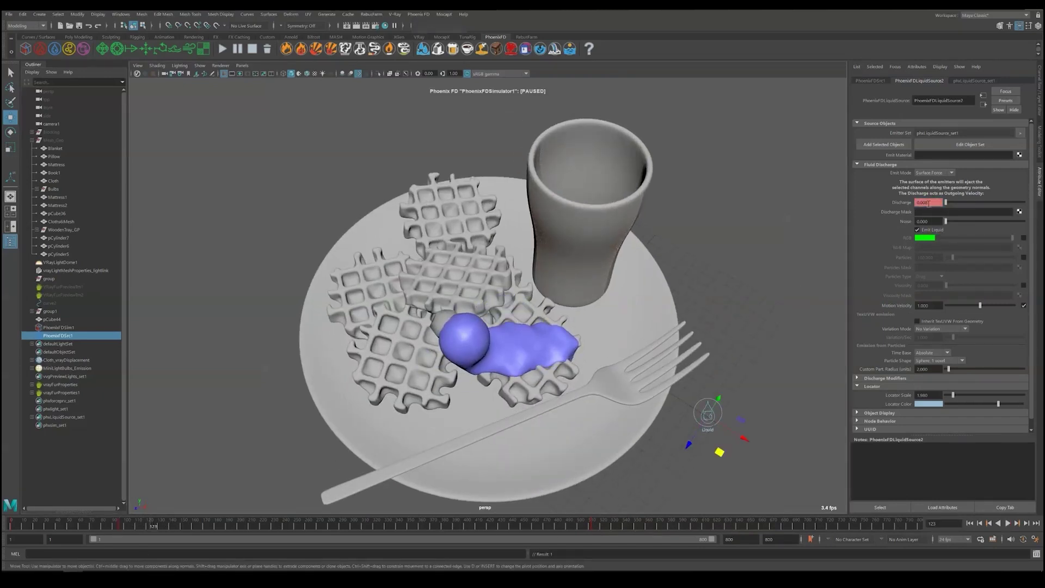
pyautogui.write('0')
pyautogui.press('Return')
pyautogui.hotkey('alt', 'v')
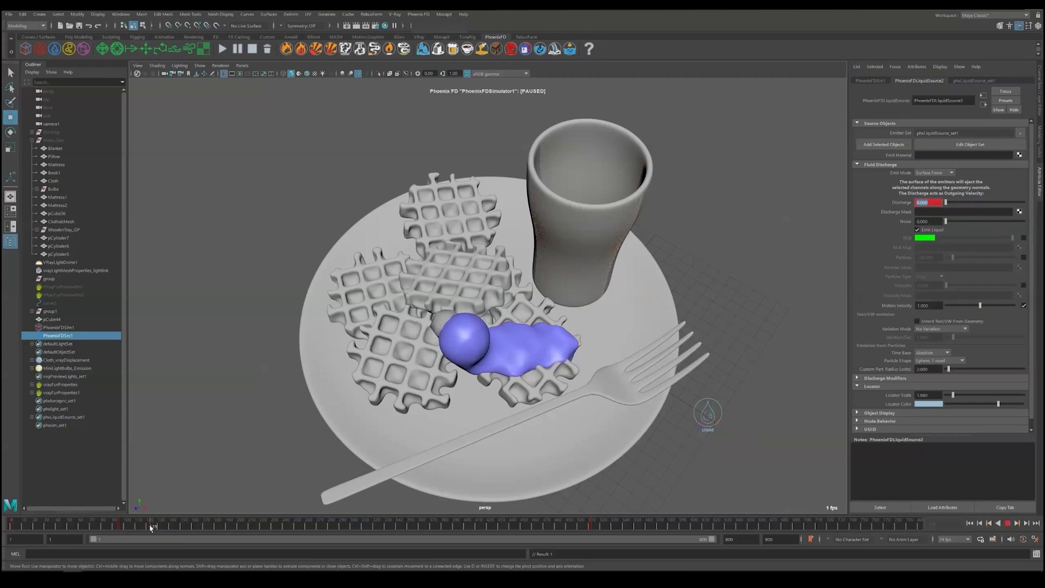
pyautogui.click(222, 48)
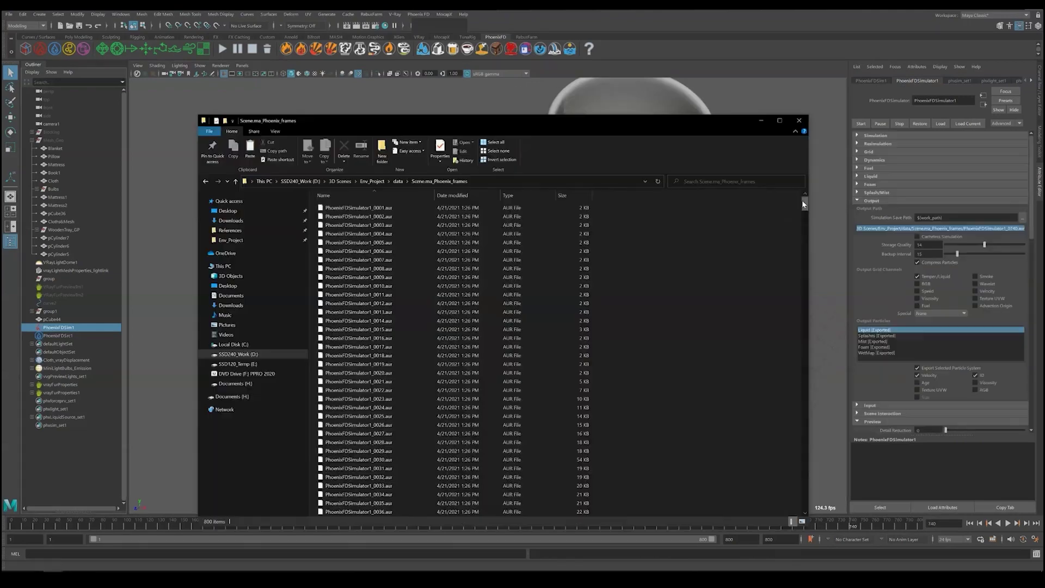
pyautogui.moveTo(802, 200); pyautogui.dragTo(787, 480)
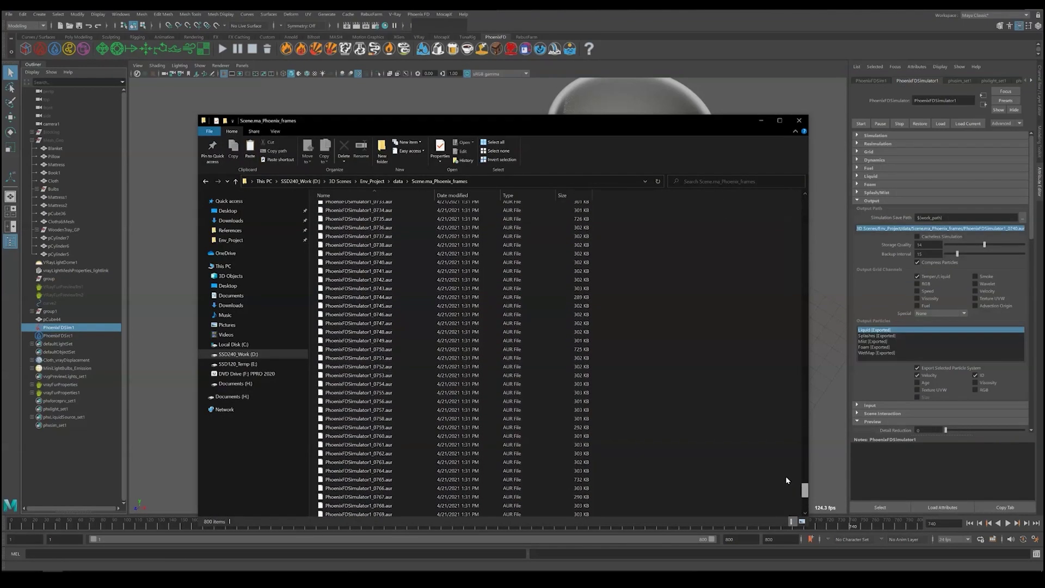
# Step: Cut PhoenixFDSimulator1_0740.aur and paste it into the data folder
pyautogui.click(382, 265)
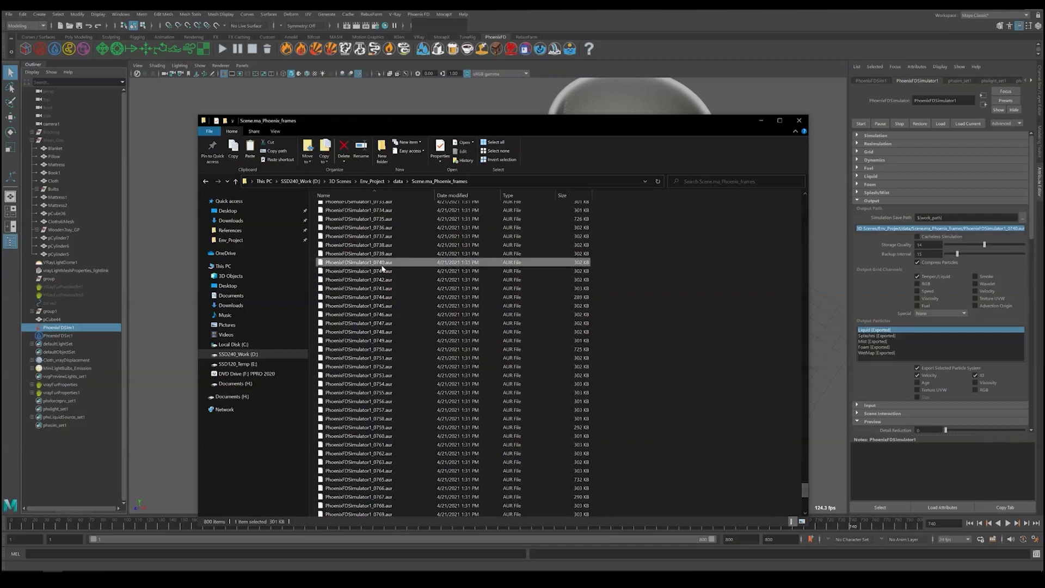
pyautogui.rightClick(369, 262)
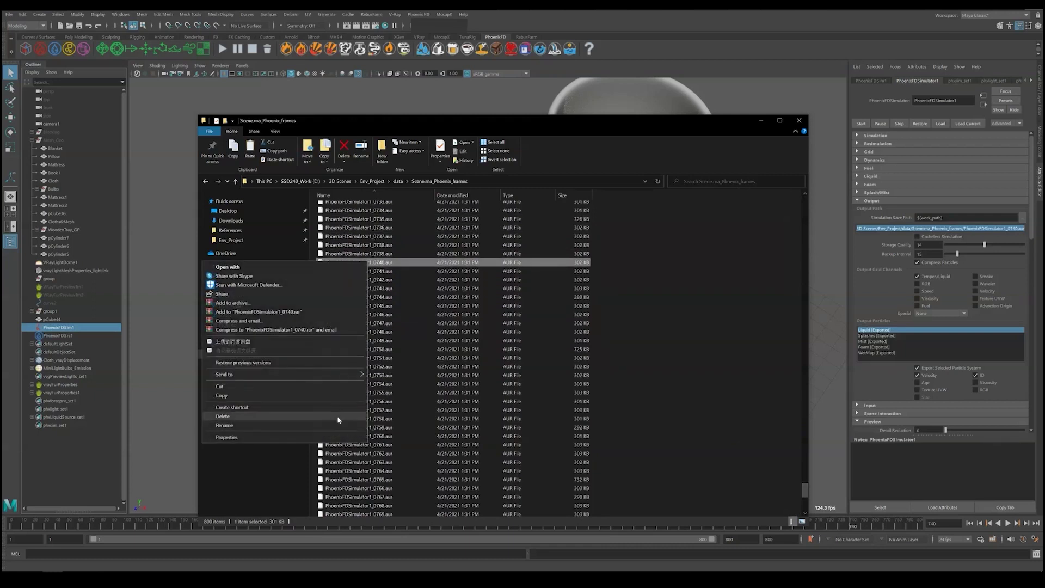
pyautogui.click(288, 387)
pyautogui.click(398, 180)
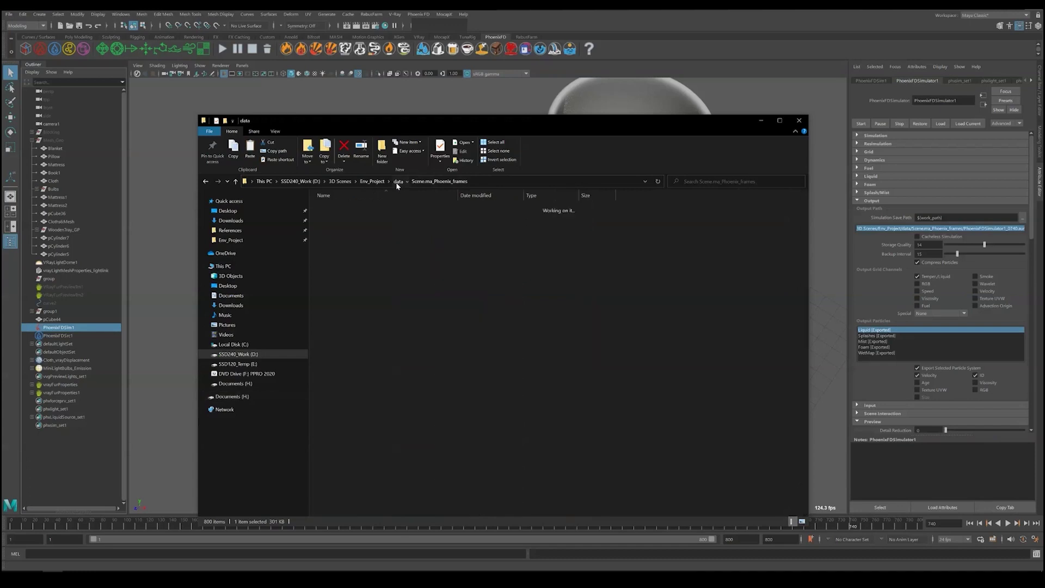
pyautogui.rightClick(386, 269)
pyautogui.hotkey('ctrl', 'v')
# Step: Rename it PhoenixFDSimulator1_0740_LiquidBackup.aur and return to Maya
pyautogui.press('F2')
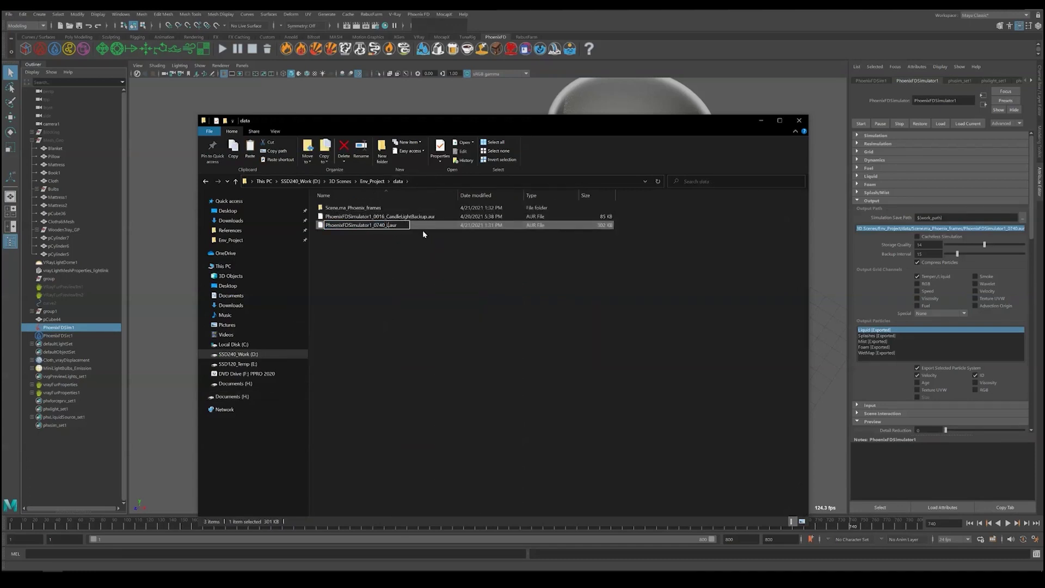
pyautogui.write('_LiquidB')
pyautogui.press('Return')
pyautogui.click(425, 270)
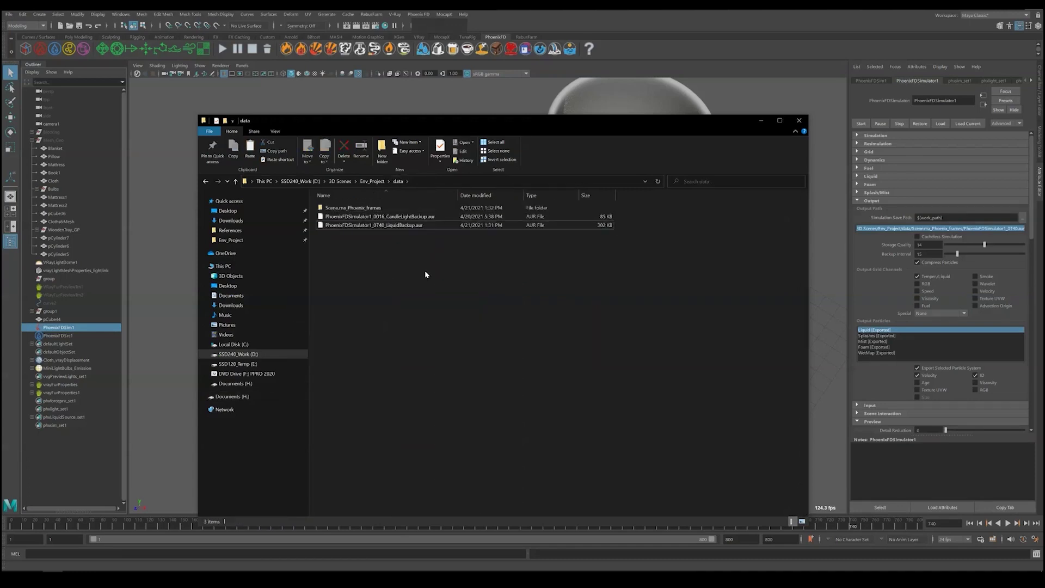
pyautogui.click(762, 120)
pyautogui.moveTo(52, 319); pyautogui.dragTo(53, 337)
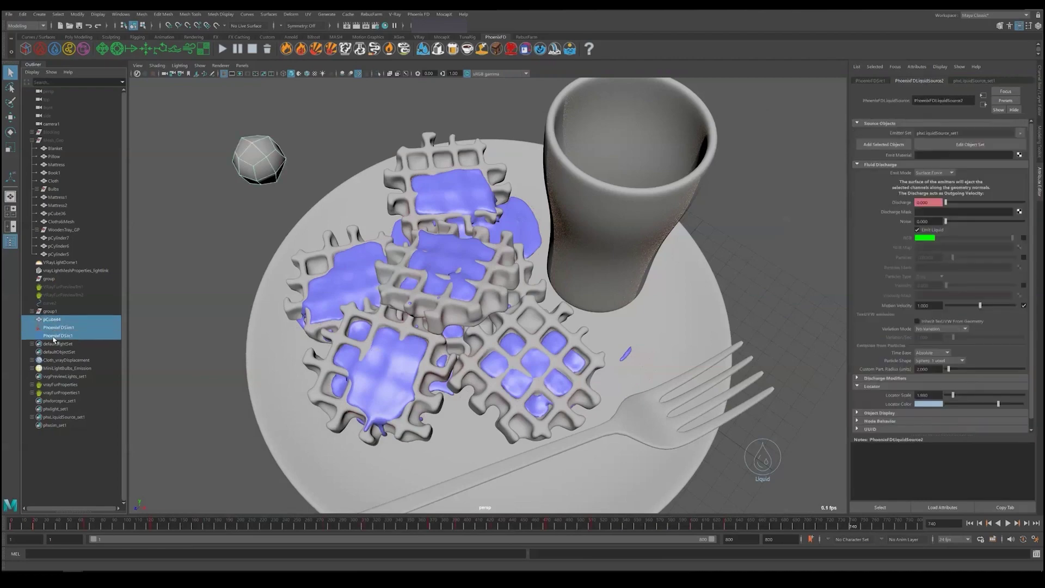
# Step: Hide the Phoenix simulator and source, and load the LiquidBackup .aur cache into a new V-Ray Volume Grid
pyautogui.hotkey('ctrl', 'h')
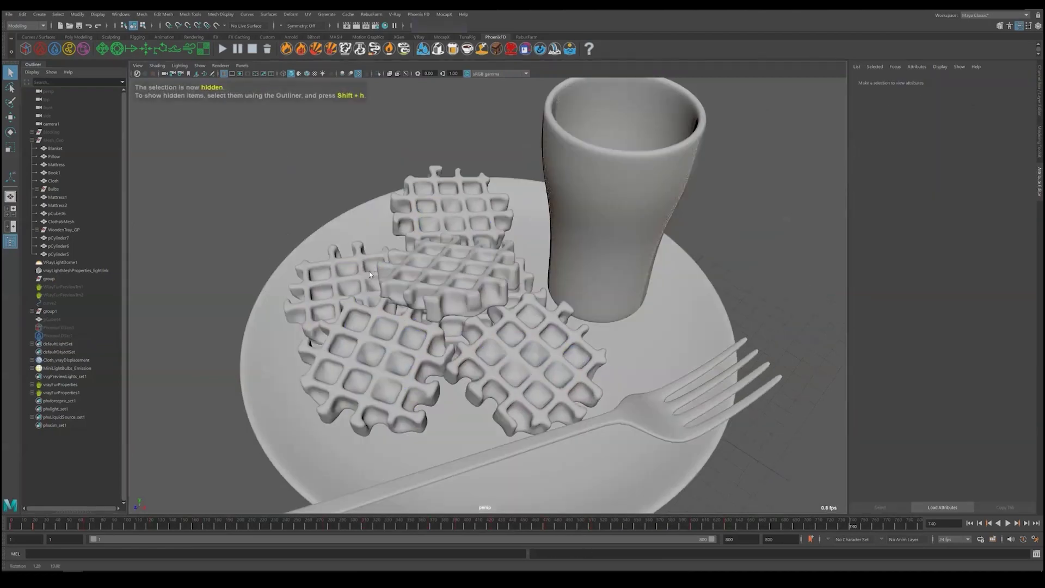
pyautogui.click(419, 37)
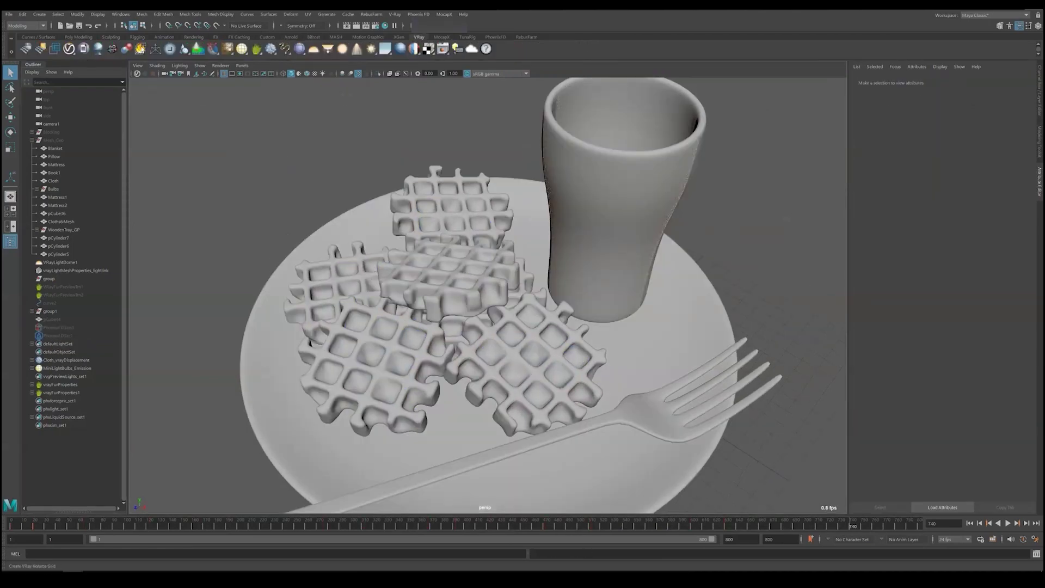
pyautogui.click(471, 48)
pyautogui.click(1022, 158)
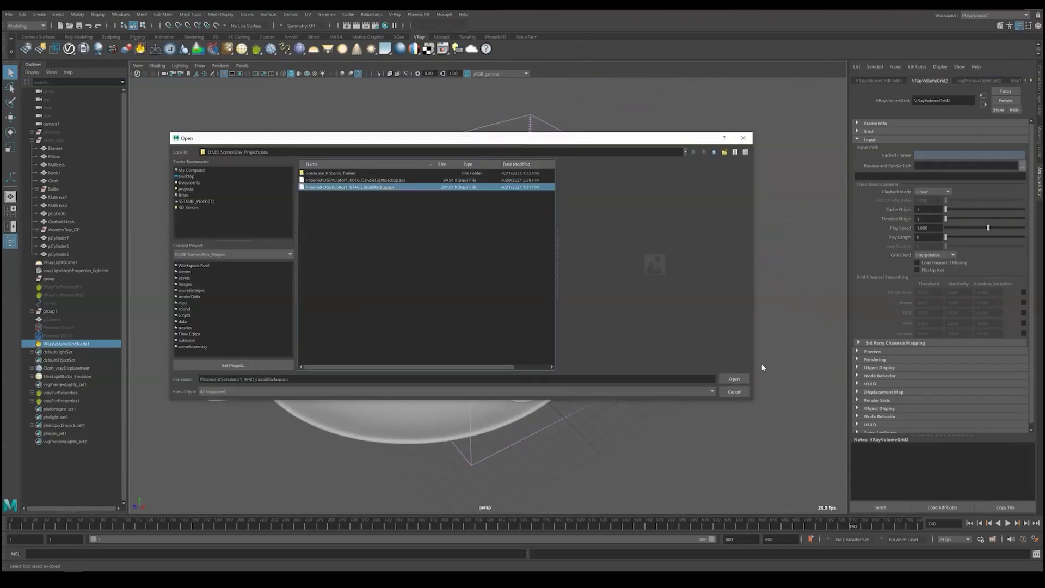
pyautogui.click(734, 379)
# Step: Turn off the temperature voxel preview and collapse the grid's mesh and voxel preview settings
pyautogui.click(873, 351)
pyautogui.scroll(-2, 929, 359)
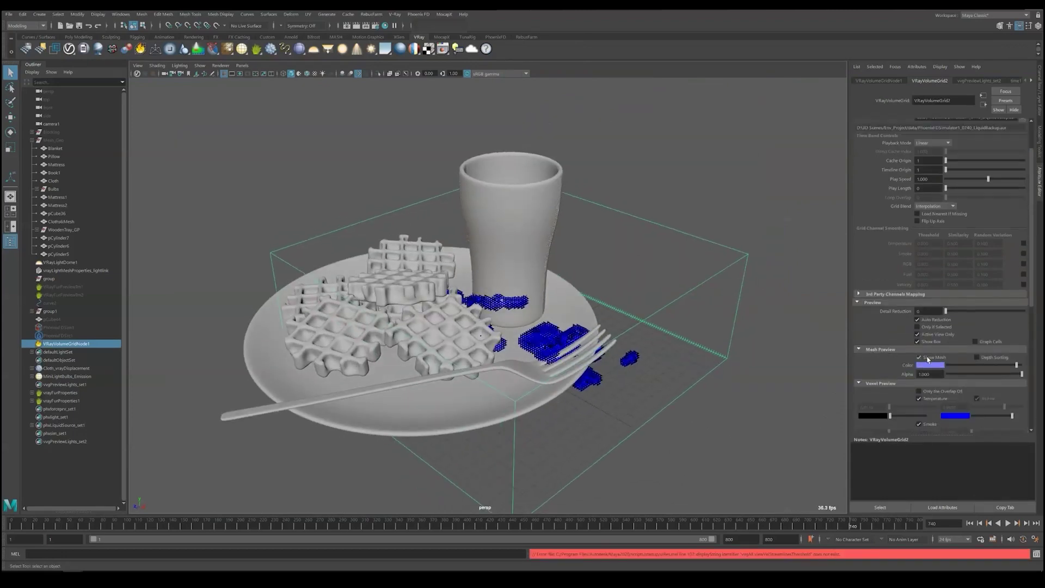
pyautogui.scroll(-2, 926, 356)
pyautogui.click(920, 351)
pyautogui.click(881, 300)
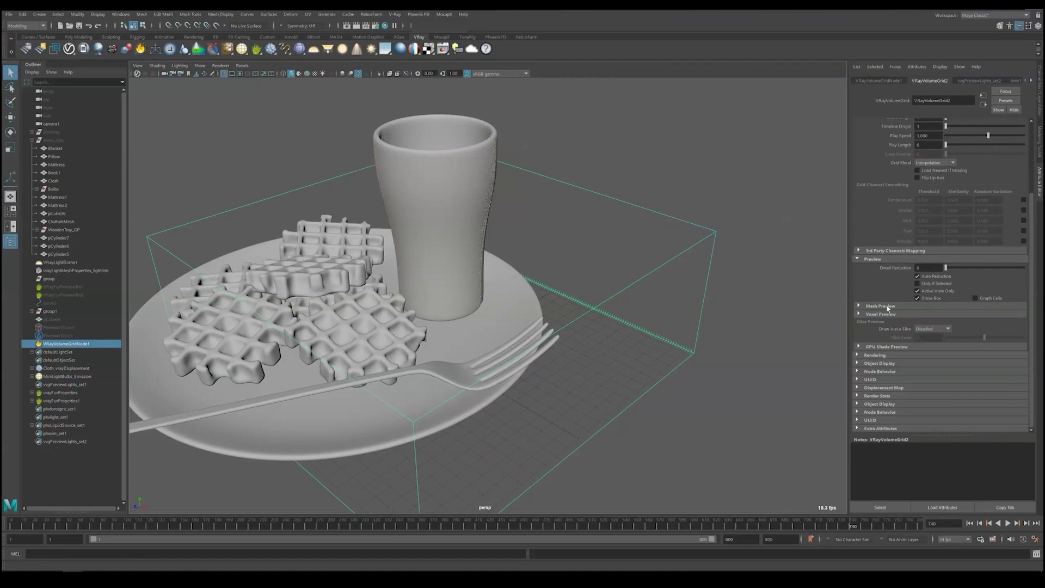
pyautogui.click(881, 309)
pyautogui.scroll(-2, 904, 354)
# Step: Set the Surface Channel to Liquid/Temperature, adjust the isosurface level, and expand the Mesh settings
pyautogui.click(940, 403)
pyautogui.click(935, 414)
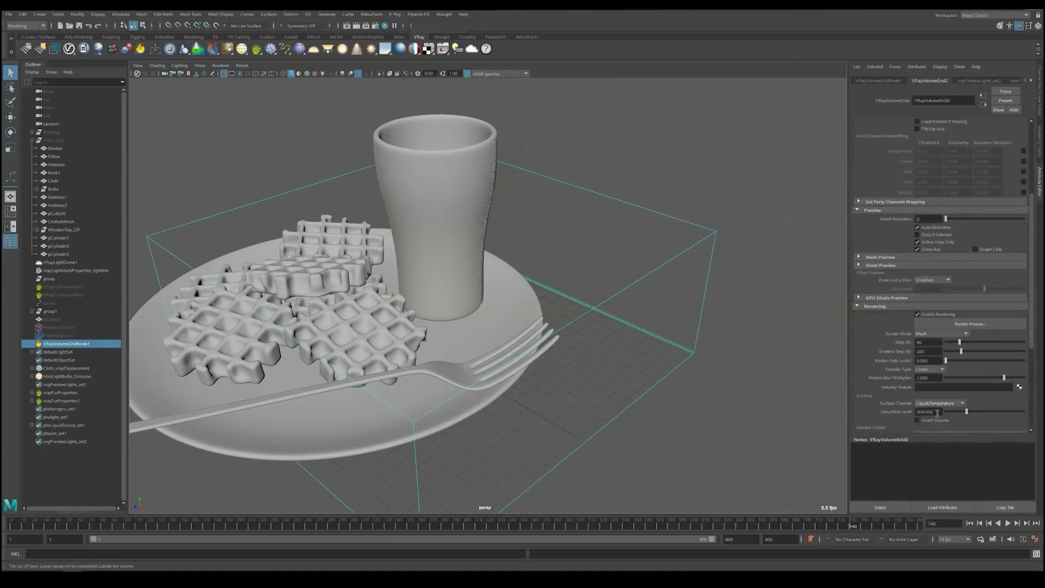
pyautogui.click(926, 412)
pyautogui.scroll(-5, 898, 413)
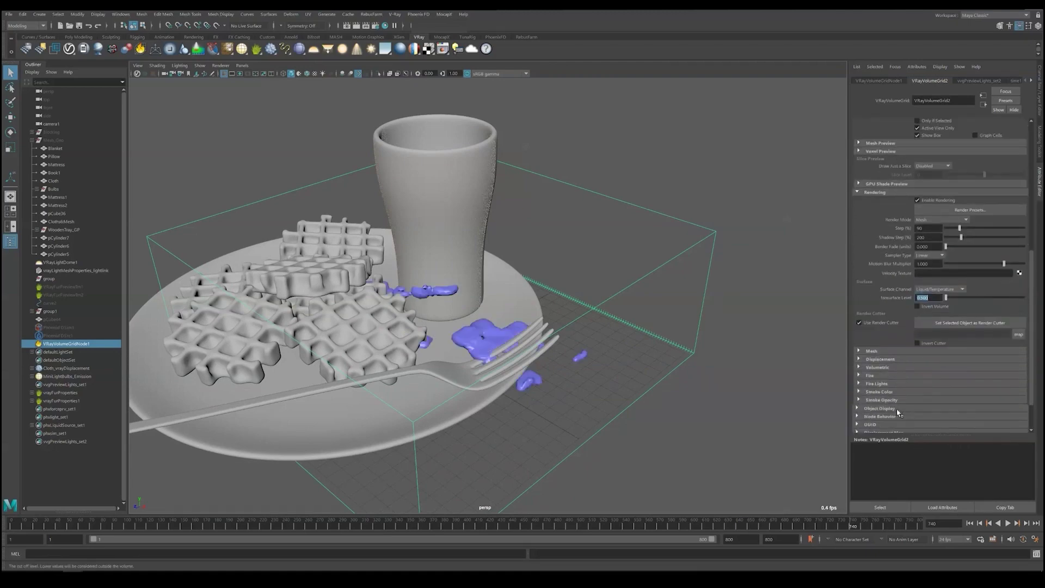
pyautogui.click(872, 351)
pyautogui.scroll(-2, 881, 354)
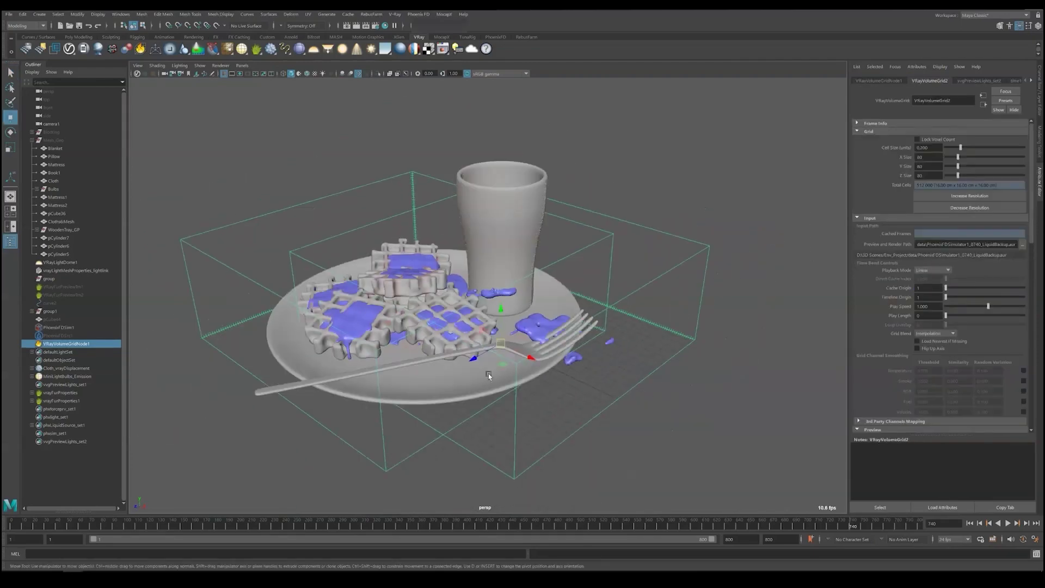
# Step: Orbit over the plate to check the honey mesh, then render the camera1 shot in V-Ray
pyautogui.keyDown('alt'); pyautogui.moveTo(403, 354); pyautogui.dragTo(603, 342); pyautogui.keyUp('alt')
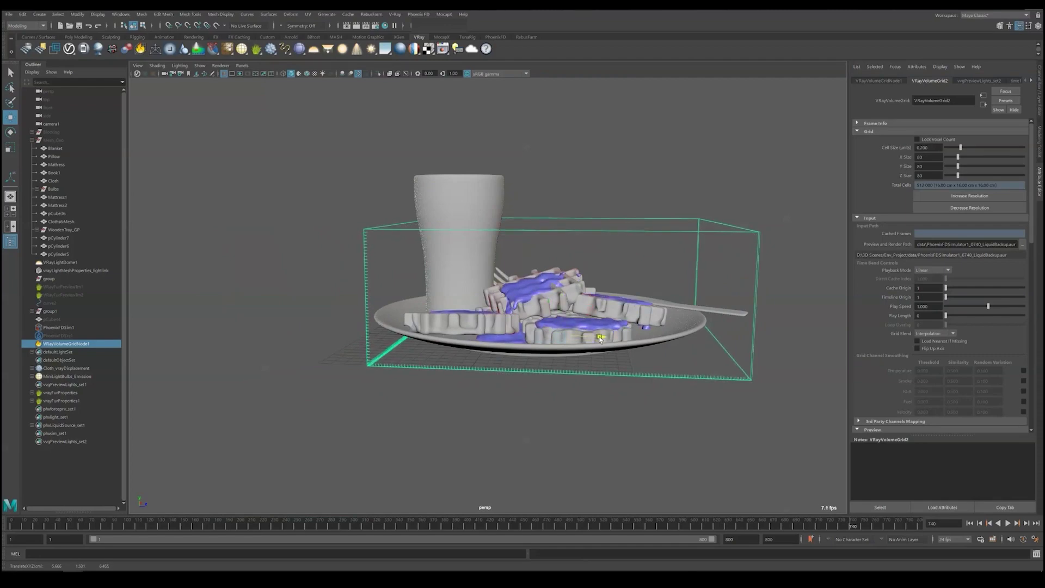
pyautogui.keyDown('alt'); pyautogui.moveTo(601, 338); pyautogui.dragTo(160, 332); pyautogui.keyUp('alt')
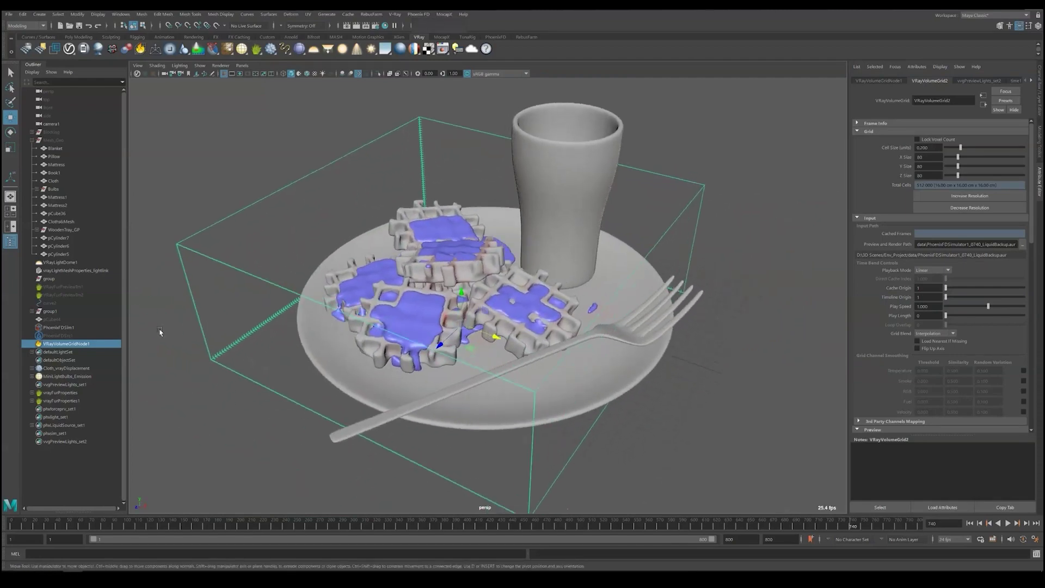
pyautogui.click(87, 327)
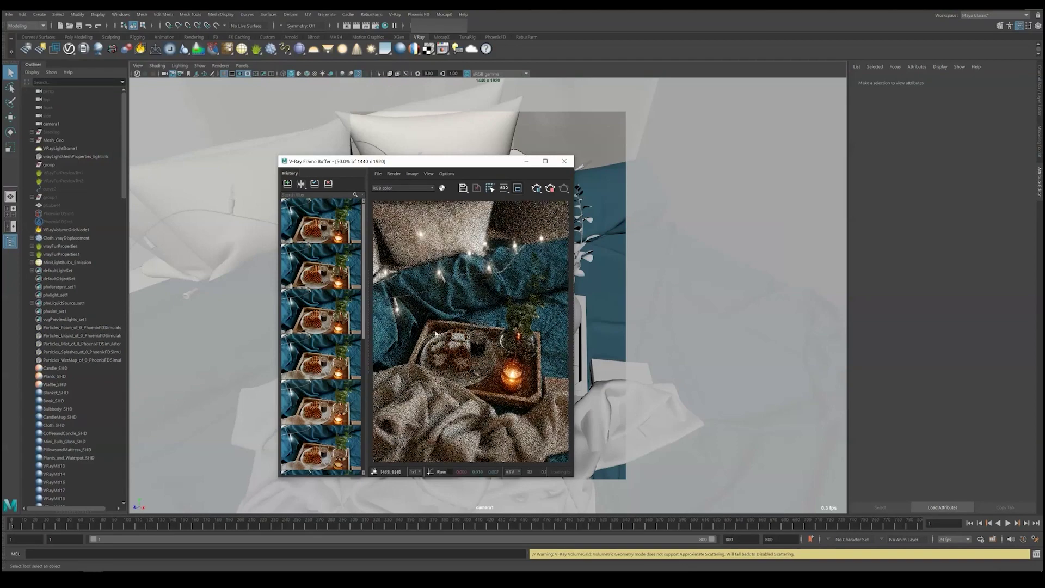
# Step: Region-render the tray area and rename the VRayMtl21 material to Honey_SHD
pyautogui.moveTo(422, 320); pyautogui.dragTo(477, 388)
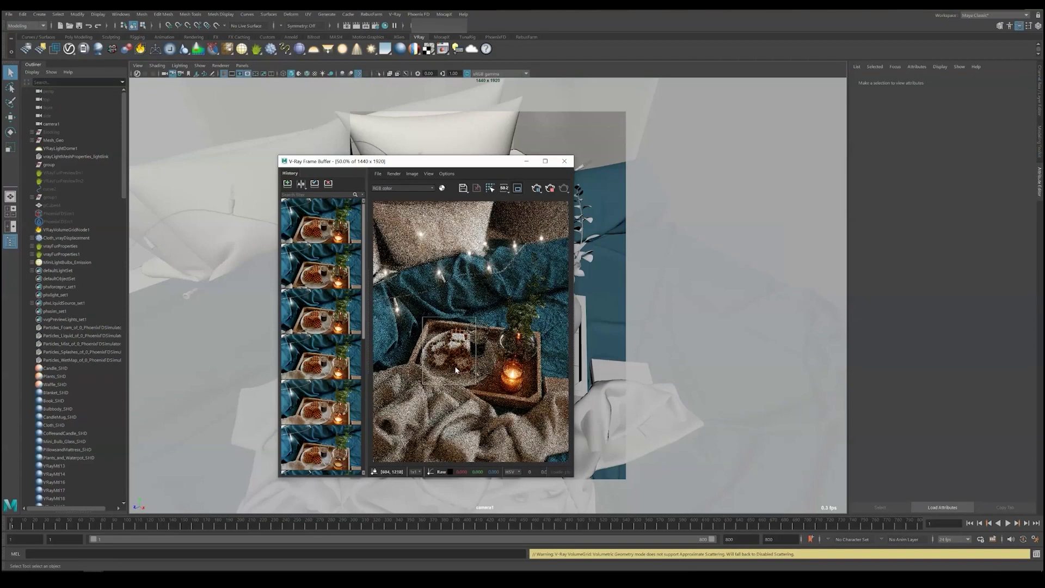
pyautogui.scroll(3, 454, 369)
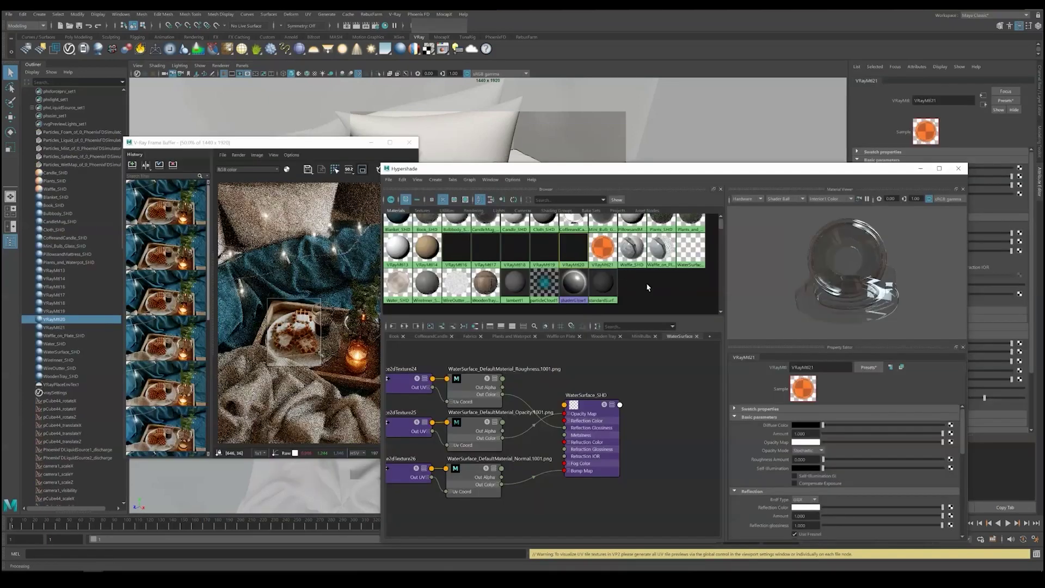
pyautogui.click(606, 254)
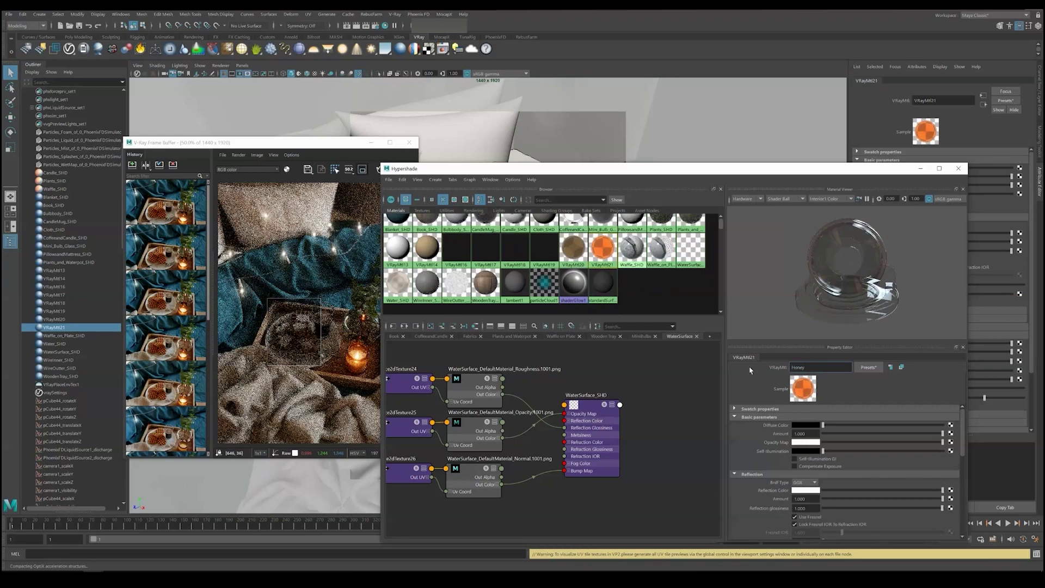
pyautogui.write('Honey_SHD')
pyautogui.press('Return')
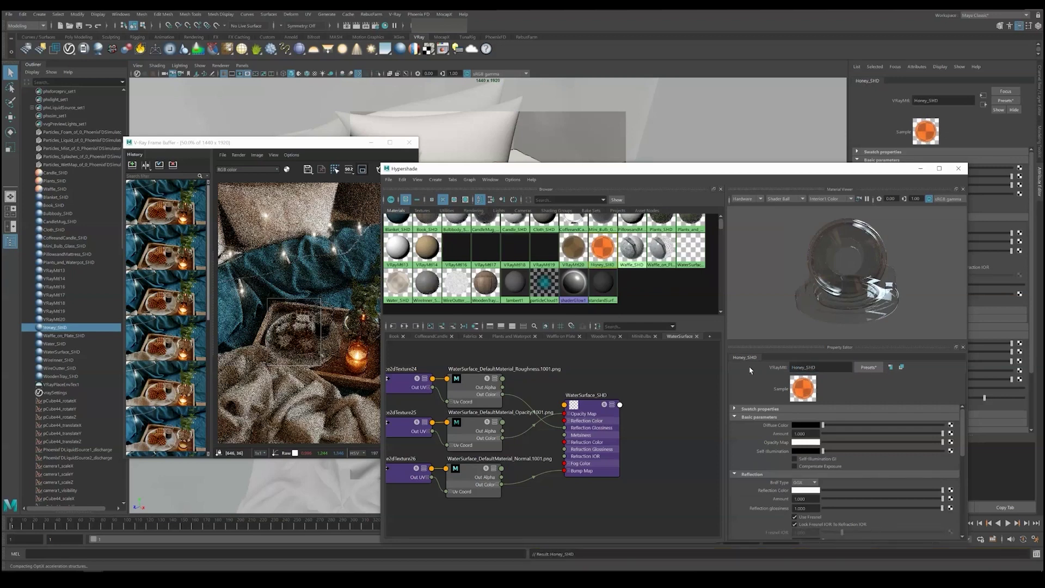
pyautogui.moveTo(821, 367); pyautogui.dragTo(777, 371)
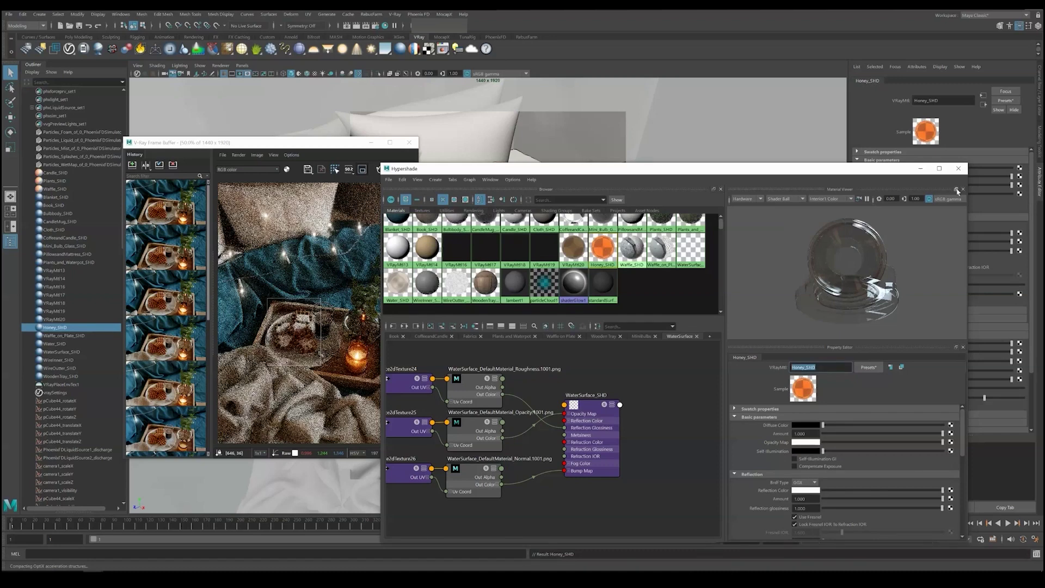
pyautogui.click(959, 168)
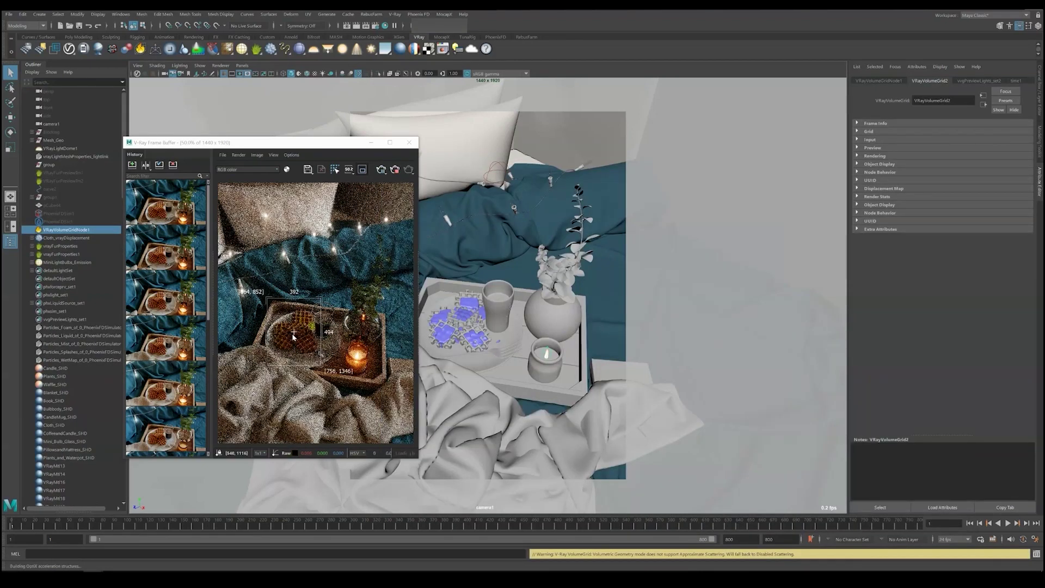
pyautogui.scroll(2, 293, 335)
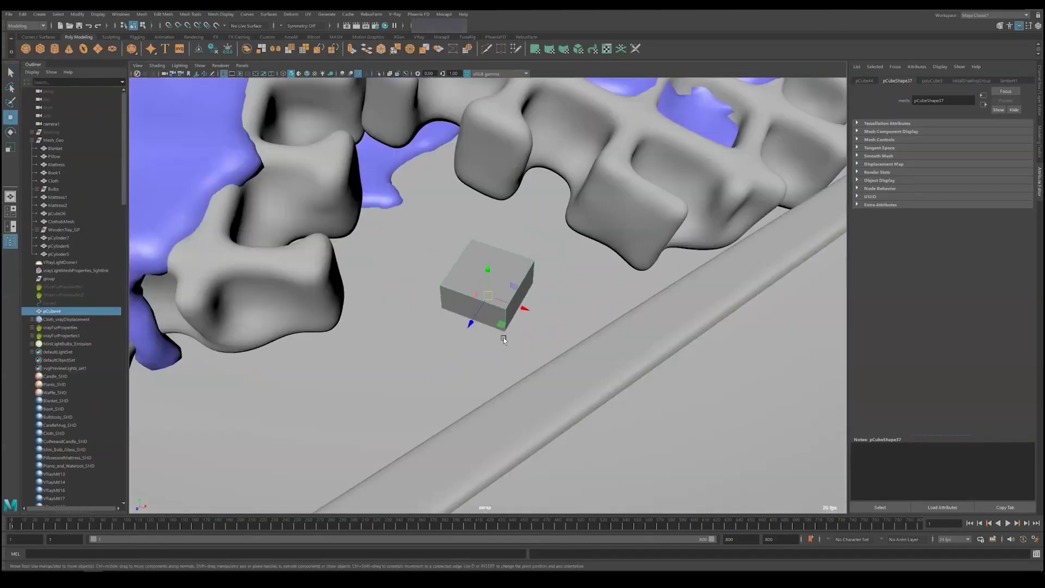
# Step: Smooth the cube into a small rounded crumb and frame it for scaling
pyautogui.keyDown('shift'); pyautogui.moveTo(485, 275); pyautogui.dragTo(482, 294, button='right'); pyautogui.keyUp('shift')
pyautogui.press('r')
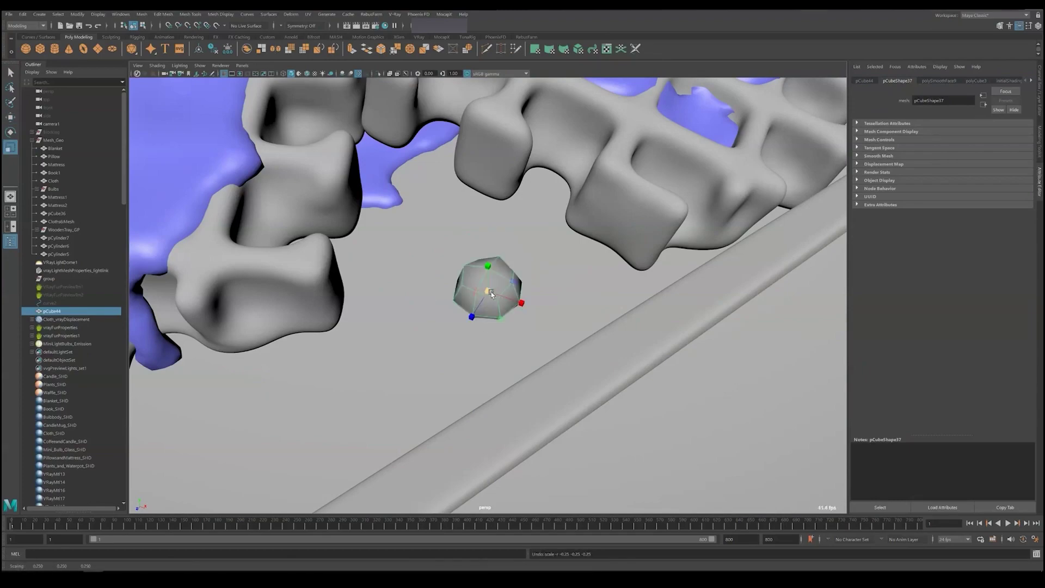
pyautogui.press('f')
pyautogui.press('q')
pyautogui.click(499, 290)
pyautogui.press('F8')
pyautogui.scroll(-10, 499, 290)
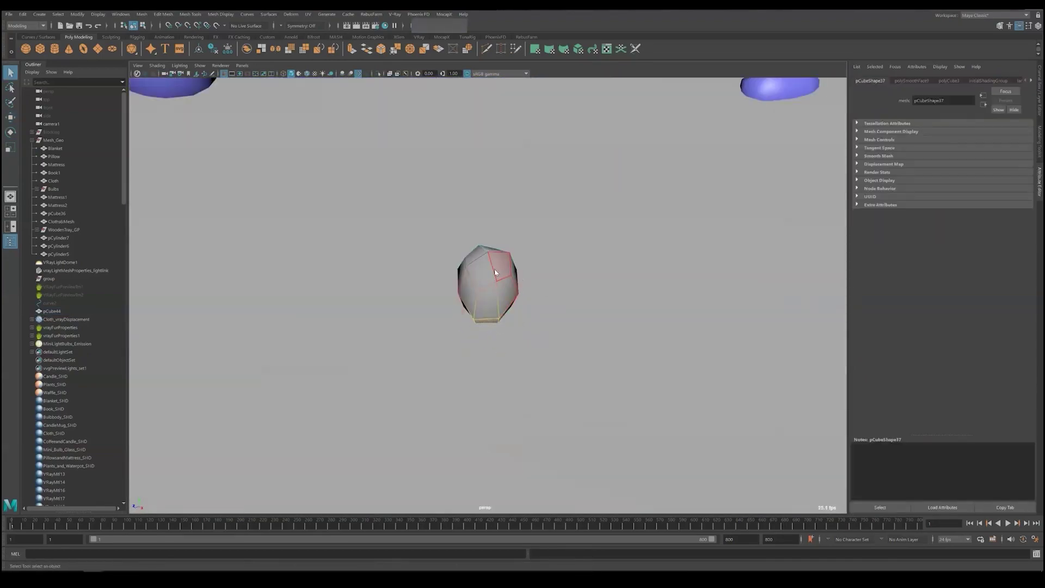
pyautogui.scroll(10, 498, 277)
# Step: Rotate the crumb, duplicate it, and place the copy beside the first crumb
pyautogui.press('w')
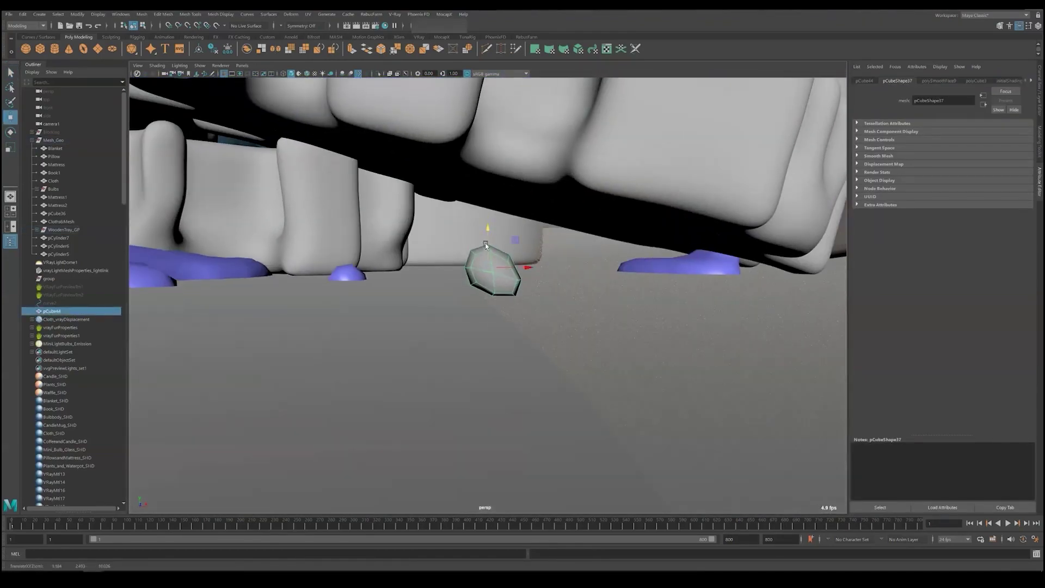
pyautogui.press('e')
pyautogui.moveTo(505, 229); pyautogui.dragTo(498, 240)
pyautogui.press('w')
pyautogui.hotkey('ctrl', 'd')
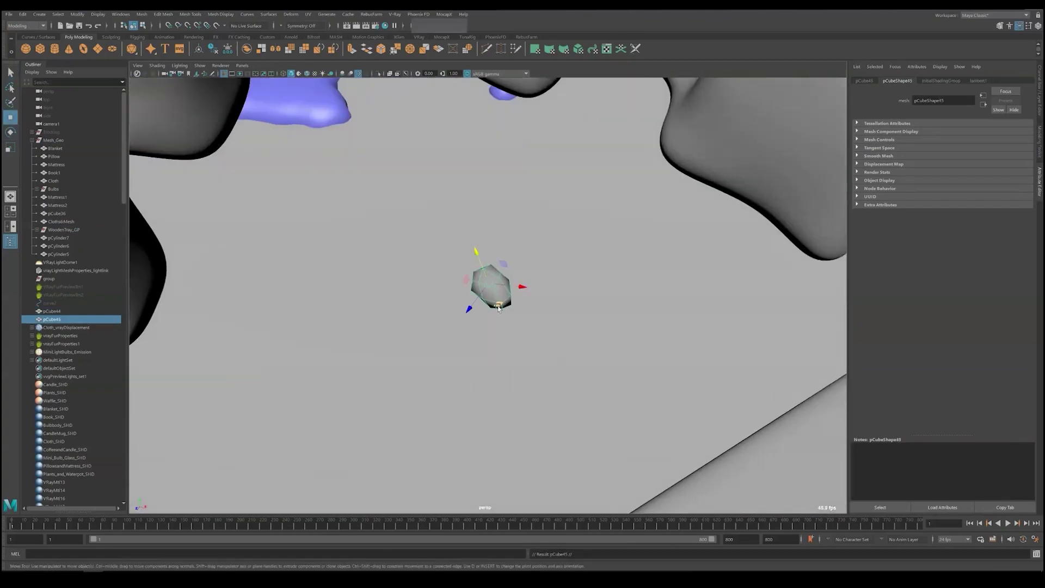
pyautogui.moveTo(493, 280); pyautogui.dragTo(463, 348)
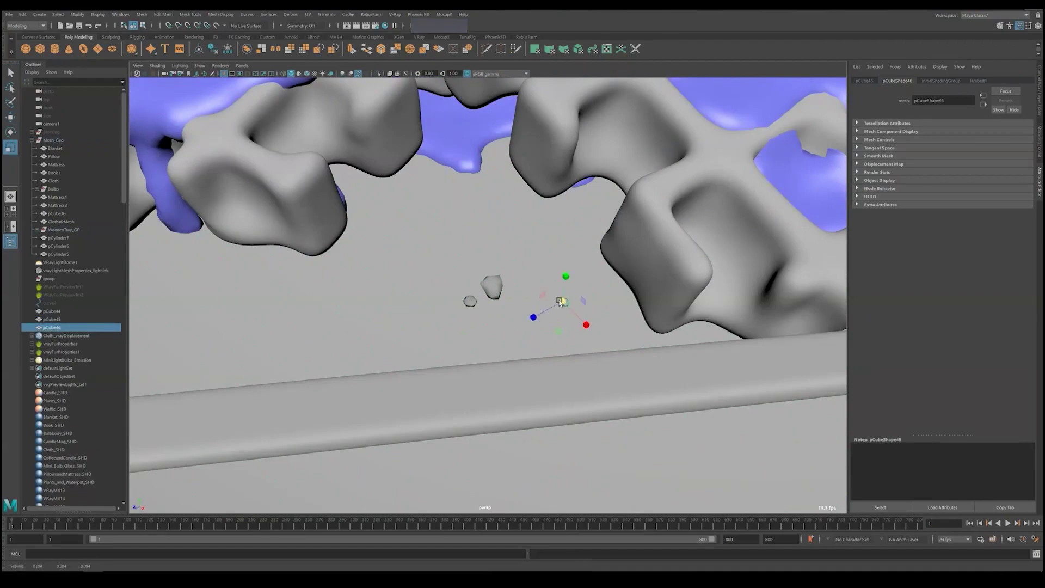
pyautogui.press('e')
pyautogui.rightClick(350, 280)
pyautogui.doubleClick(10, 132)
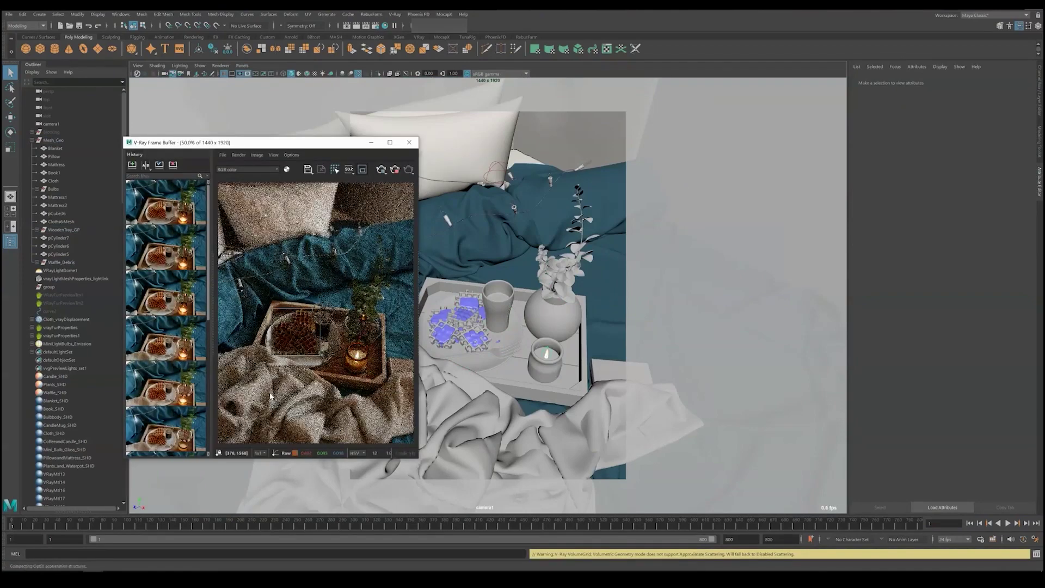
pyautogui.scroll(2, 338, 394)
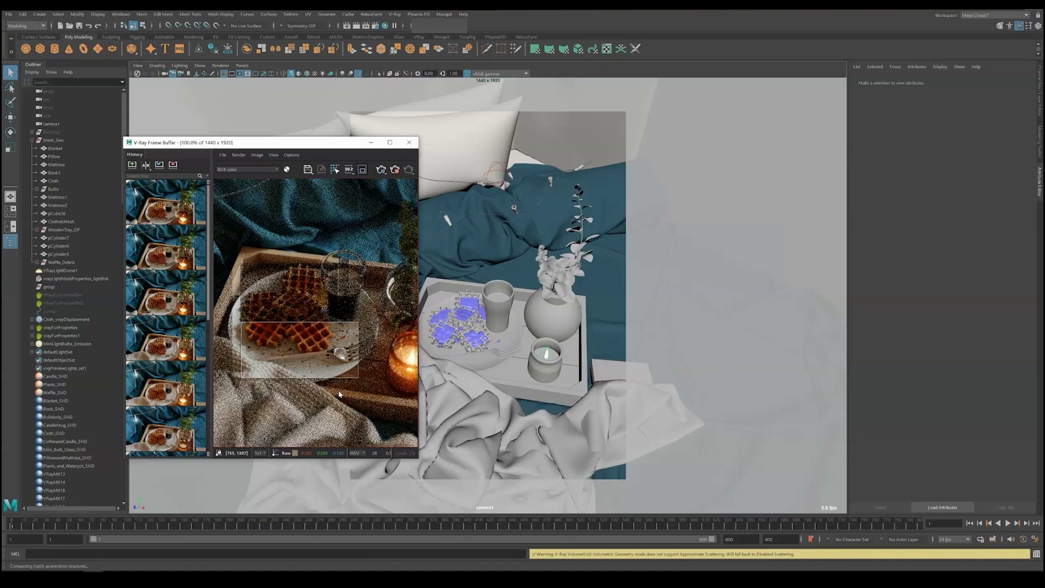
pyautogui.scroll(-2, 338, 394)
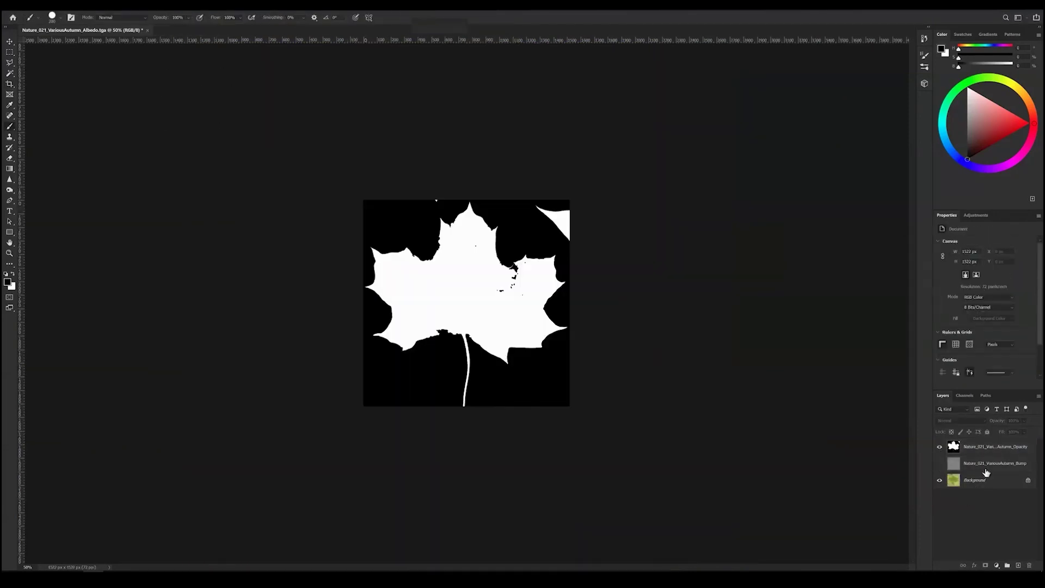
# Step: View the cropped maple leaf at full size, toggling its Albedo, Bump and Opacity layers
pyautogui.click(991, 446)
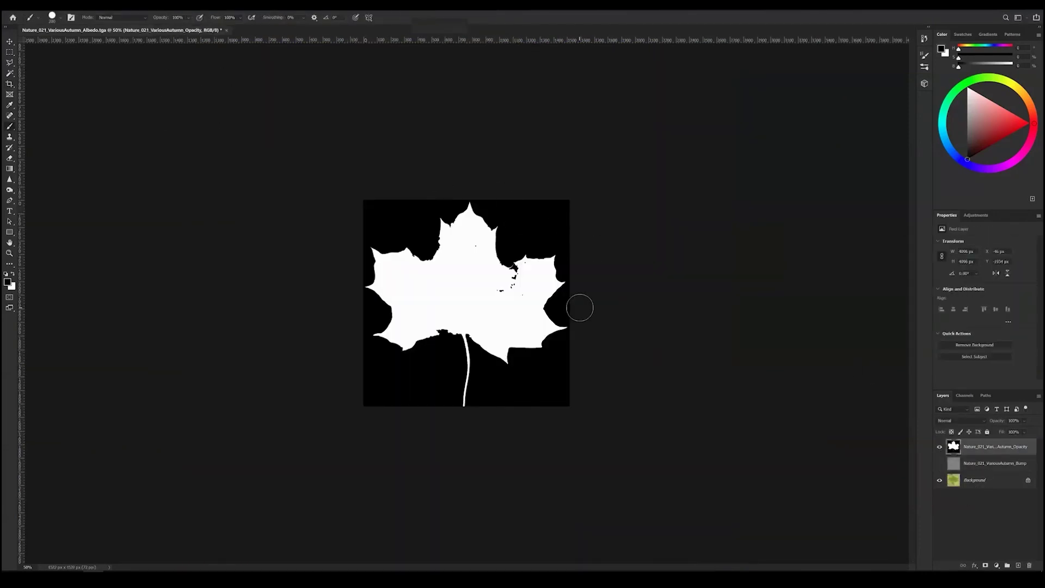
pyautogui.hotkey('ctrl', '1')
pyautogui.click(940, 463)
pyautogui.click(940, 448)
pyautogui.click(940, 463)
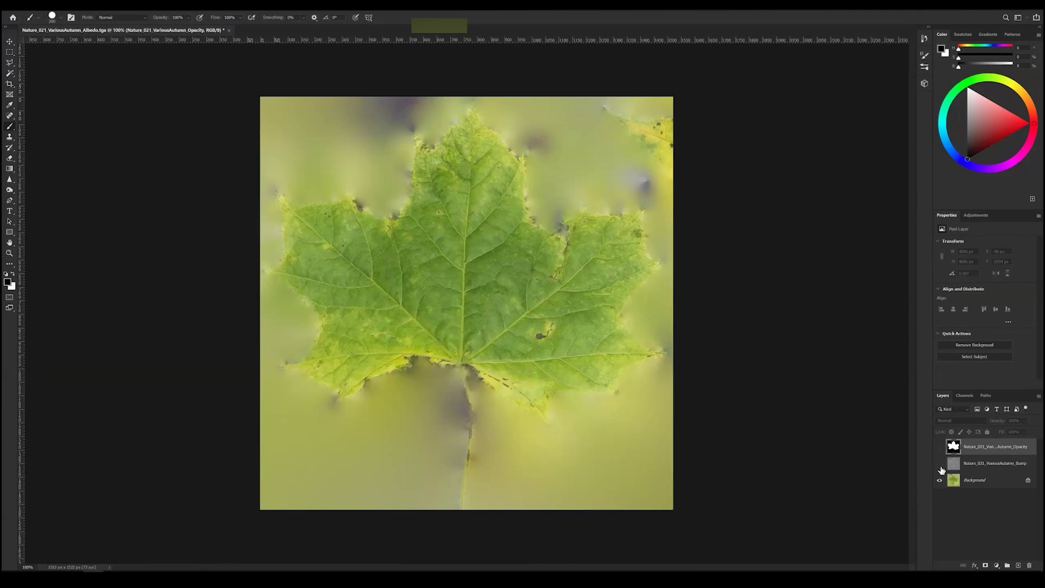
pyautogui.click(940, 463)
pyautogui.click(940, 446)
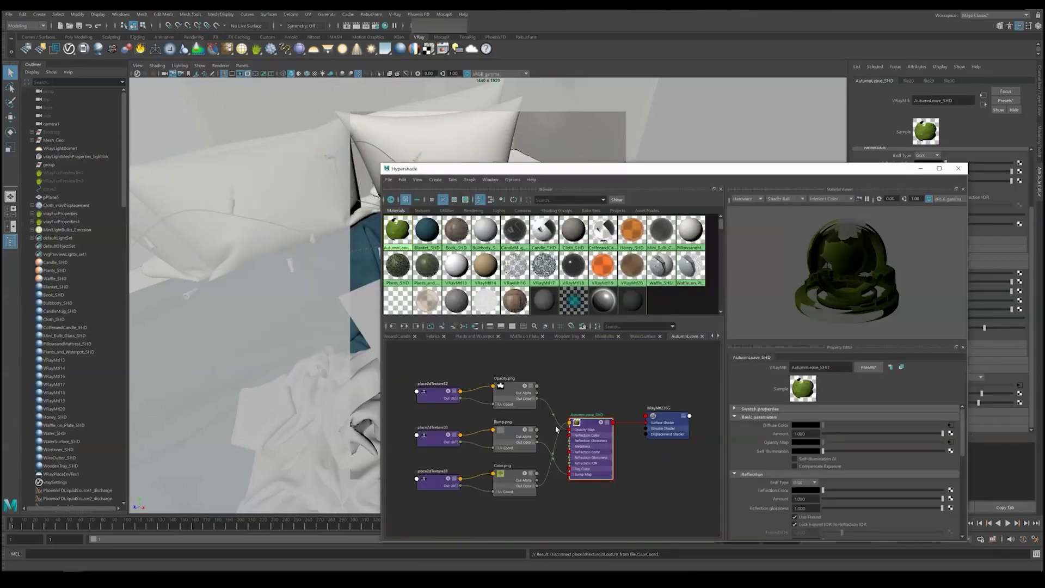
# Step: Scroll the view while setting up the AutumnLeave_SHD leaf material
pyautogui.scroll(2, 556, 430)
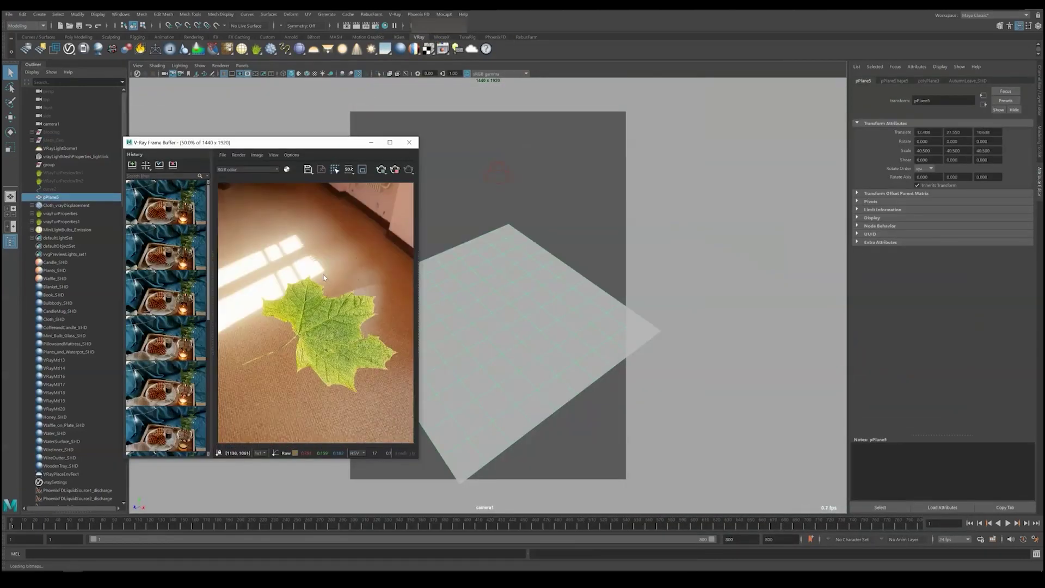
# Step: Darken the leaf texture's tint colour toward an autumn yellow in the colour picker
pyautogui.scroll(3, 338, 352)
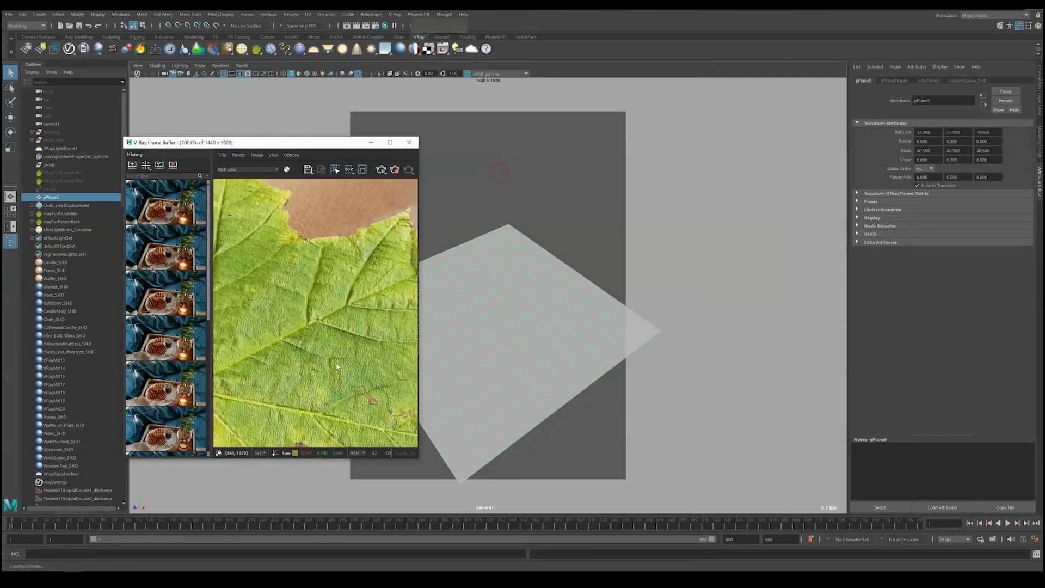
pyautogui.scroll(-5, 316, 310)
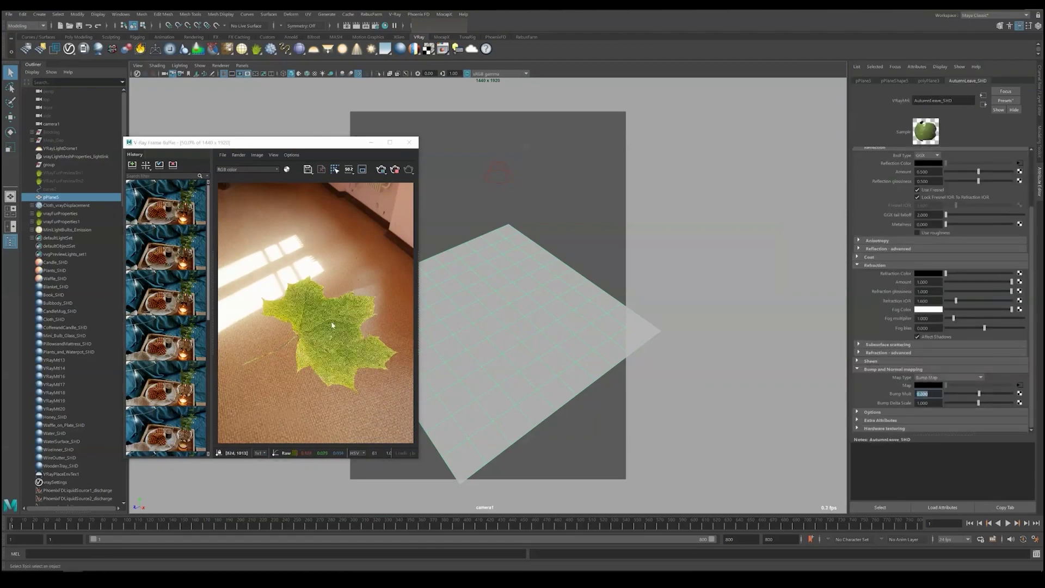
pyautogui.scroll(2, 313, 327)
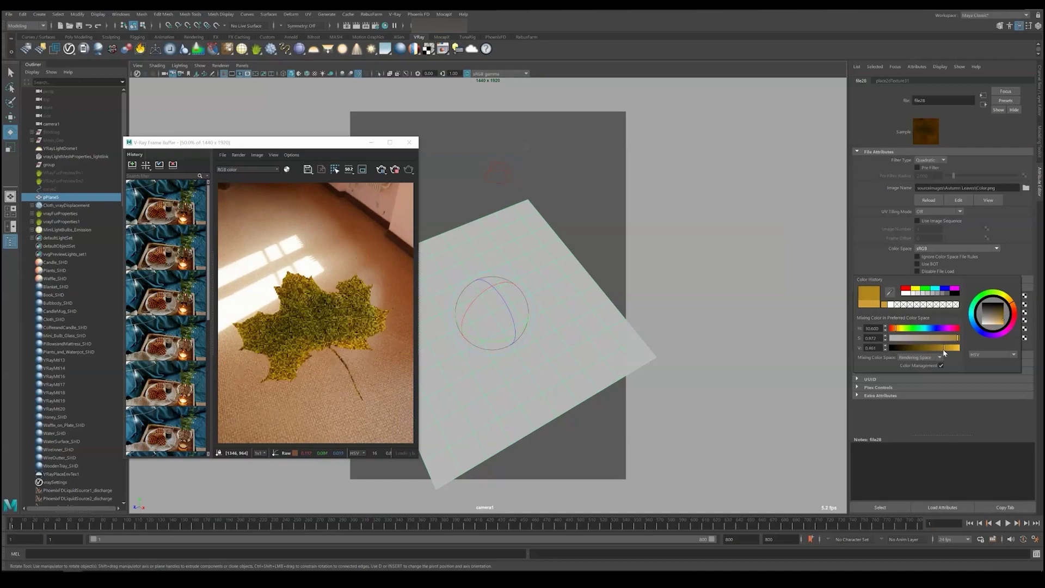
pyautogui.moveTo(887, 358); pyautogui.dragTo(909, 358)
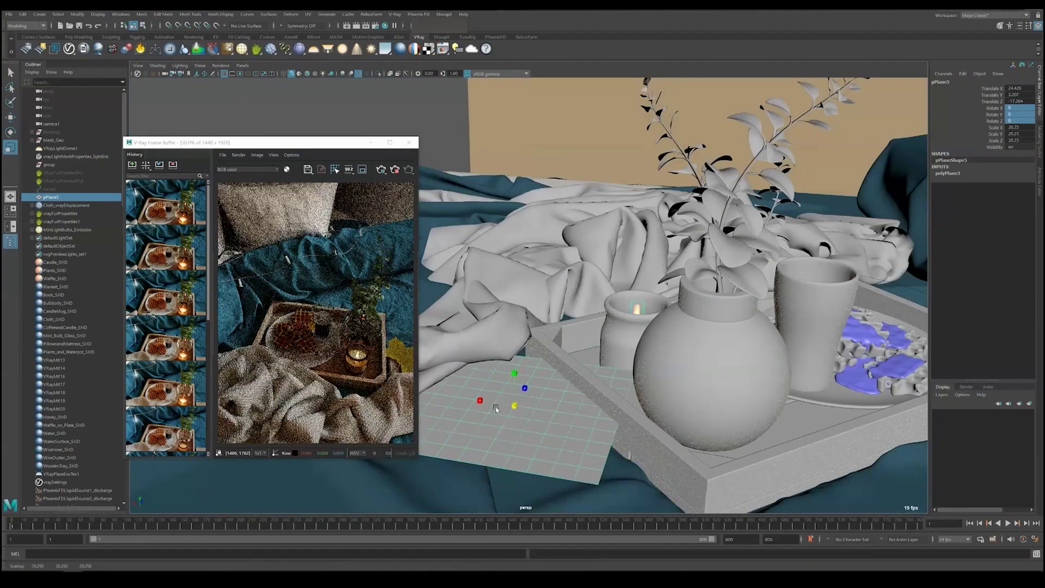
# Step: Rotate, scale and reshape the leaf plane pPlane5 to rest on the book
pyautogui.press('e')
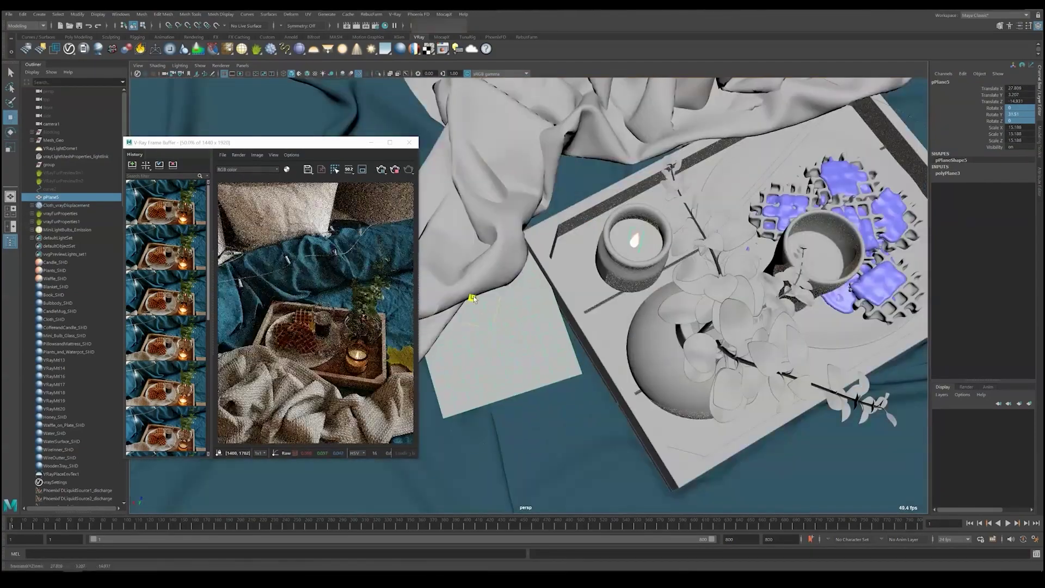
pyautogui.press('r')
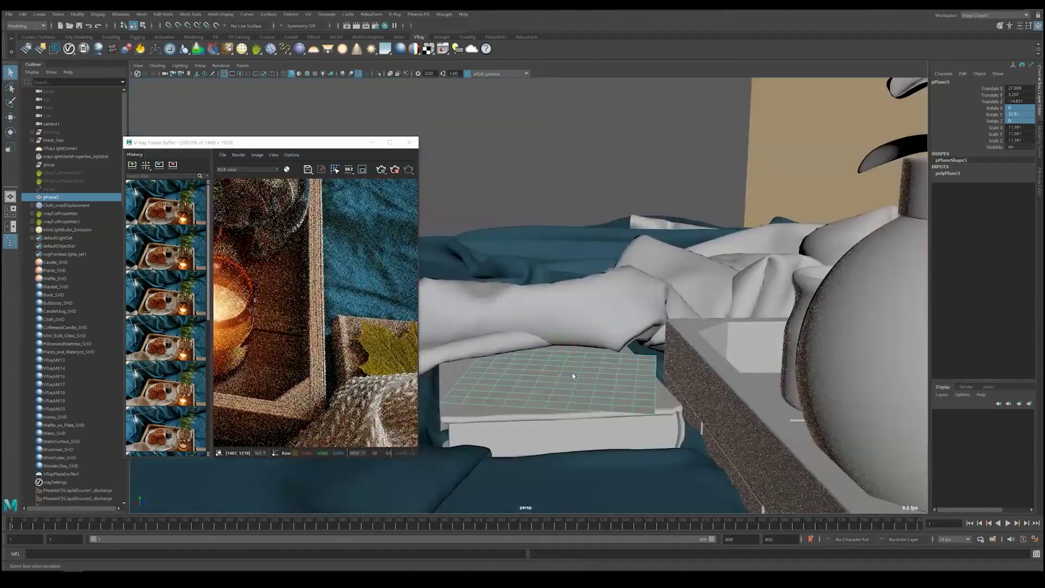
pyautogui.press('q')
pyautogui.press('F8')
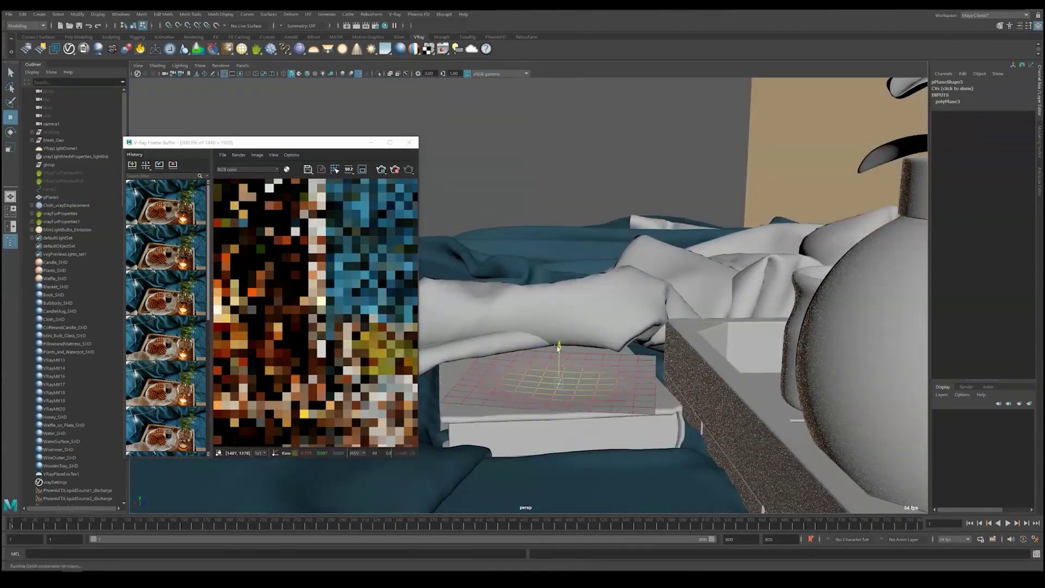
pyautogui.press('F8')
pyautogui.click(592, 152)
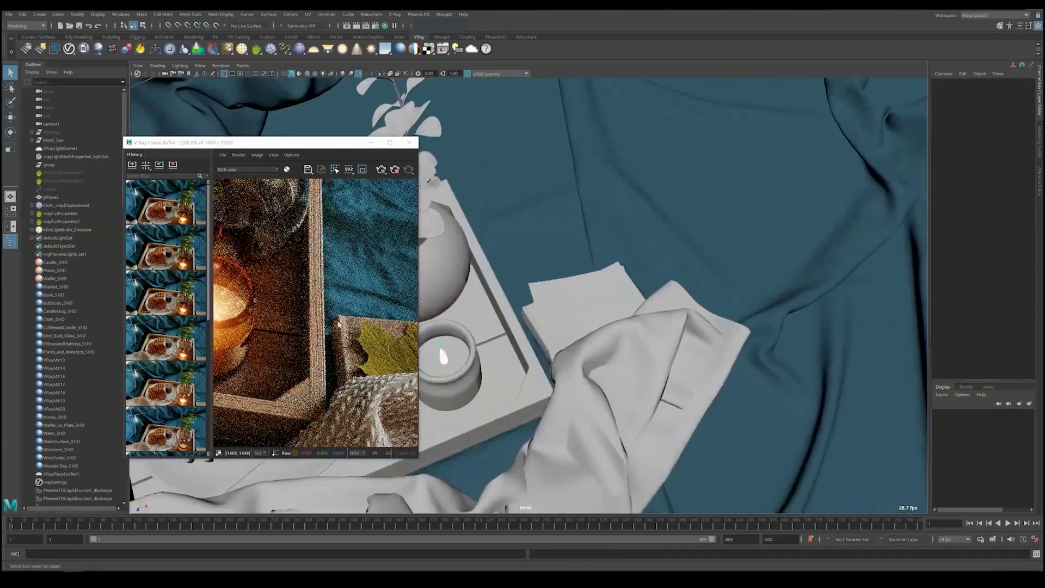
# Step: Set the AutumnLeave_SHD Bump Mult to 0.02
pyautogui.scroll(1, 339, 325)
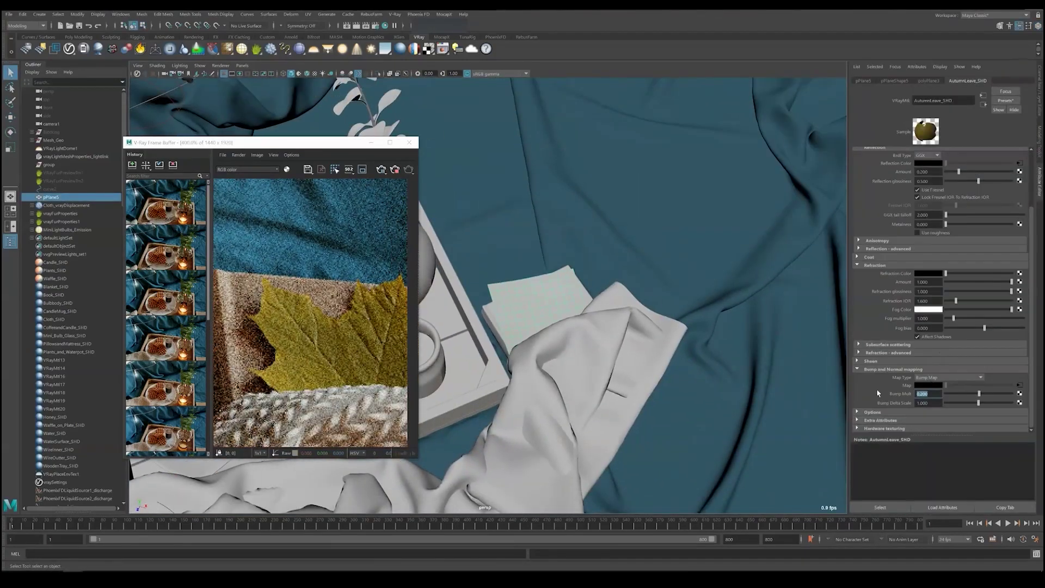
pyautogui.scroll(-4, 390, 436)
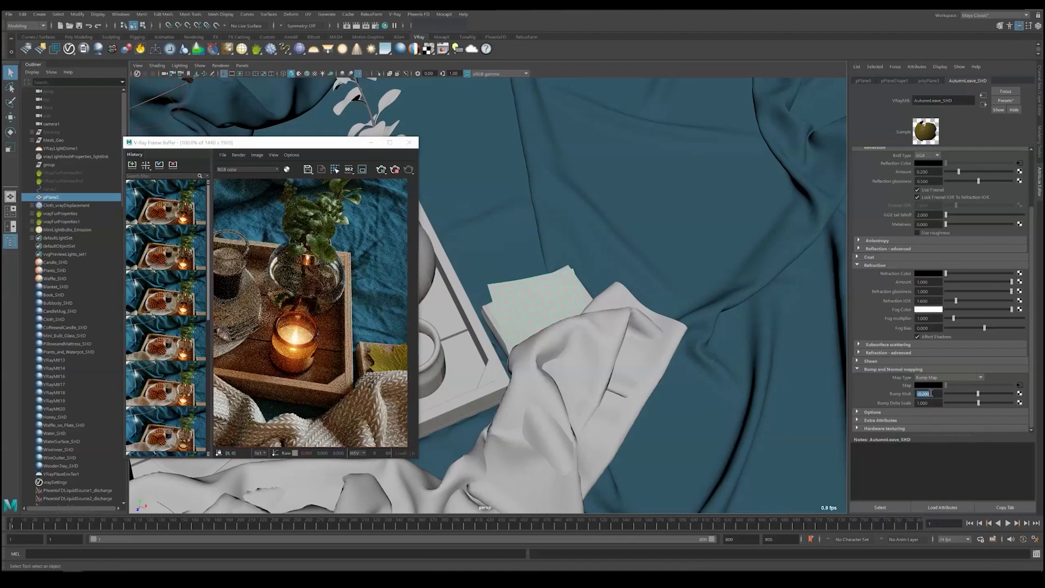
pyautogui.write('0.02')
pyautogui.press('Return')
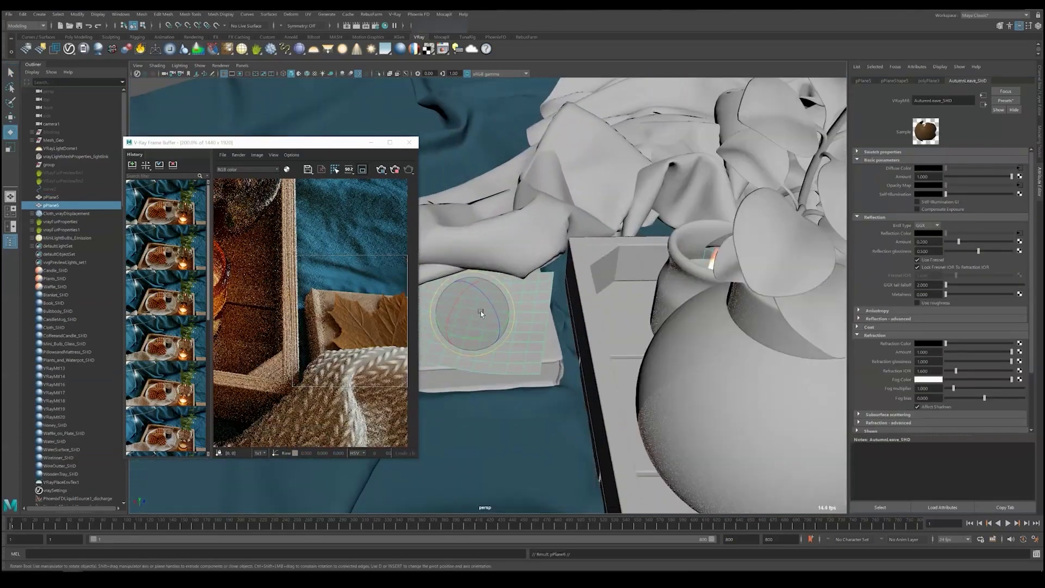
# Step: Lay the duplicated second leaf plane onto the book, then select the glass mug and book
pyautogui.press('e')
pyautogui.press('w')
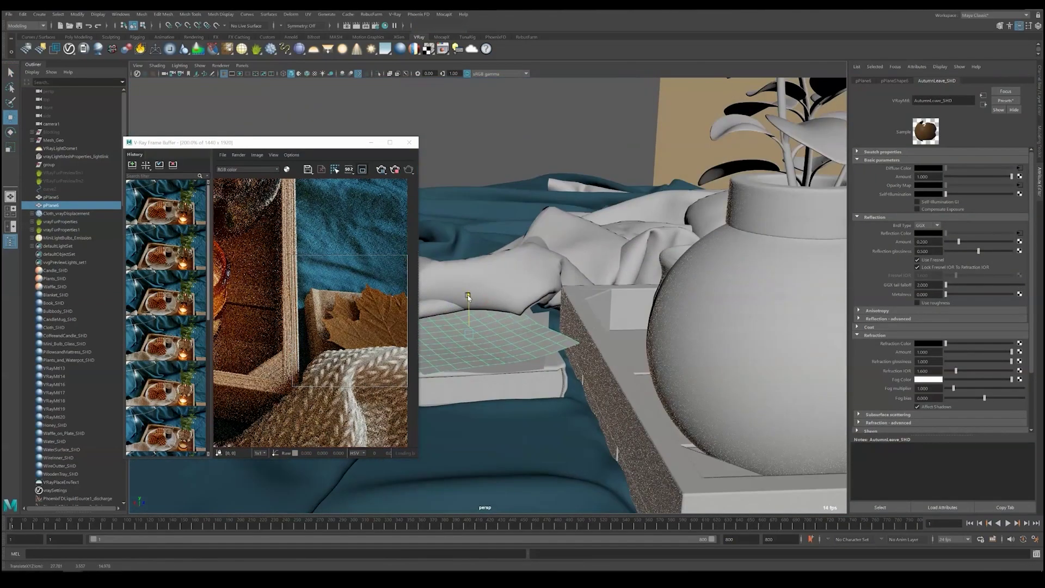
pyautogui.keyDown('alt'); pyautogui.moveTo(495, 333); pyautogui.dragTo(467, 297); pyautogui.keyUp('alt')
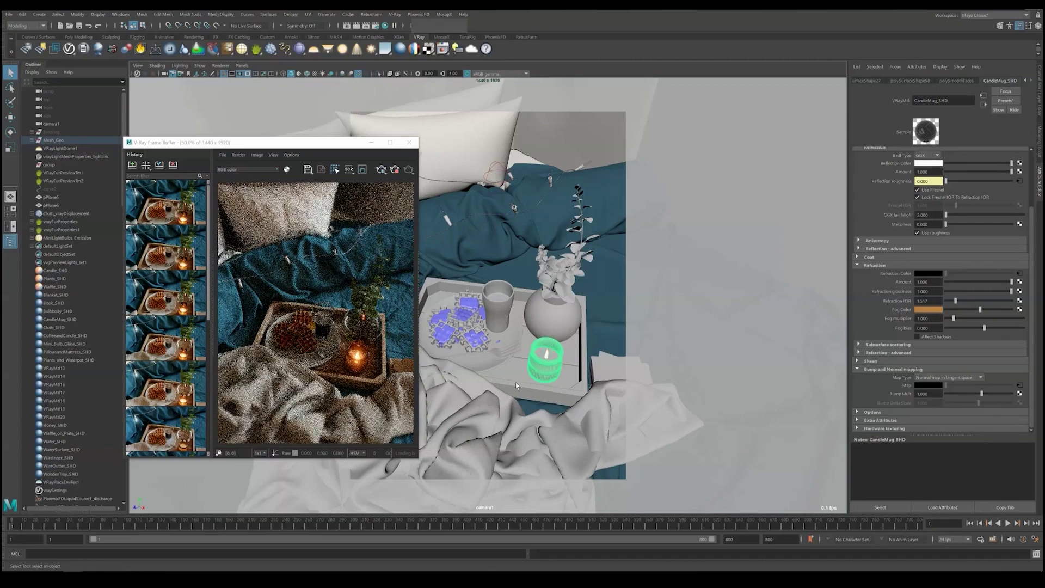
pyautogui.click(505, 291)
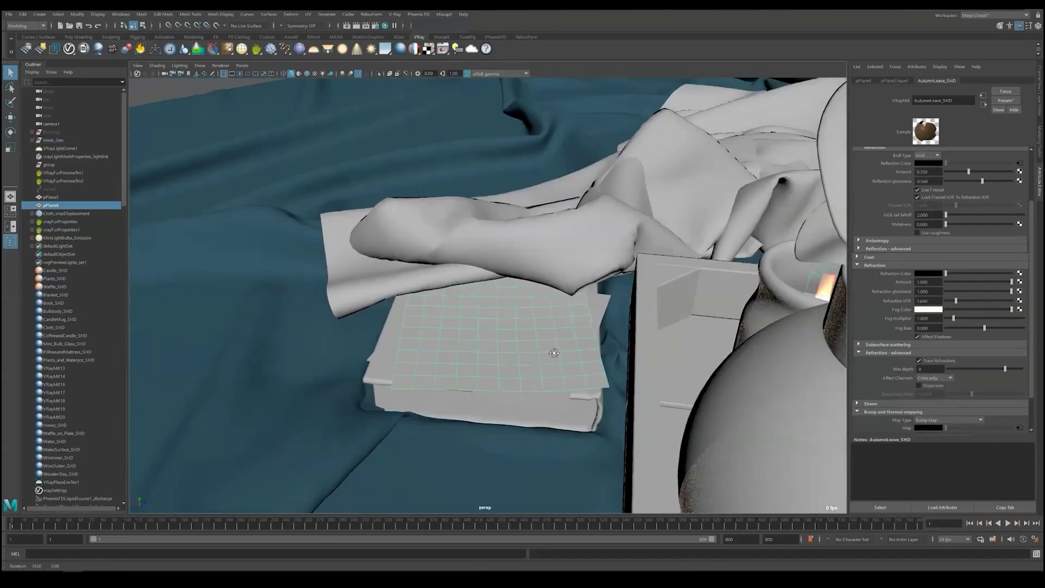
pyautogui.click(553, 345)
pyautogui.scroll(5, 527, 369)
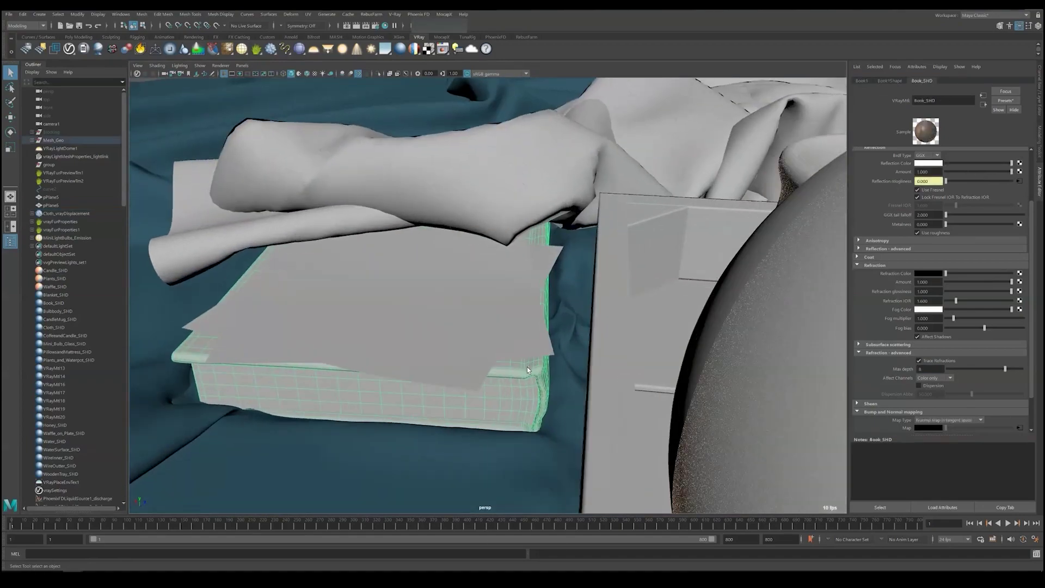
# Step: Add very short VRayFur to the book and expand its Variance settings
pyautogui.keyDown('alt'); pyautogui.moveTo(527, 369); pyautogui.dragTo(468, 305); pyautogui.keyUp('alt')
pyautogui.rightClick(260, 52)
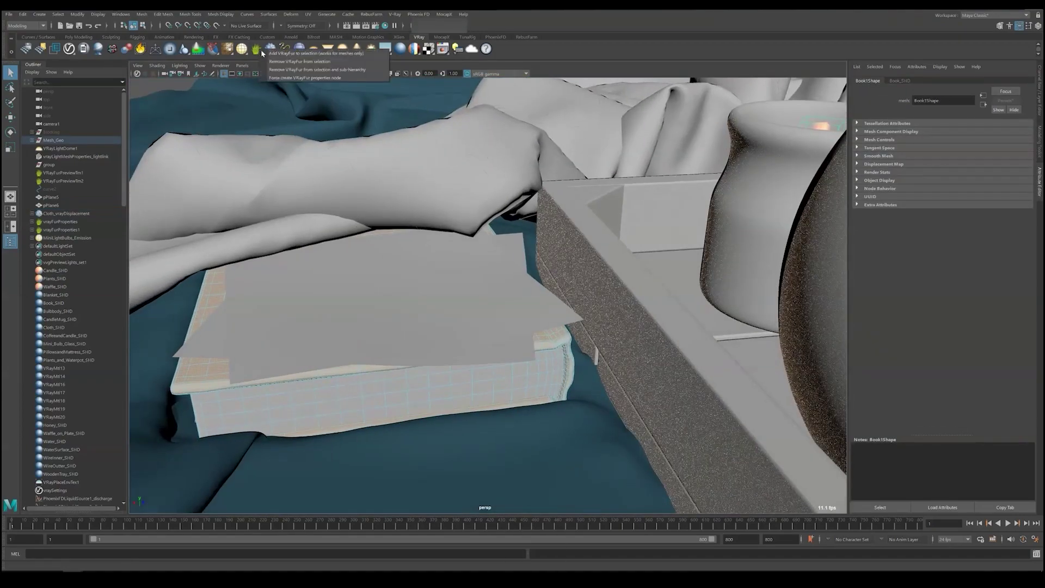
pyautogui.click(294, 54)
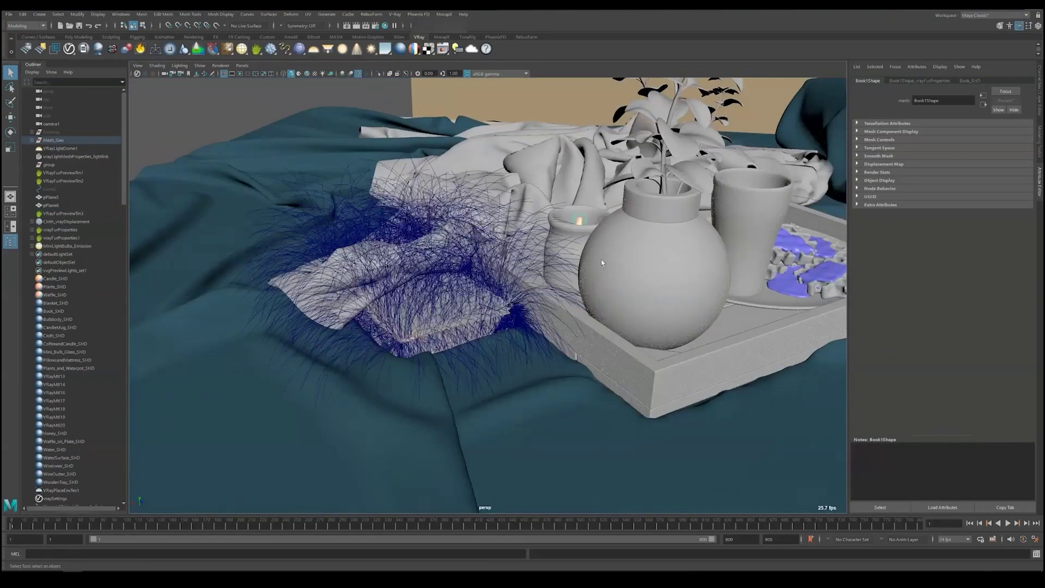
pyautogui.moveTo(960, 132); pyautogui.dragTo(947, 134)
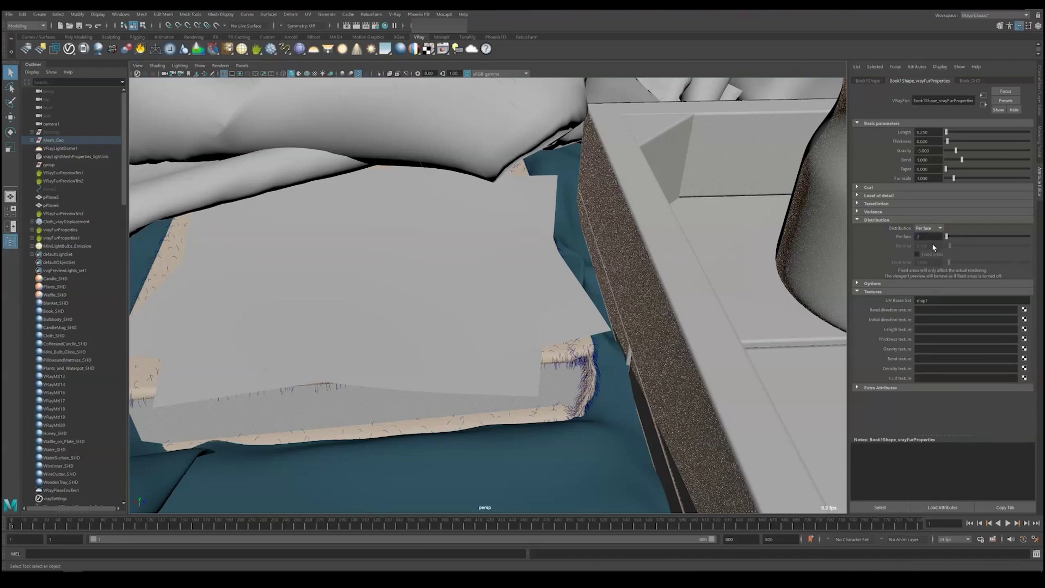
pyautogui.click(874, 212)
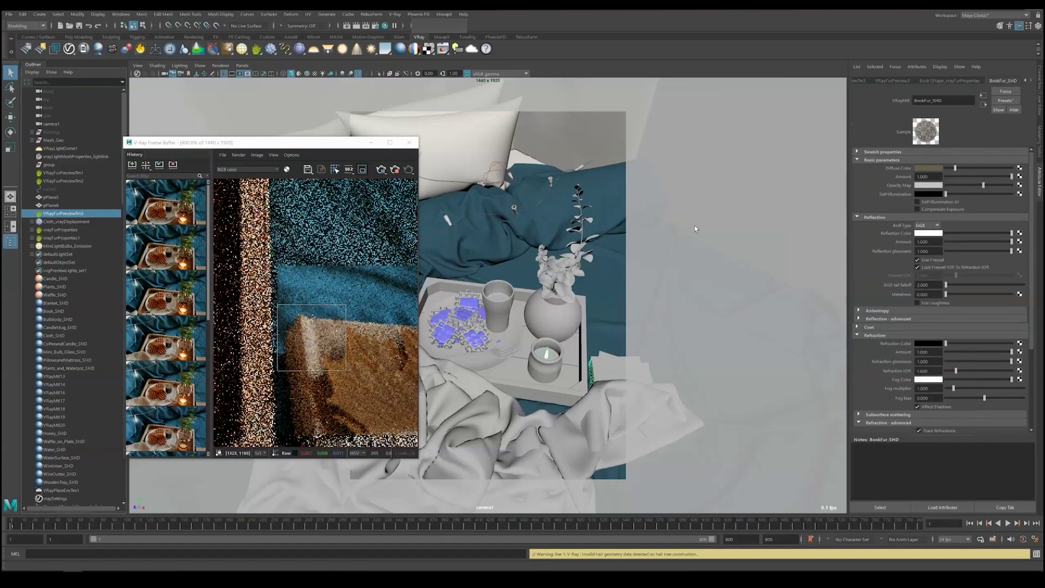
pyautogui.scroll(-2, 353, 394)
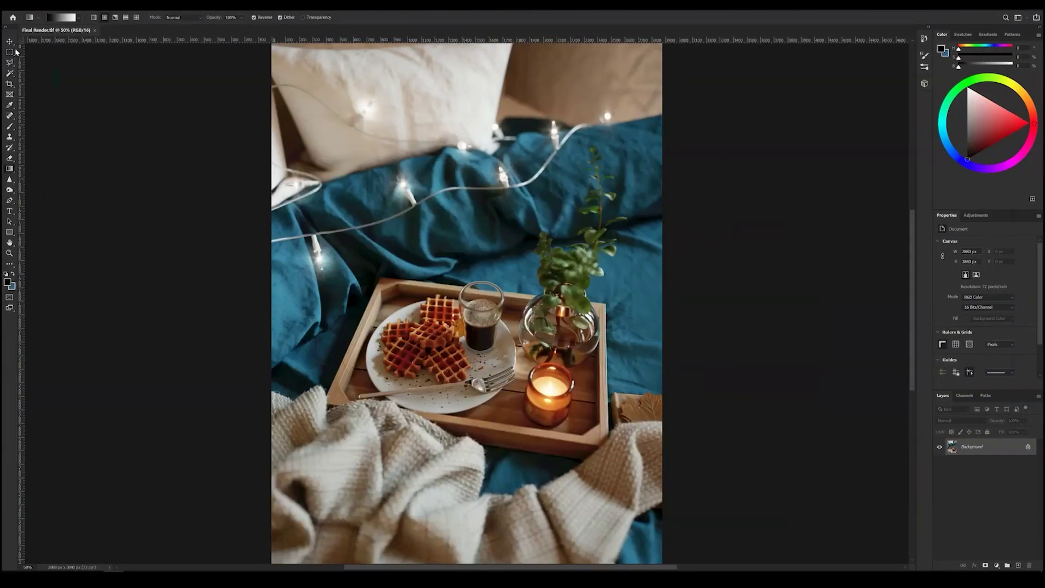
# Step: Save the render in JPEG format under the name Final Render_Compressed.jpg
pyautogui.click(25, 12)
pyautogui.click(39, 100)
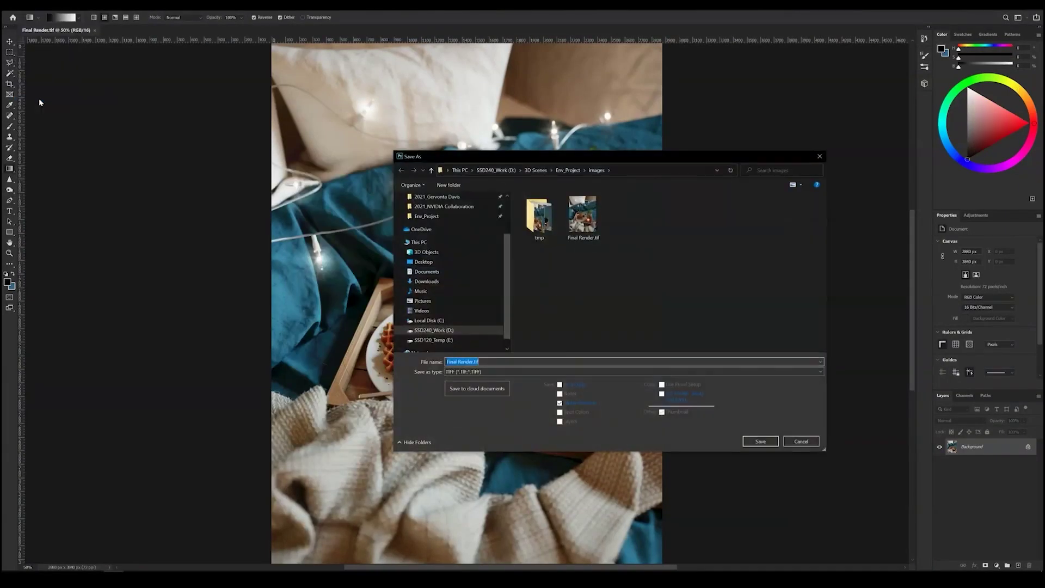
pyautogui.click(473, 372)
pyautogui.click(474, 428)
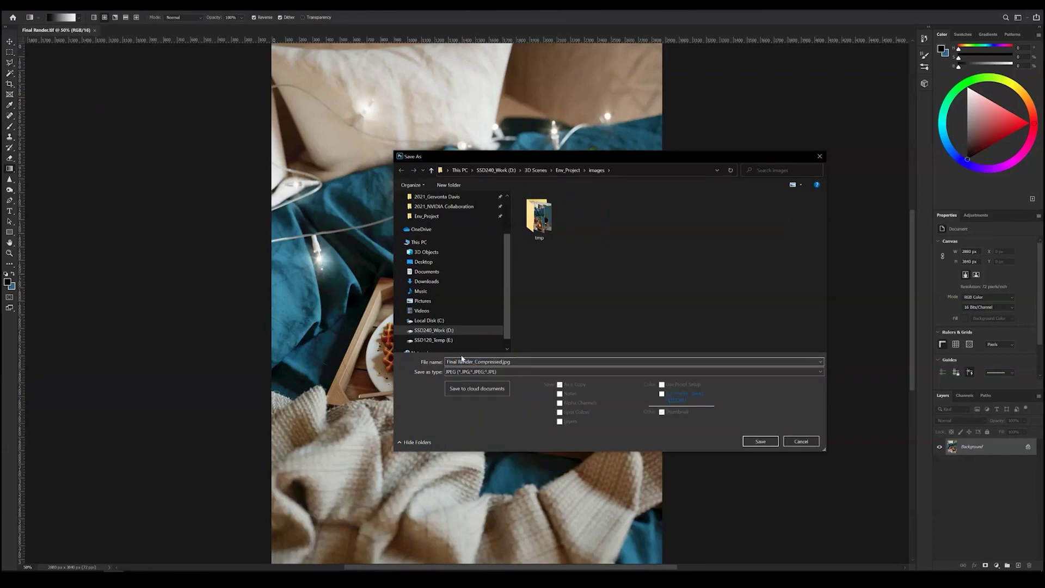
pyautogui.click(760, 442)
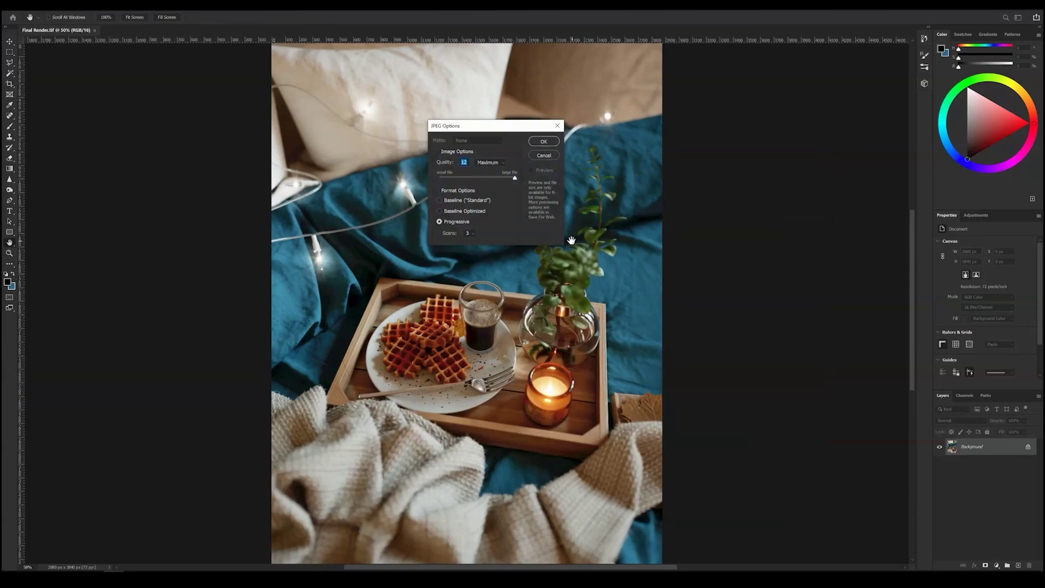
# Step: Accept the JPEG options at quality 12, then zoom and pan to inspect the waffles and blanket
pyautogui.press('Return')
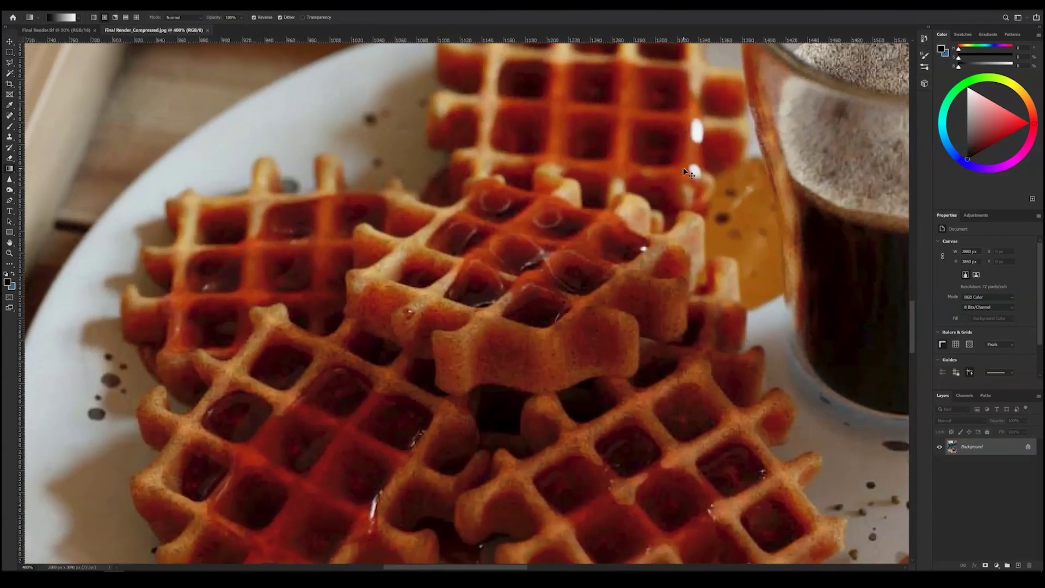
pyautogui.keyDown('alt'); pyautogui.scroll(2, 684, 168); pyautogui.keyUp('alt')
pyautogui.moveTo(441, 220); pyautogui.dragTo(572, 292)
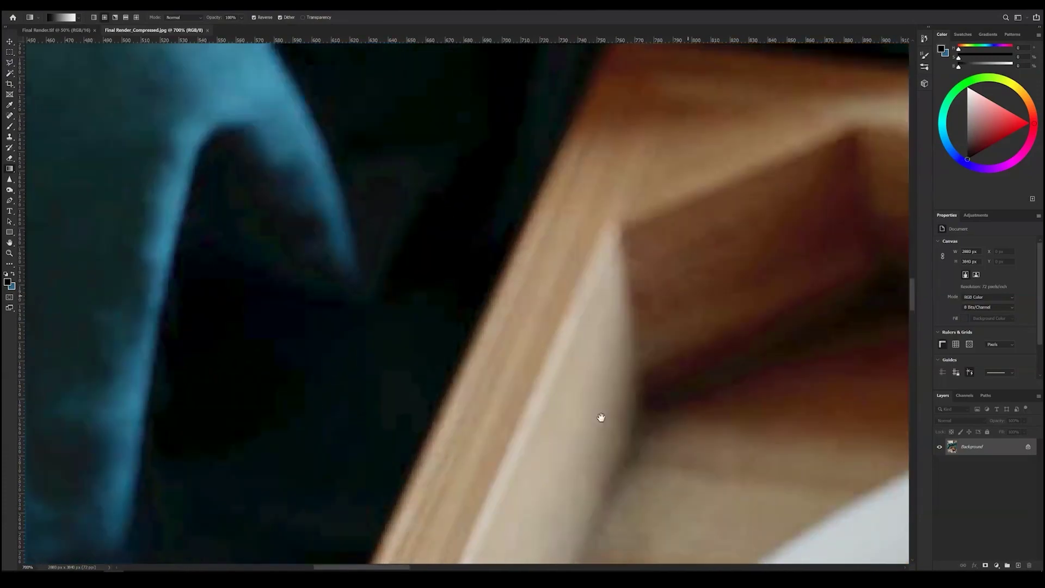
pyautogui.keyDown('alt'); pyautogui.scroll(-6, 702, 440); pyautogui.keyUp('alt')
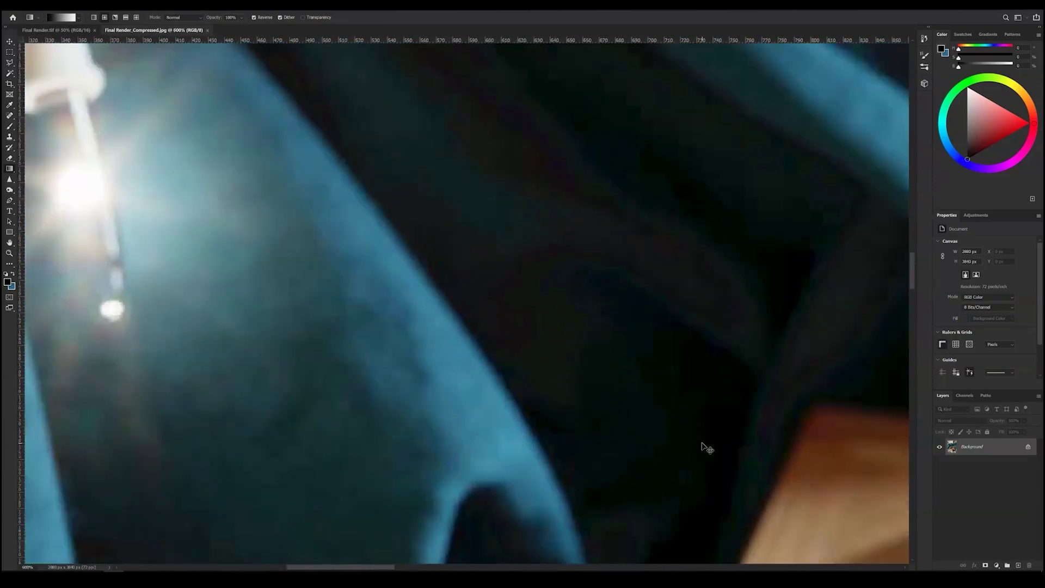